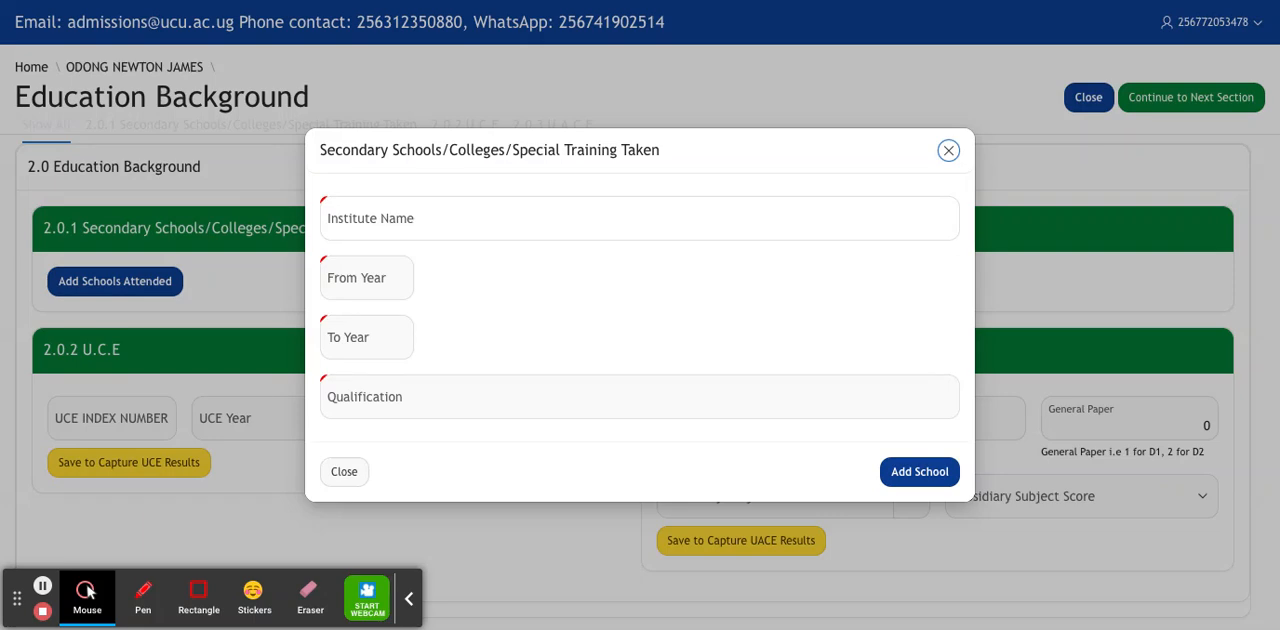
Enter KINGS COLLEGE BUDDO as the institute name for the first school attended.
{"action": "left_click", "coordinate": [661, 221]}
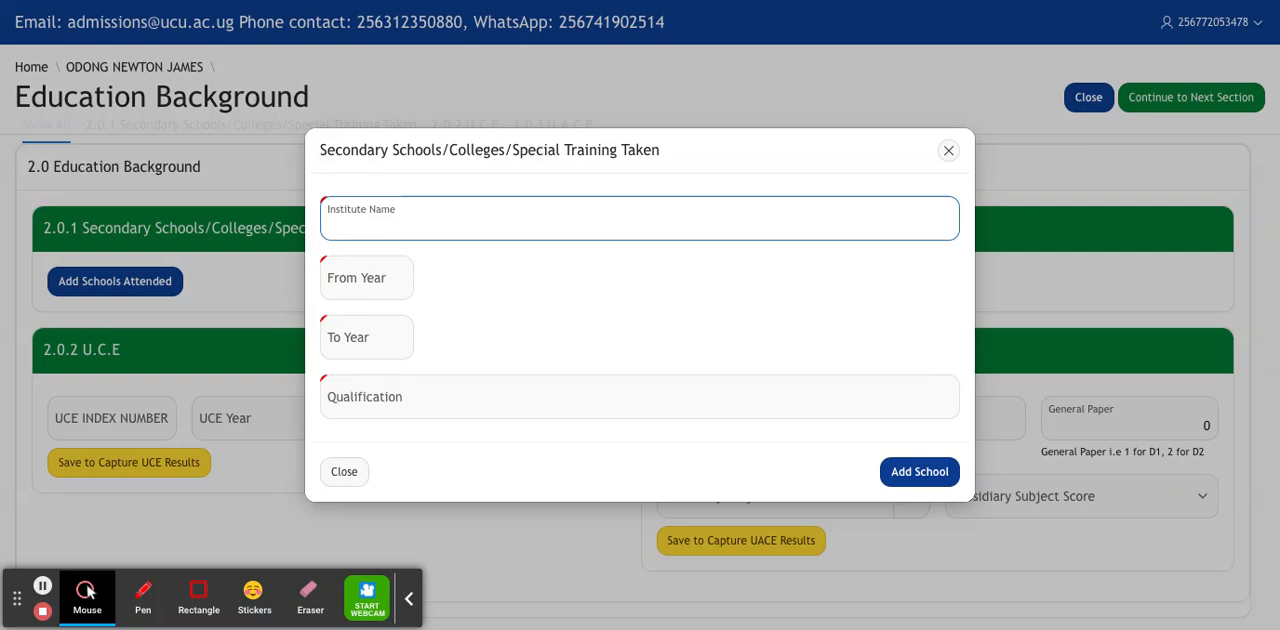
{"action": "type", "text": "KINGS COLLEGE BUDO"}
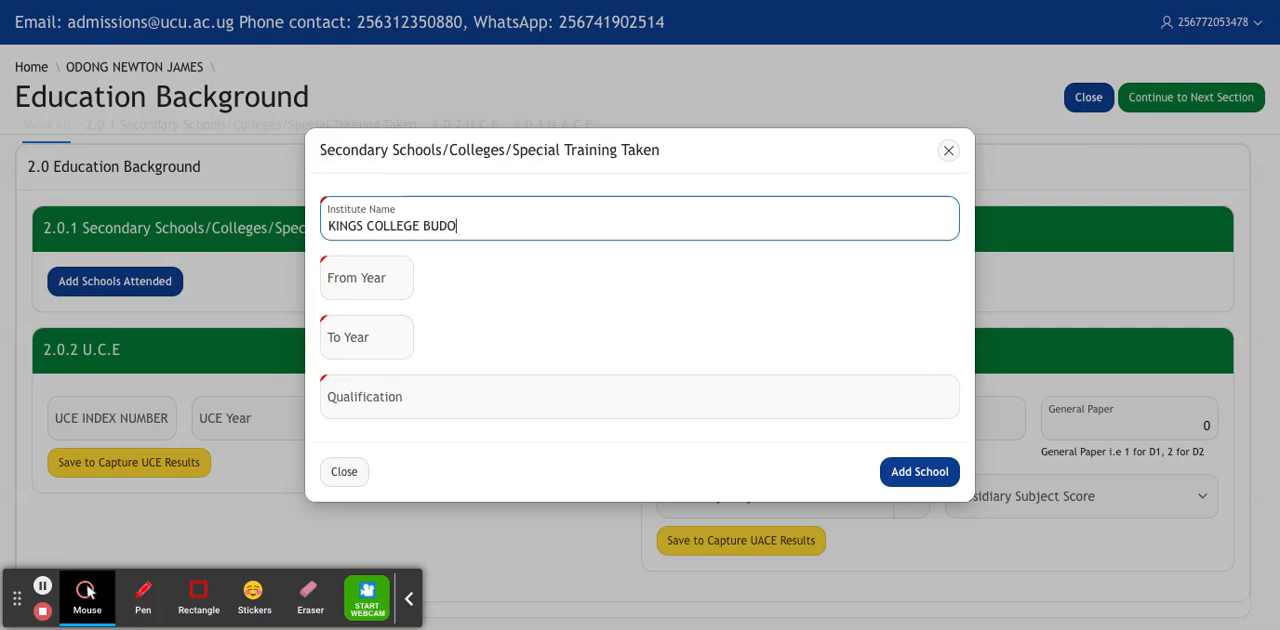
{"action": "key", "text": "BackSpace"}
{"action": "type", "text": "DO"}
Set the attendance years from 2017 to 2020 with qualification UCE, and add the school to the list.
{"action": "left_click", "coordinate": [381, 270]}
{"action": "type", "text": "2017"}
{"action": "left_click", "coordinate": [340, 345]}
{"action": "type", "text": "202"}
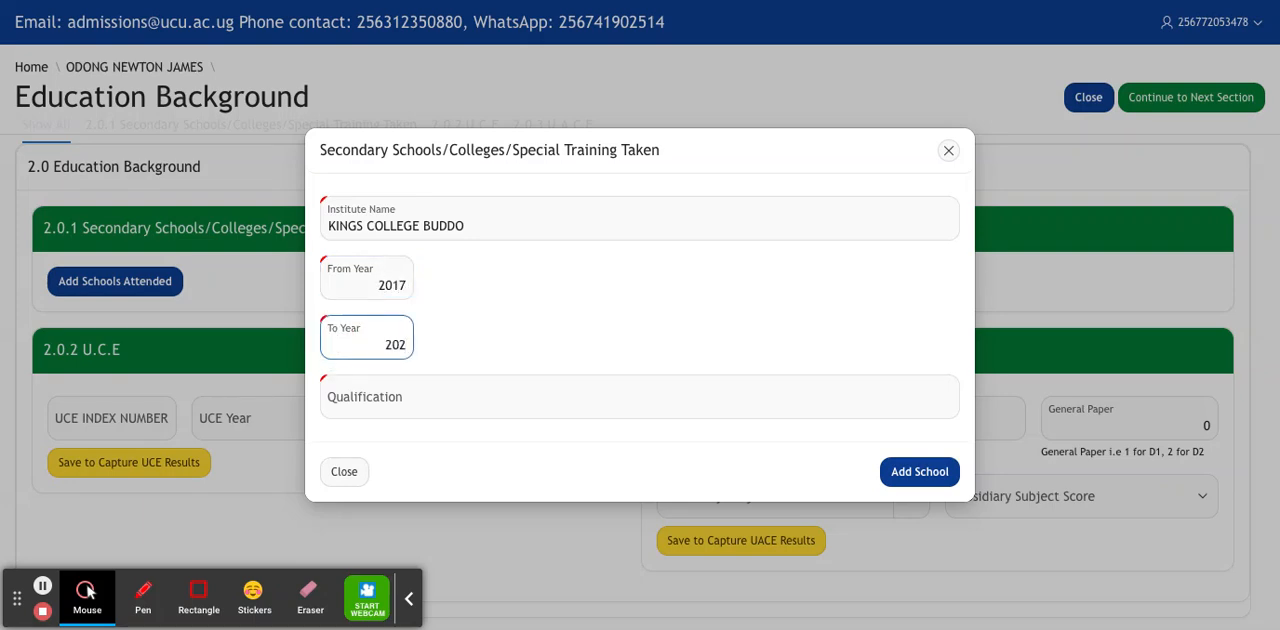
{"action": "type", "text": "0"}
{"action": "left_click", "coordinate": [421, 413]}
{"action": "type", "text": "UCE"}
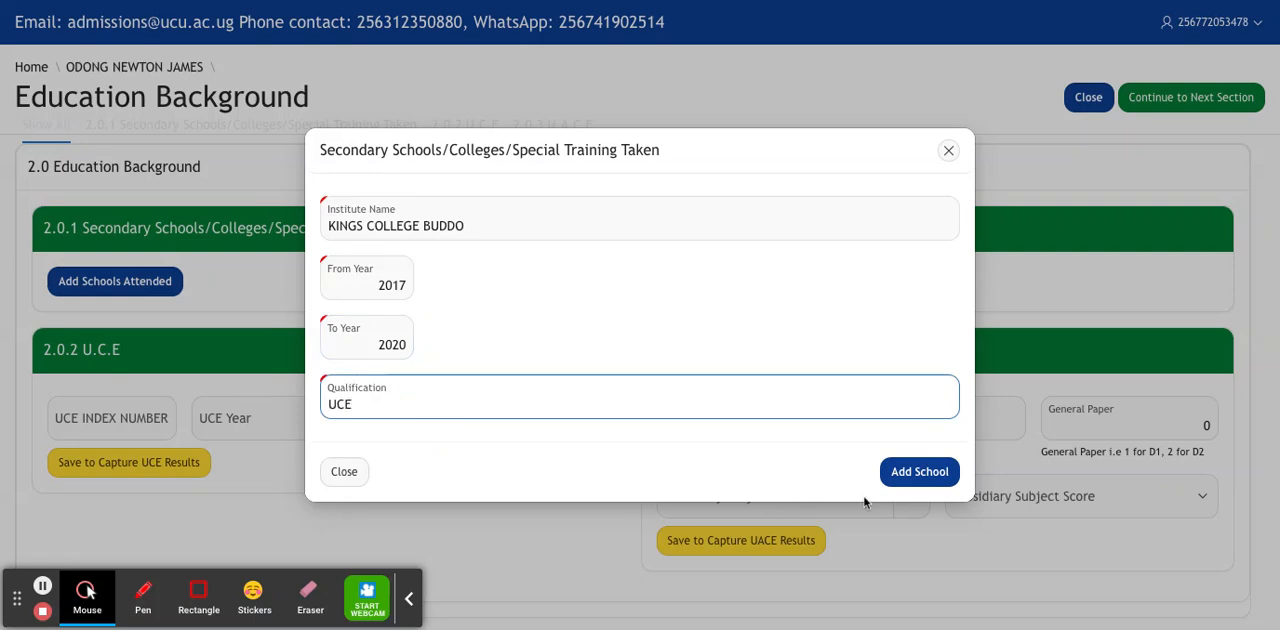
{"action": "left_click", "coordinate": [932, 484]}
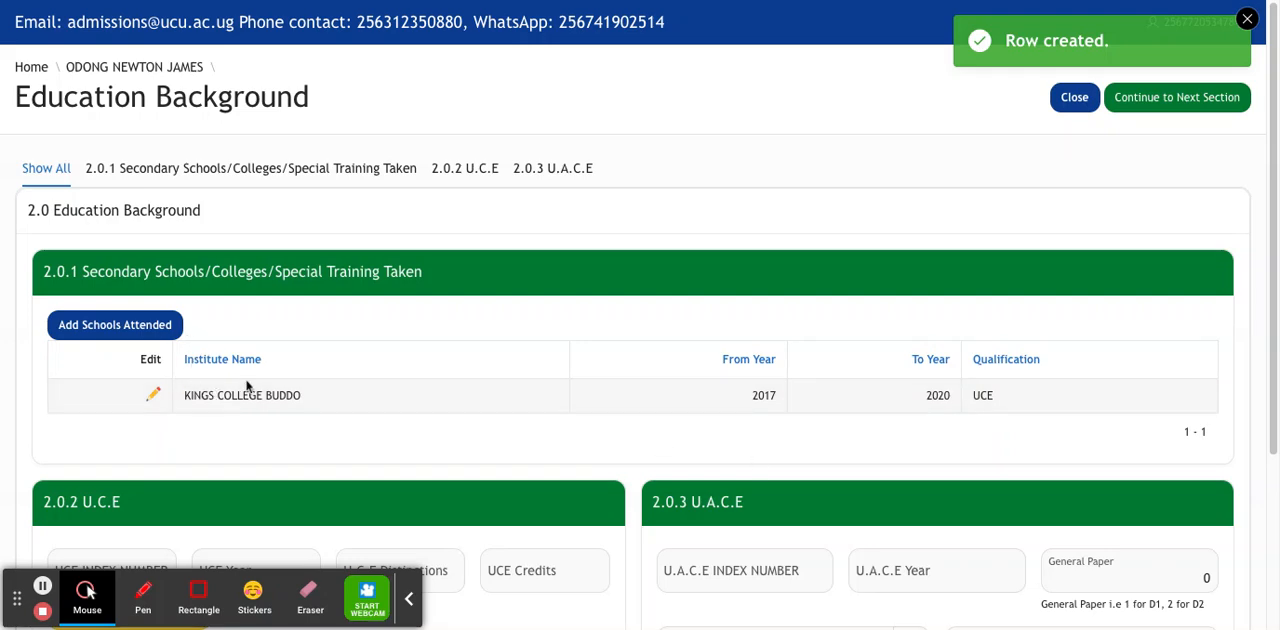
Start another school attended entry with JINJA COLLEGE as the institute name.
{"action": "left_click", "coordinate": [141, 326]}
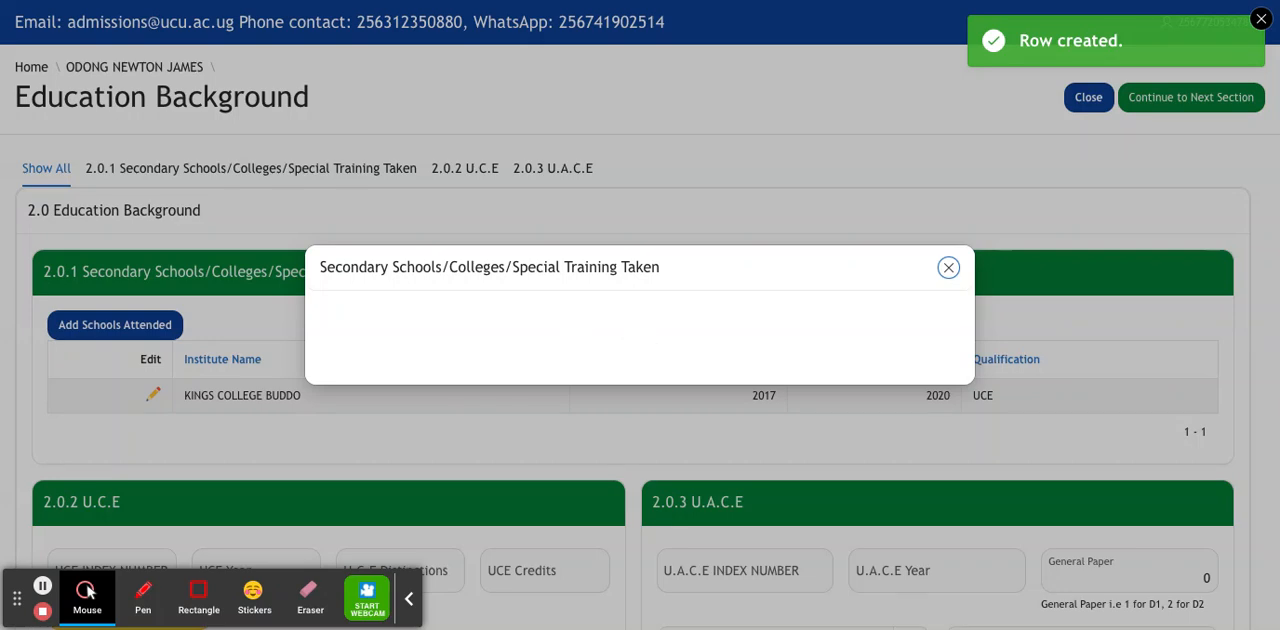
{"action": "left_click", "coordinate": [405, 207]}
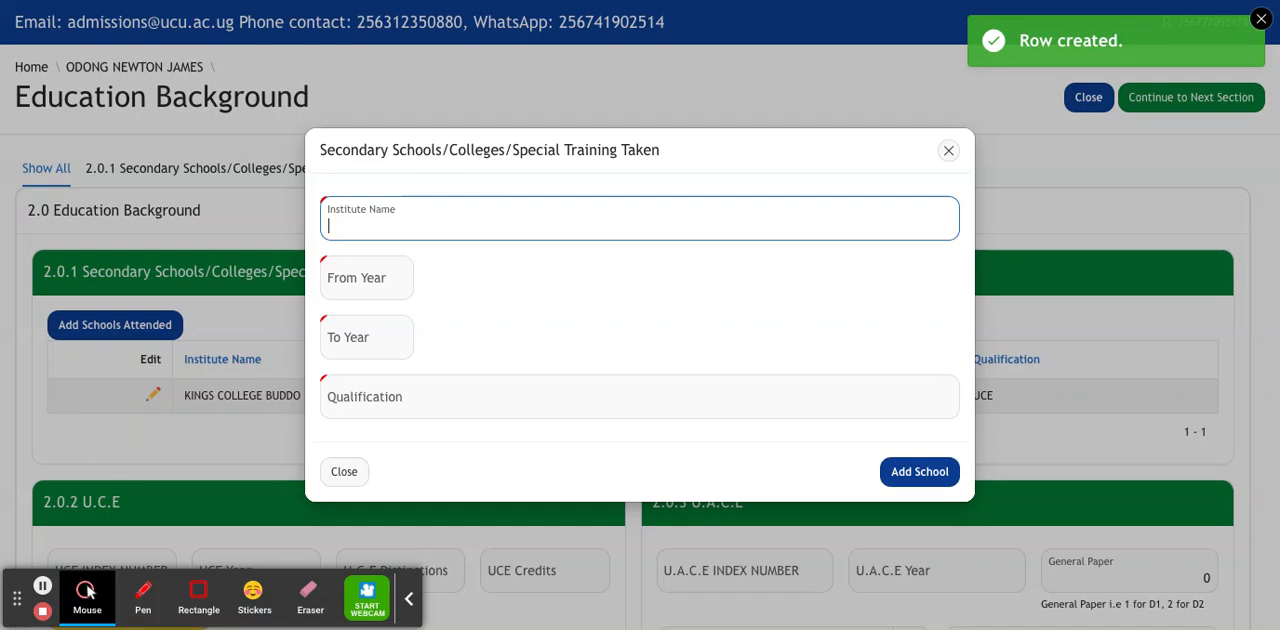
{"action": "type", "text": "JINJA COLLEGE"}
Set Jinja College's years from 2022 to 2023 with qualification UACE, and add the school.
{"action": "left_click", "coordinate": [355, 278]}
{"action": "type", "text": "202"}
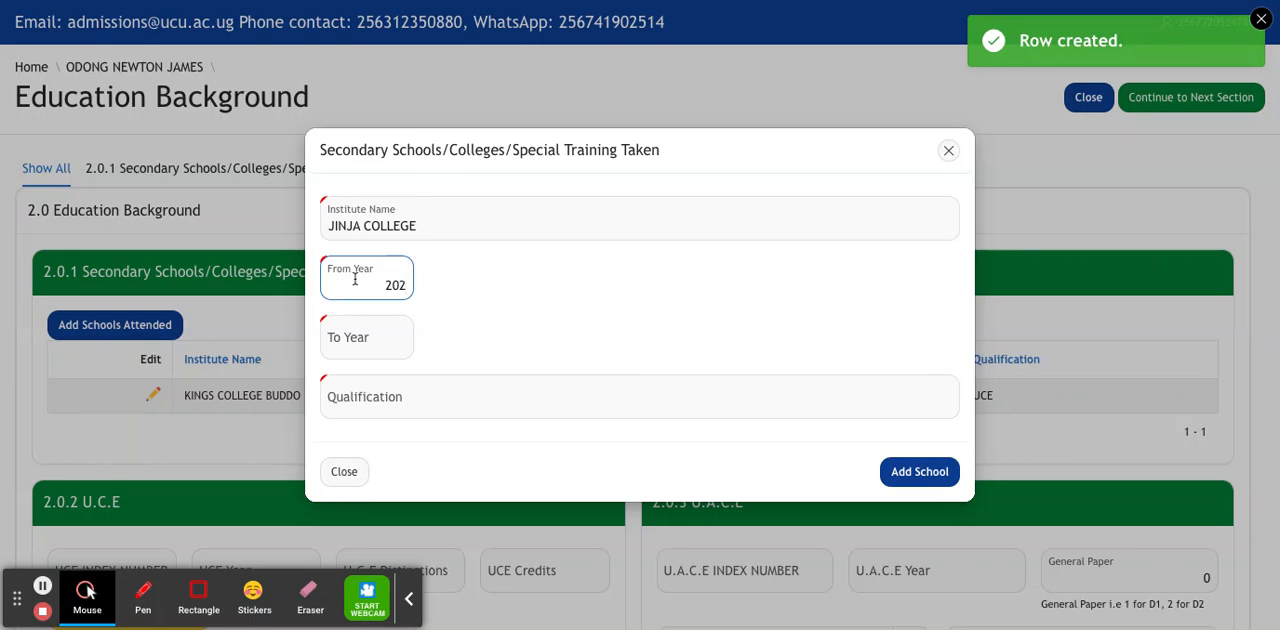
{"action": "key", "text": "BackSpace"}
{"action": "type", "text": "22"}
{"action": "left_click", "coordinate": [331, 336]}
{"action": "type", "text": "2023"}
{"action": "left_click", "coordinate": [403, 390]}
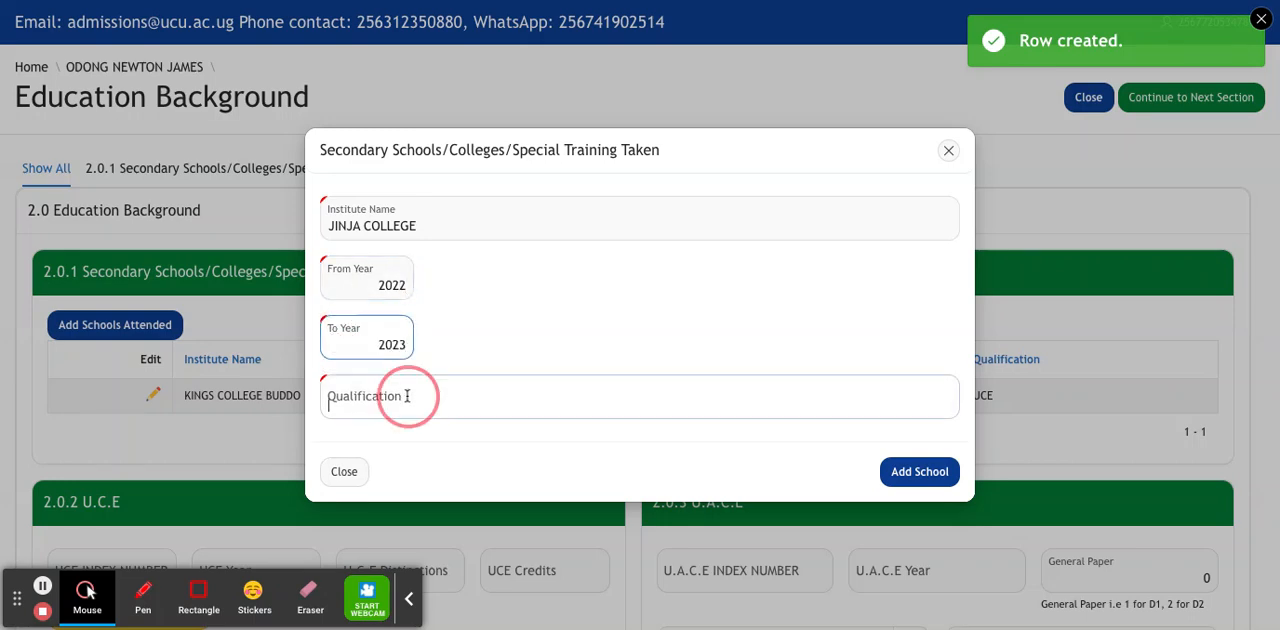
{"action": "type", "text": "UACE"}
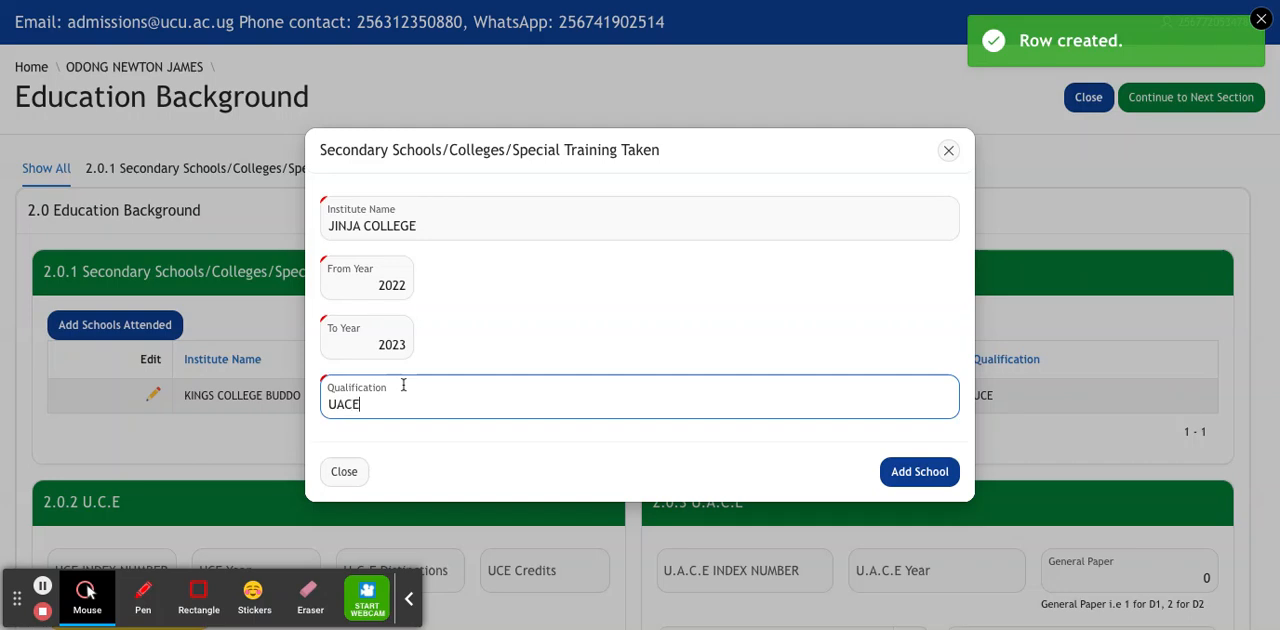
{"action": "left_click", "coordinate": [927, 476]}
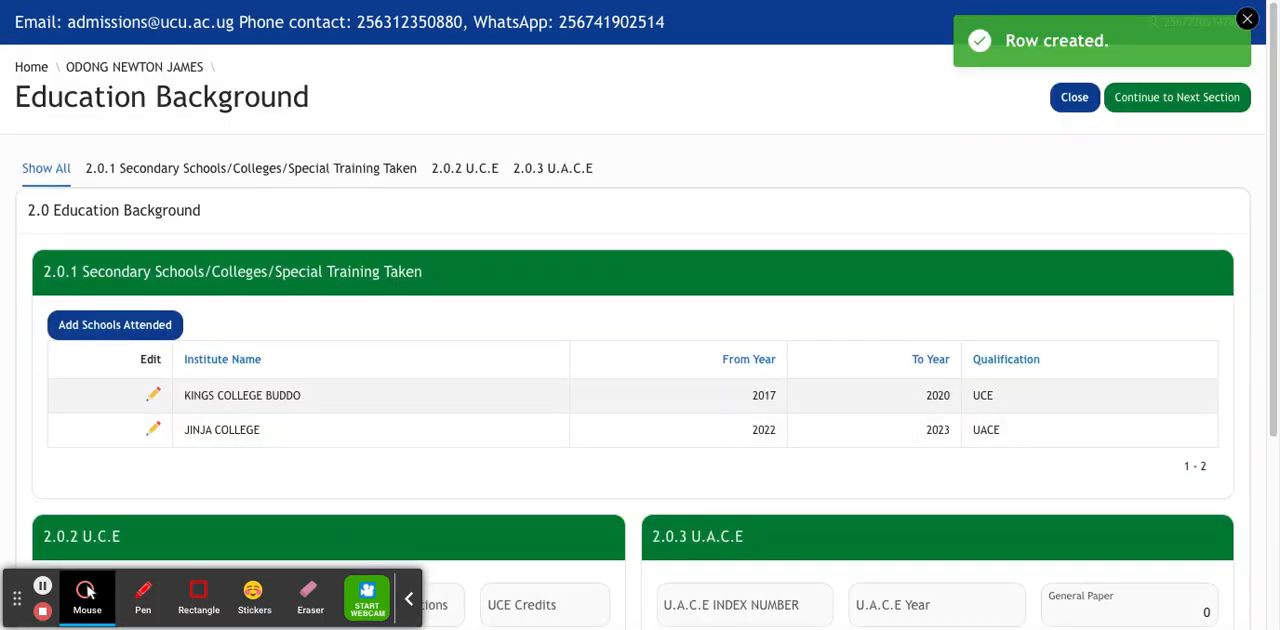
Fill in the U.C.E section with the index number, year 2020, 4 distinctions and 5 credits, and save it to capture results.
{"action": "scroll", "coordinate": [1274, 160], "scroll_direction": "down", "scroll_amount": 3}
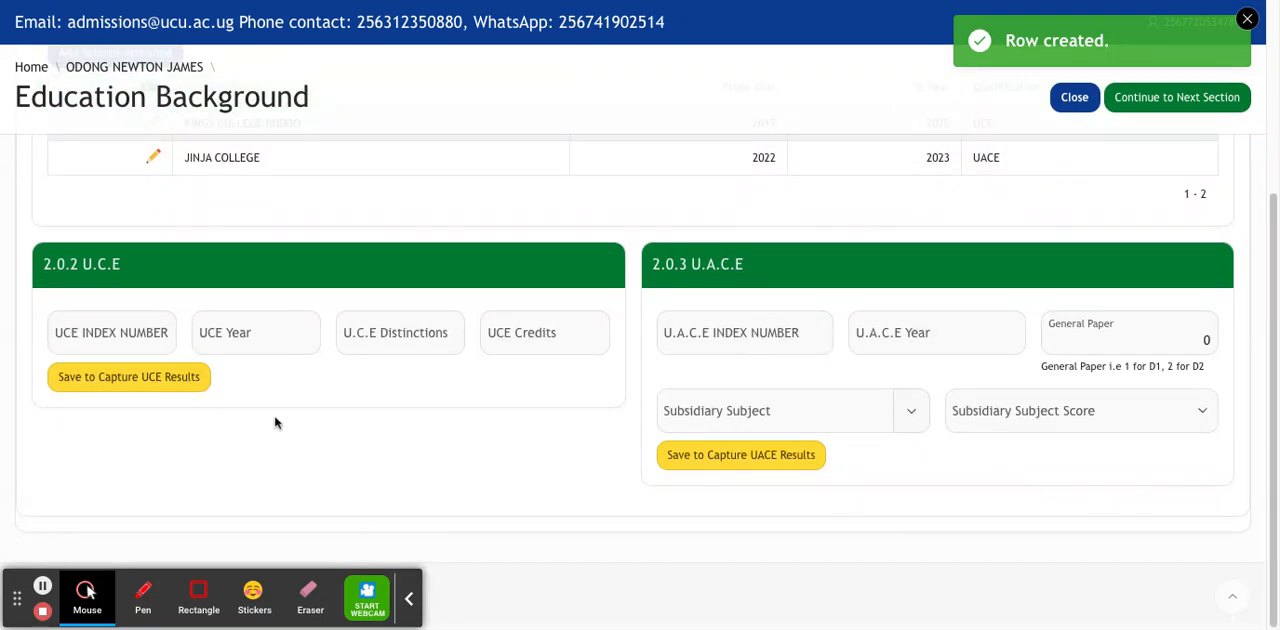
{"action": "left_click", "coordinate": [135, 331]}
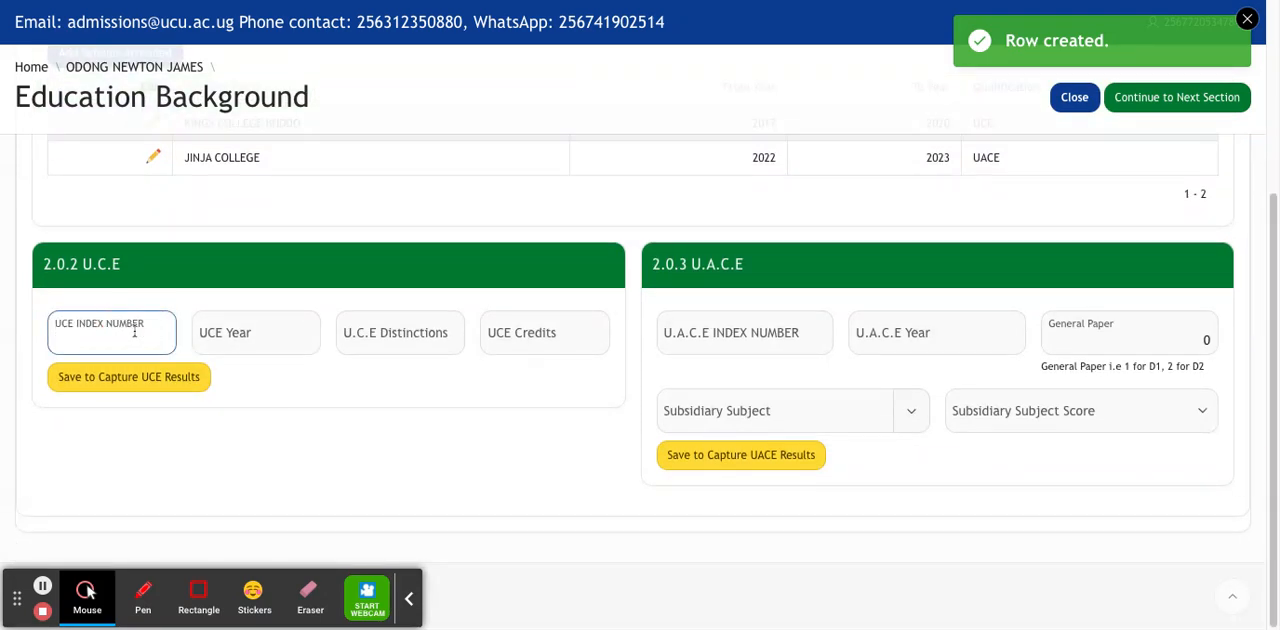
{"action": "left_click", "coordinate": [228, 338]}
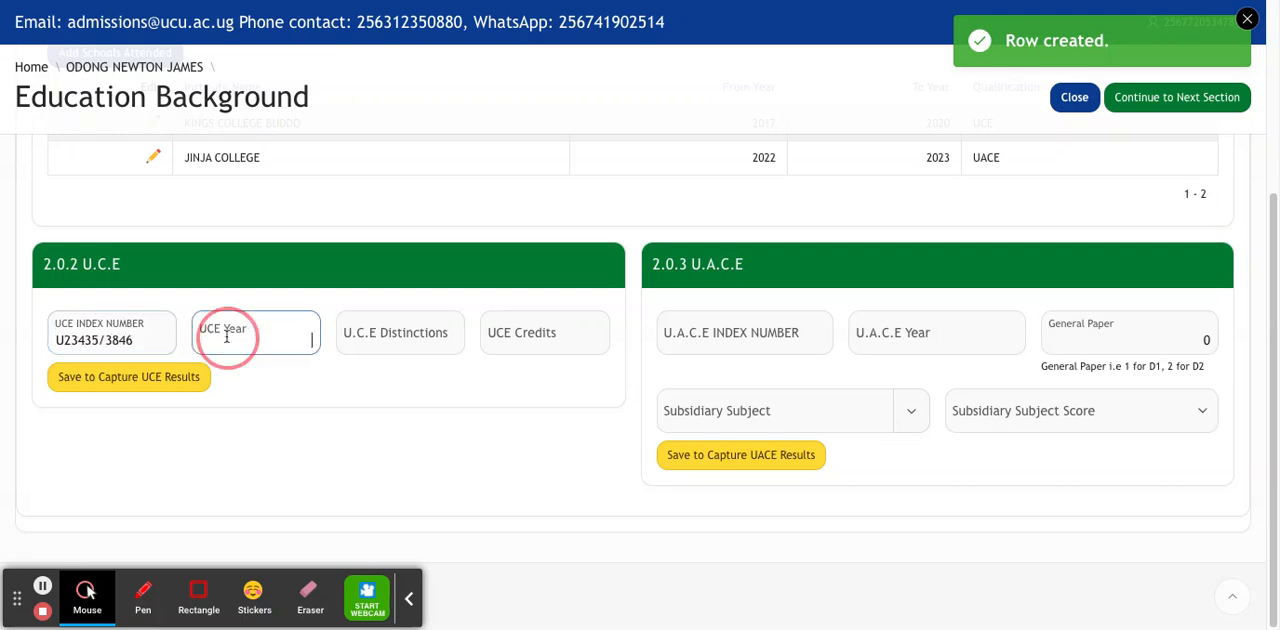
{"action": "type", "text": "2020"}
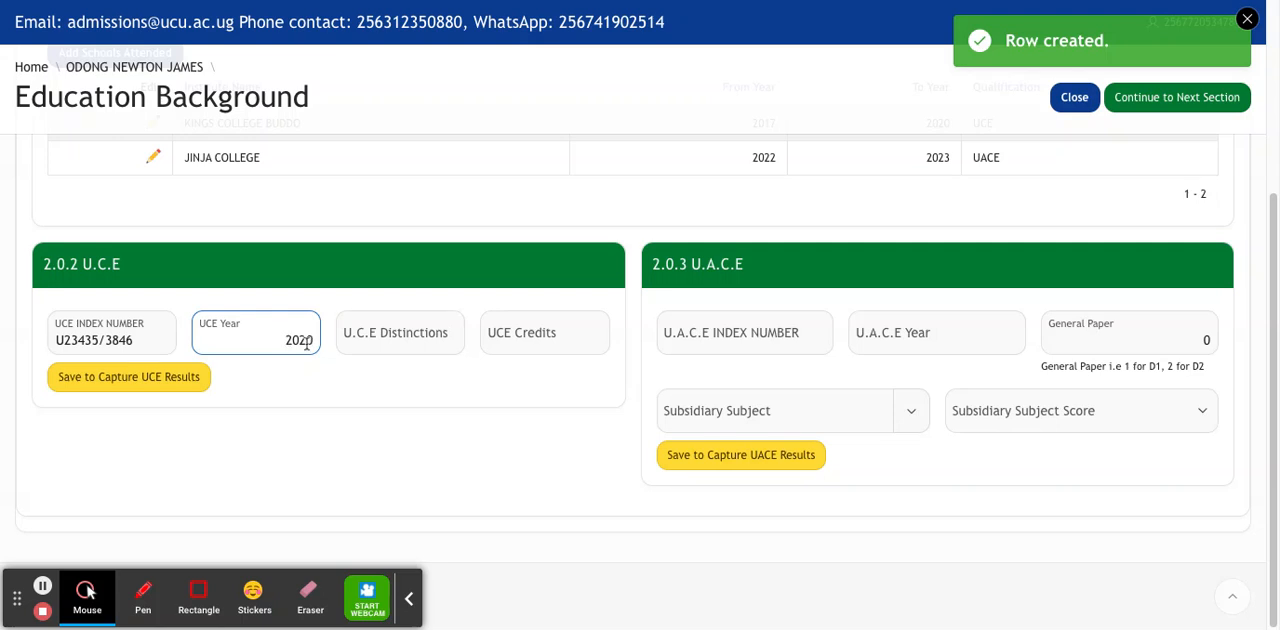
{"action": "left_click", "coordinate": [384, 335]}
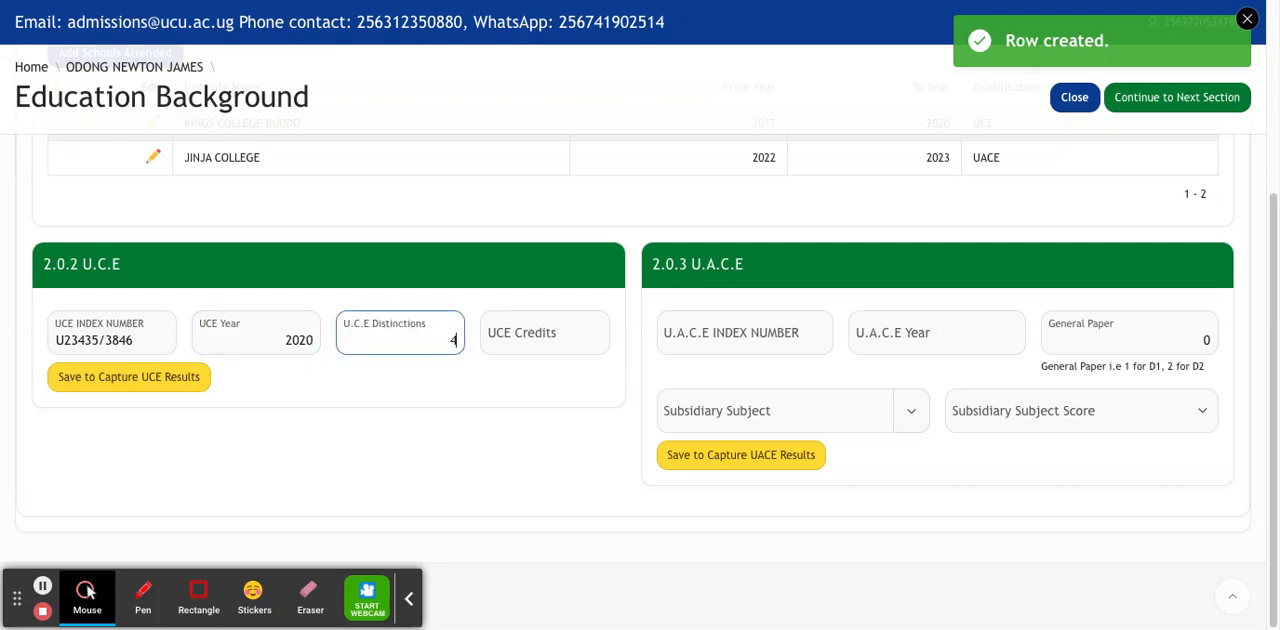
{"action": "left_click", "coordinate": [517, 343]}
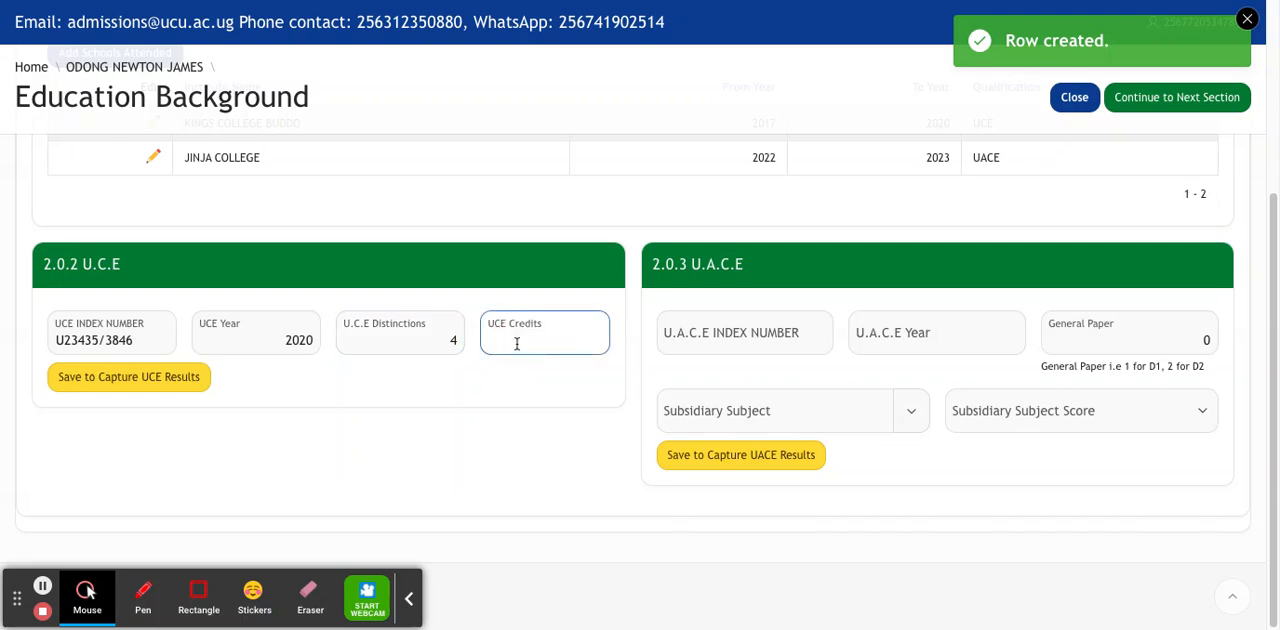
{"action": "type", "text": "5"}
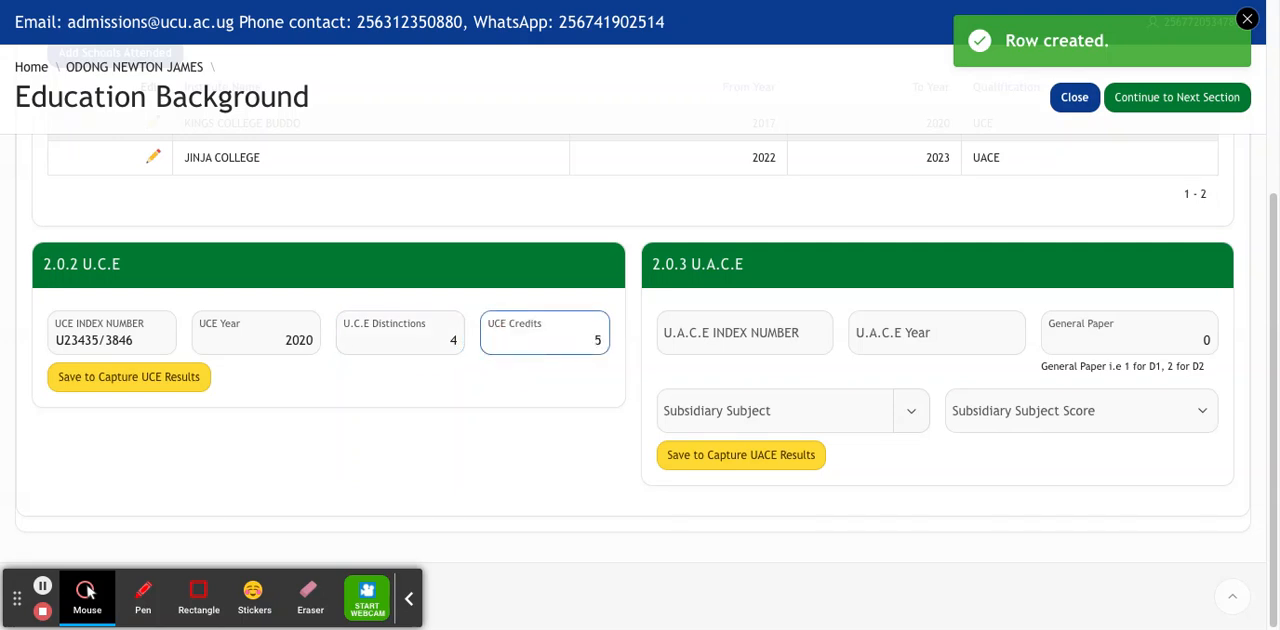
{"action": "left_click", "coordinate": [156, 386]}
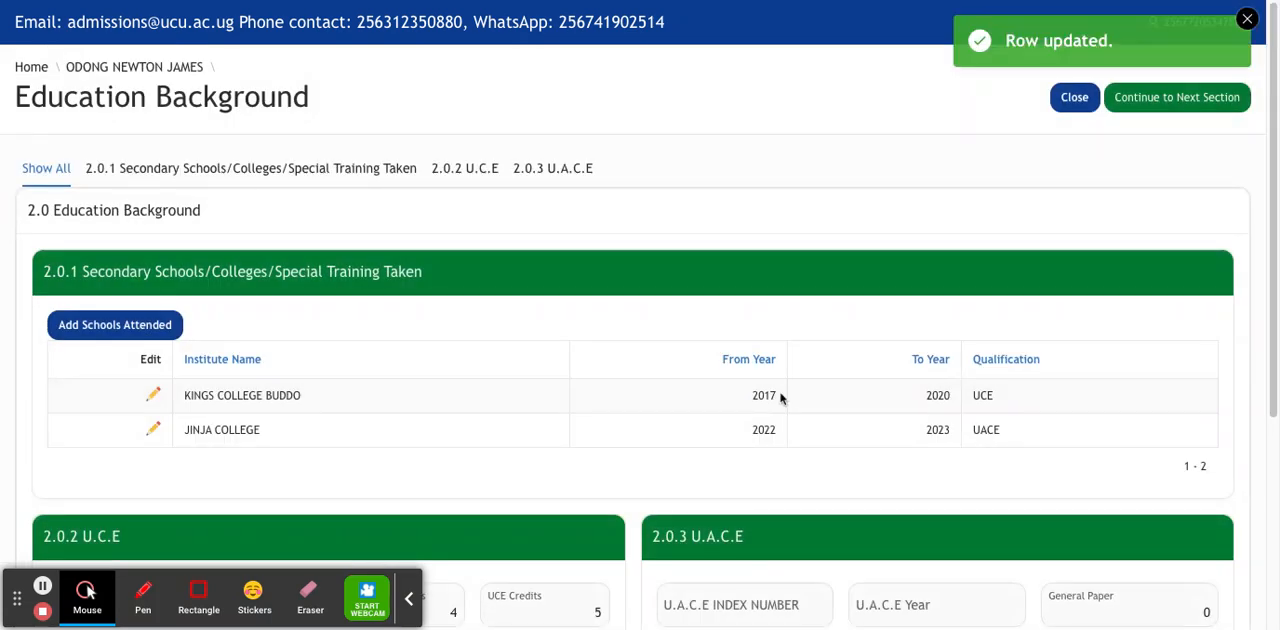
Fill in the U.A.C.E section with the index number and year 2023, and save it to capture results.
{"action": "left_click_drag", "start_coordinate": [1269, 320], "coordinate": [1277, 499]}
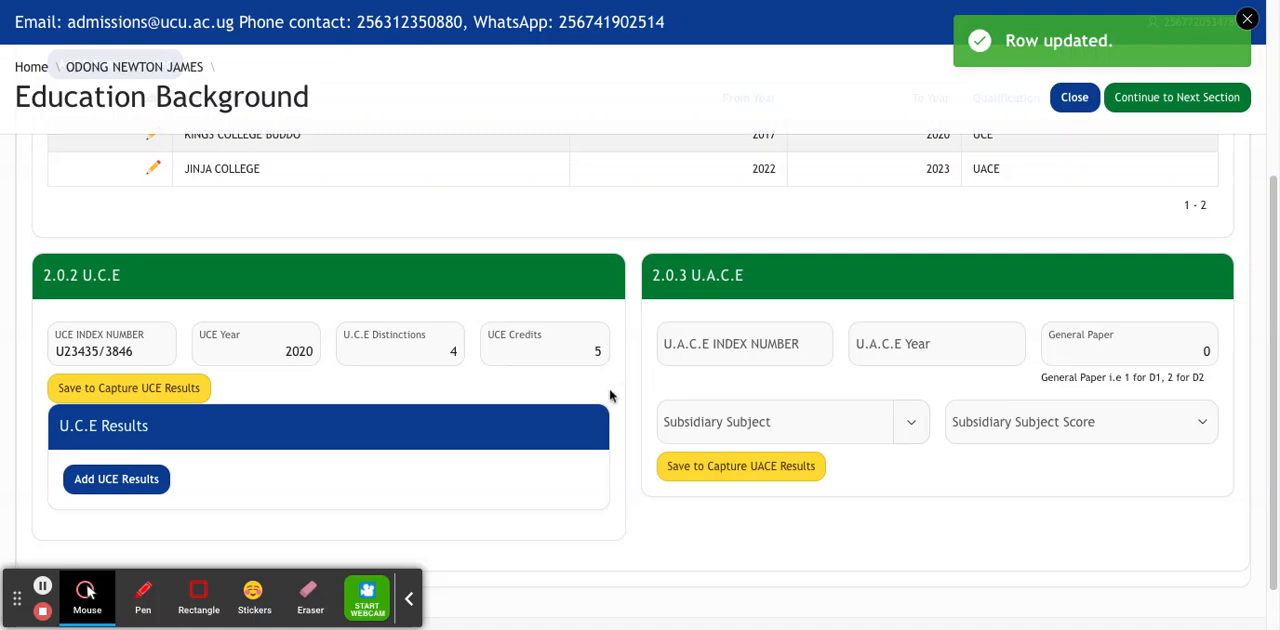
{"action": "left_click", "coordinate": [735, 345]}
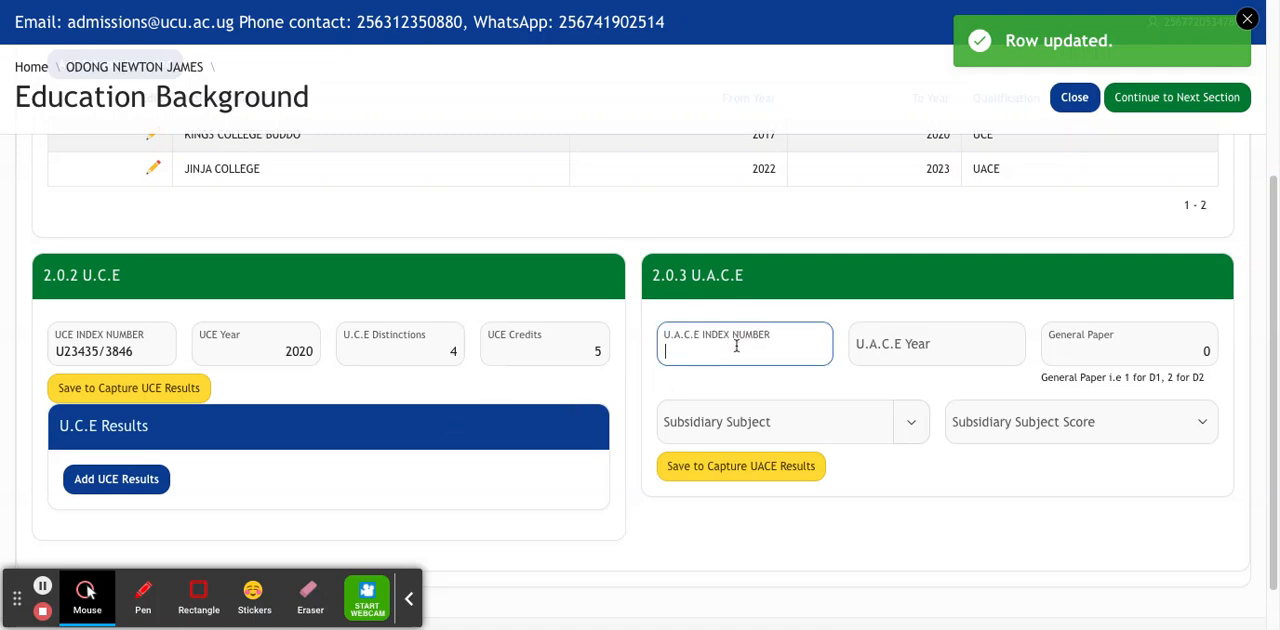
{"action": "left_click", "coordinate": [937, 337]}
{"action": "type", "text": "2023"}
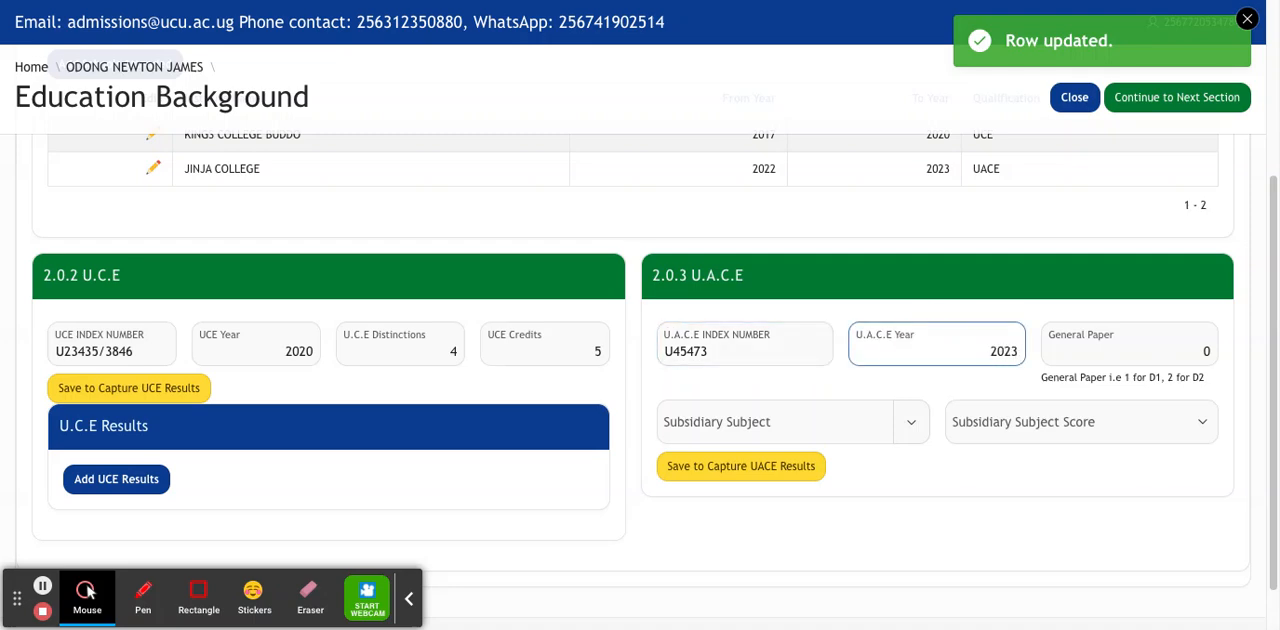
{"action": "left_click", "coordinate": [1099, 350]}
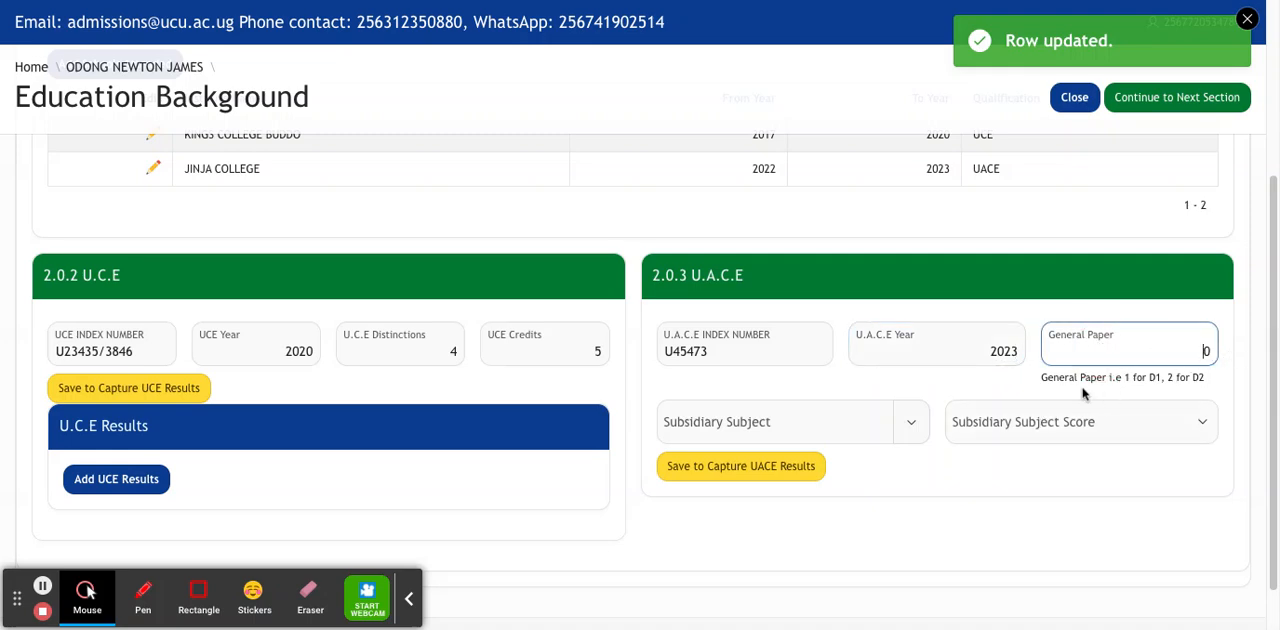
{"action": "left_click", "coordinate": [783, 477]}
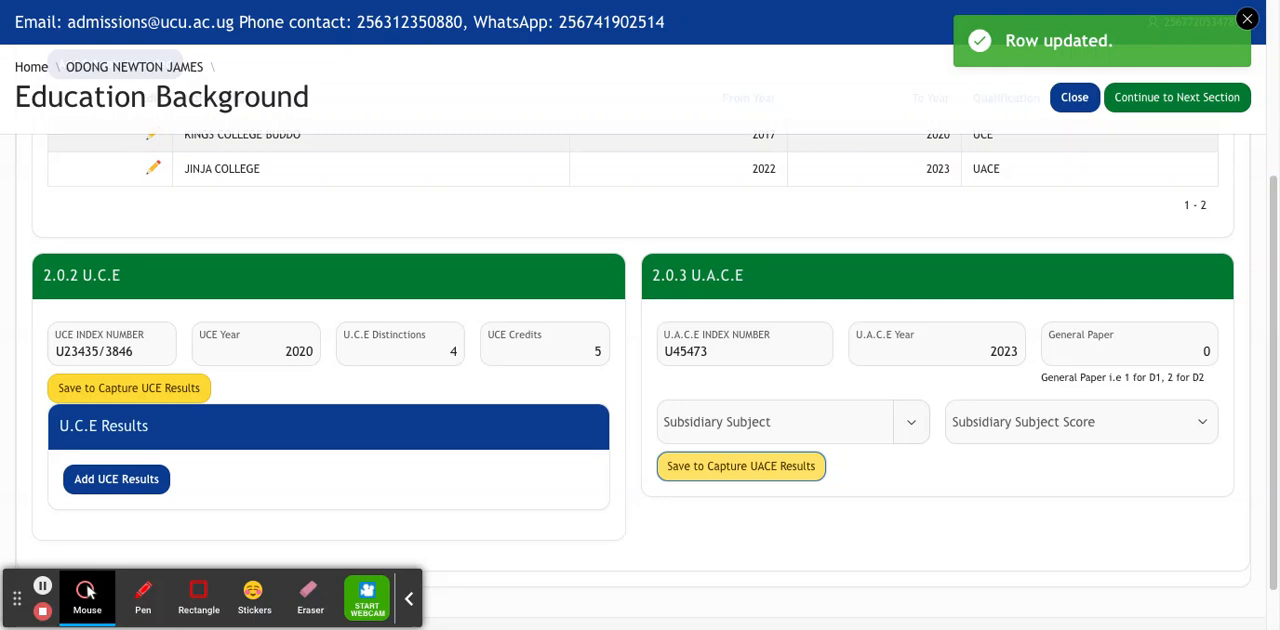
Add ENGLISH with result D2 to the list of UCE results.
{"action": "left_click_drag", "start_coordinate": [1273, 229], "coordinate": [1240, 459]}
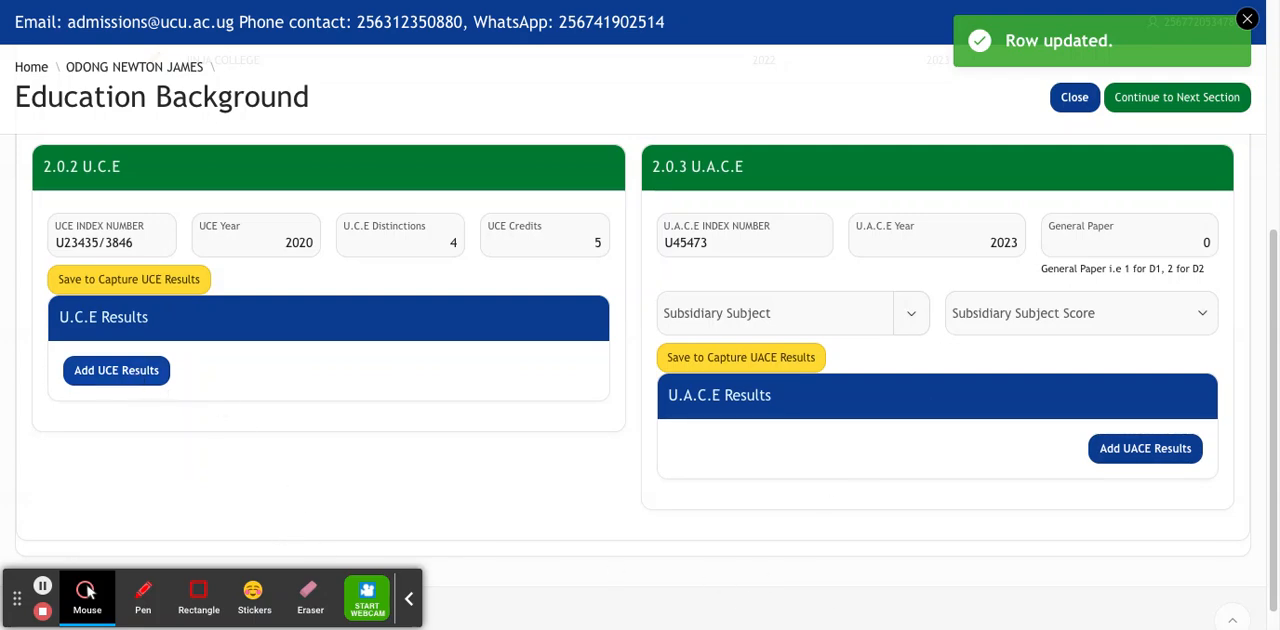
{"action": "left_click", "coordinate": [134, 372]}
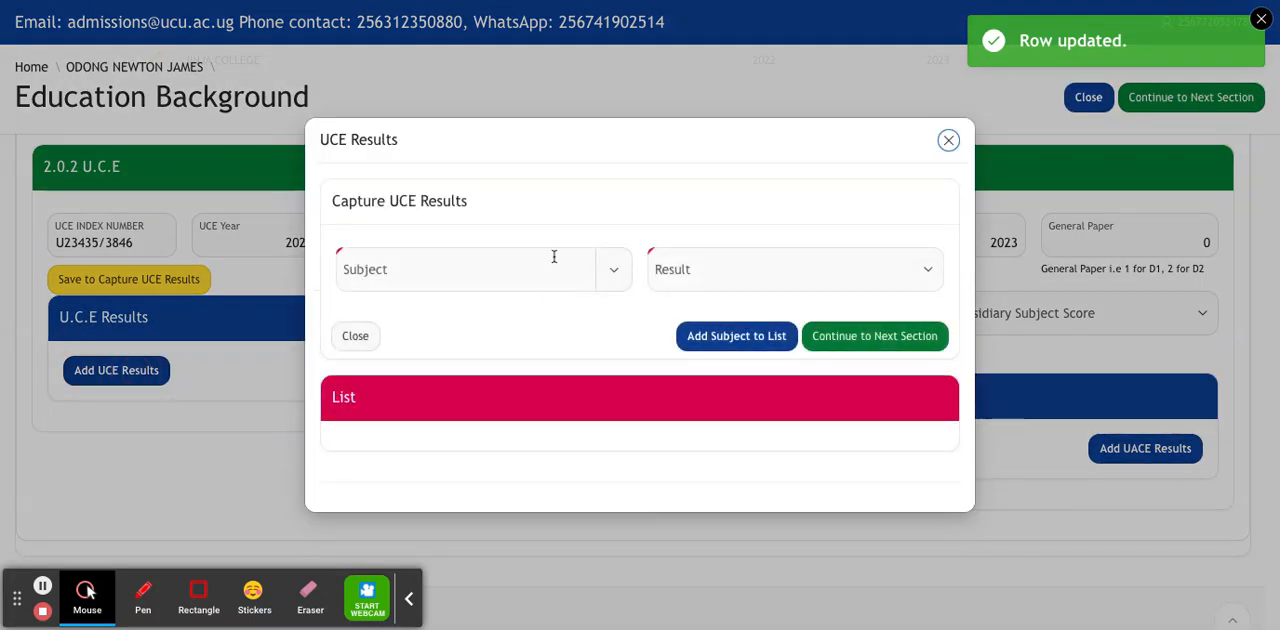
{"action": "left_click", "coordinate": [572, 207]}
{"action": "left_click", "coordinate": [540, 265]}
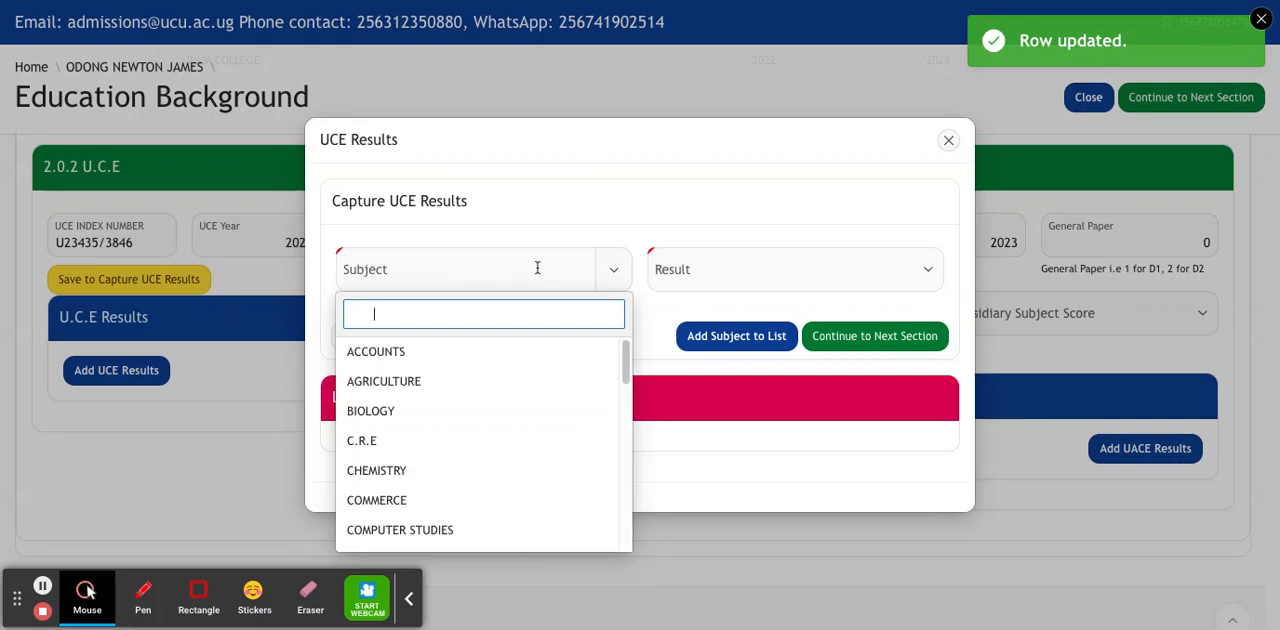
{"action": "type", "text": "EN"}
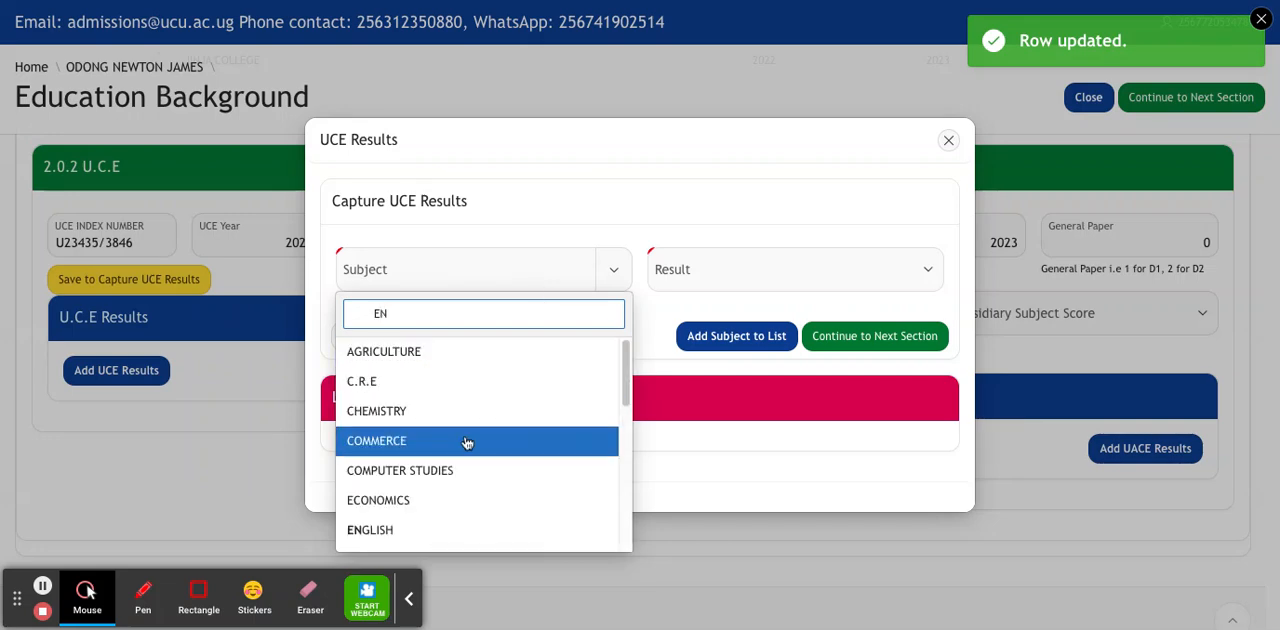
{"action": "left_click", "coordinate": [460, 529]}
{"action": "left_click", "coordinate": [840, 277]}
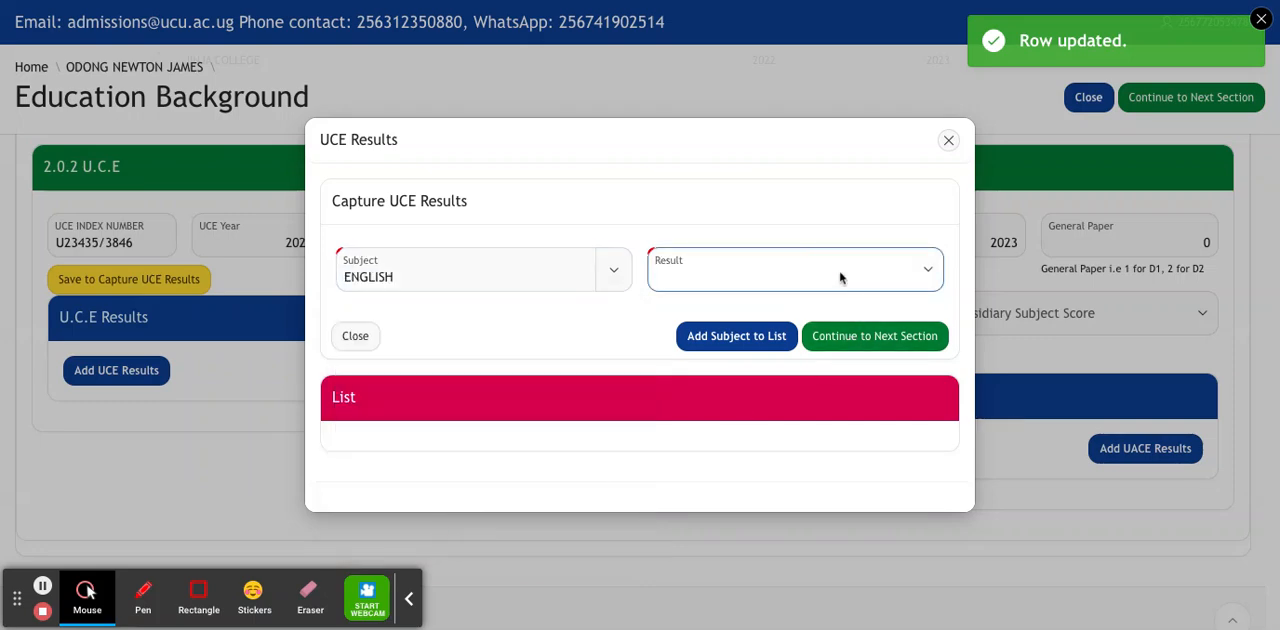
{"action": "type", "text": "D2"}
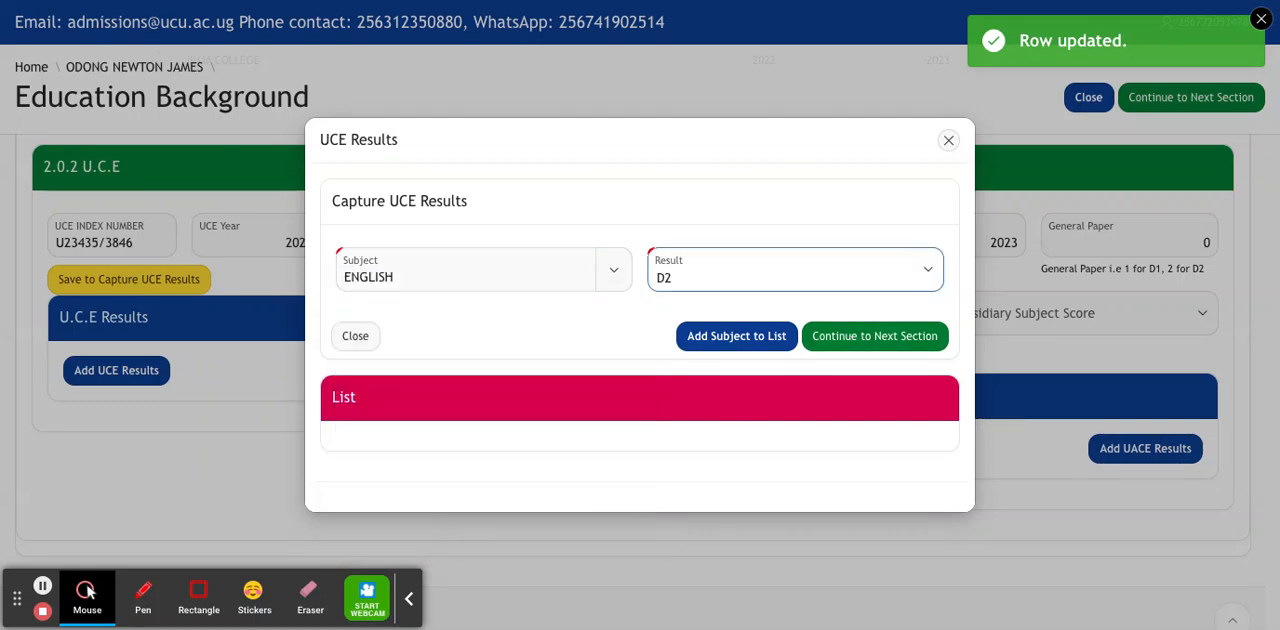
{"action": "left_click", "coordinate": [764, 340]}
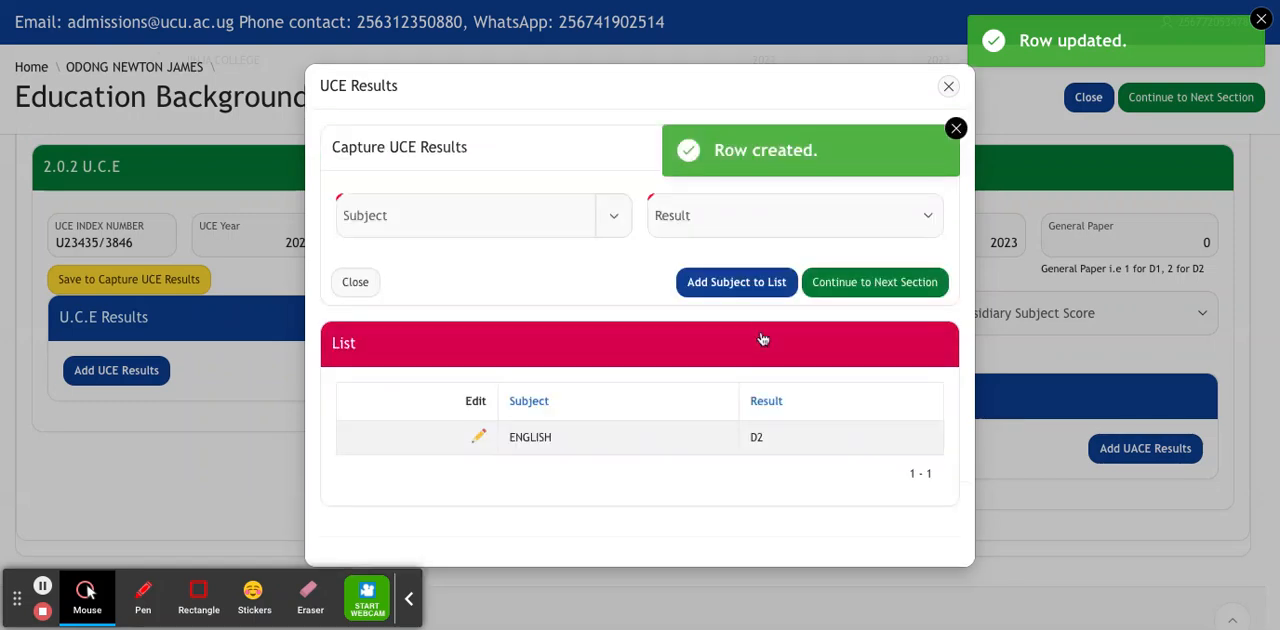
Add MATHS with result C3 to the list of UCE results.
{"action": "left_click", "coordinate": [422, 219]}
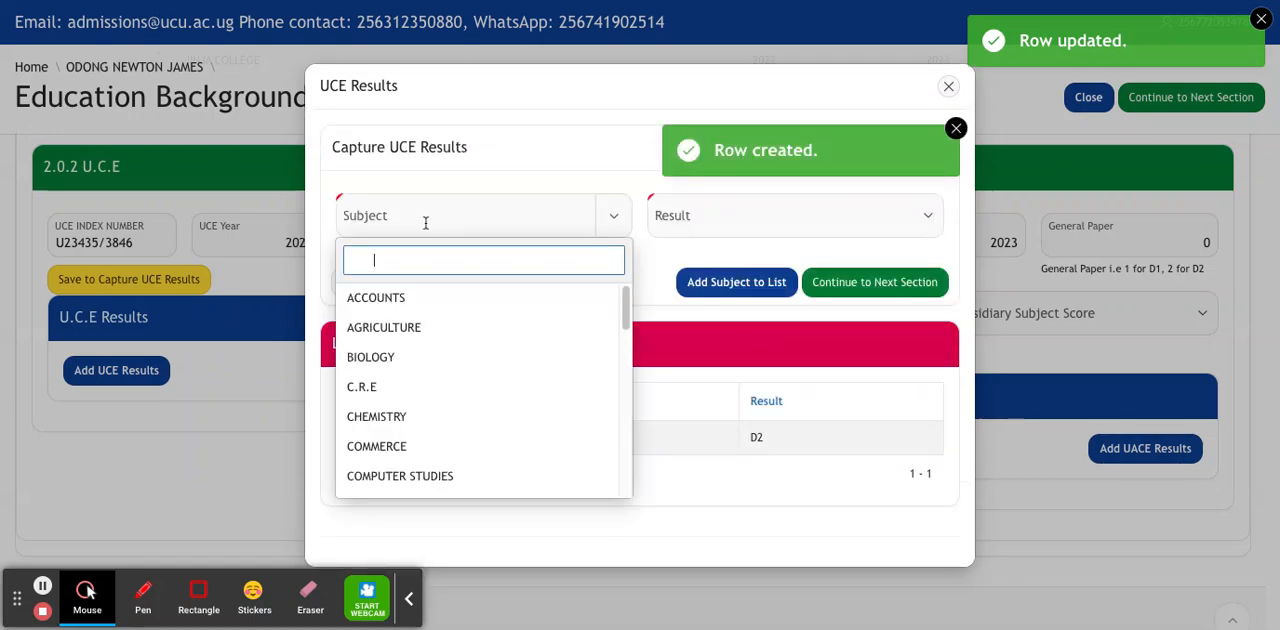
{"action": "type", "text": "MA"}
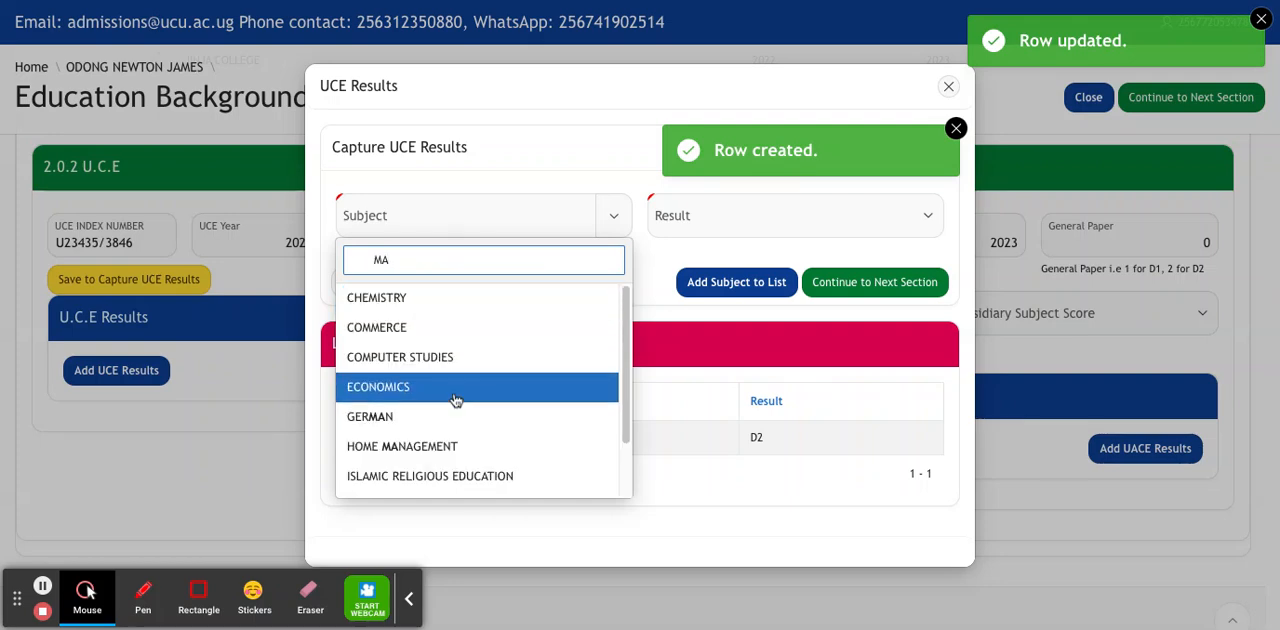
{"action": "type", "text": "TH"}
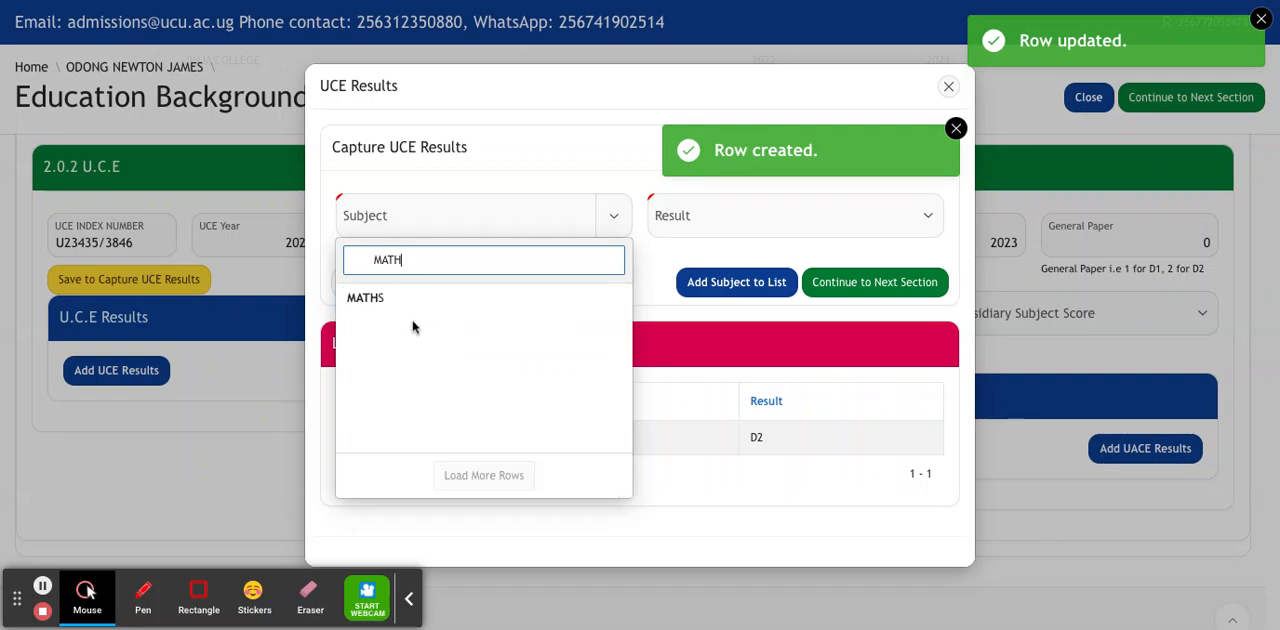
{"action": "left_click", "coordinate": [410, 298]}
{"action": "left_click", "coordinate": [803, 229]}
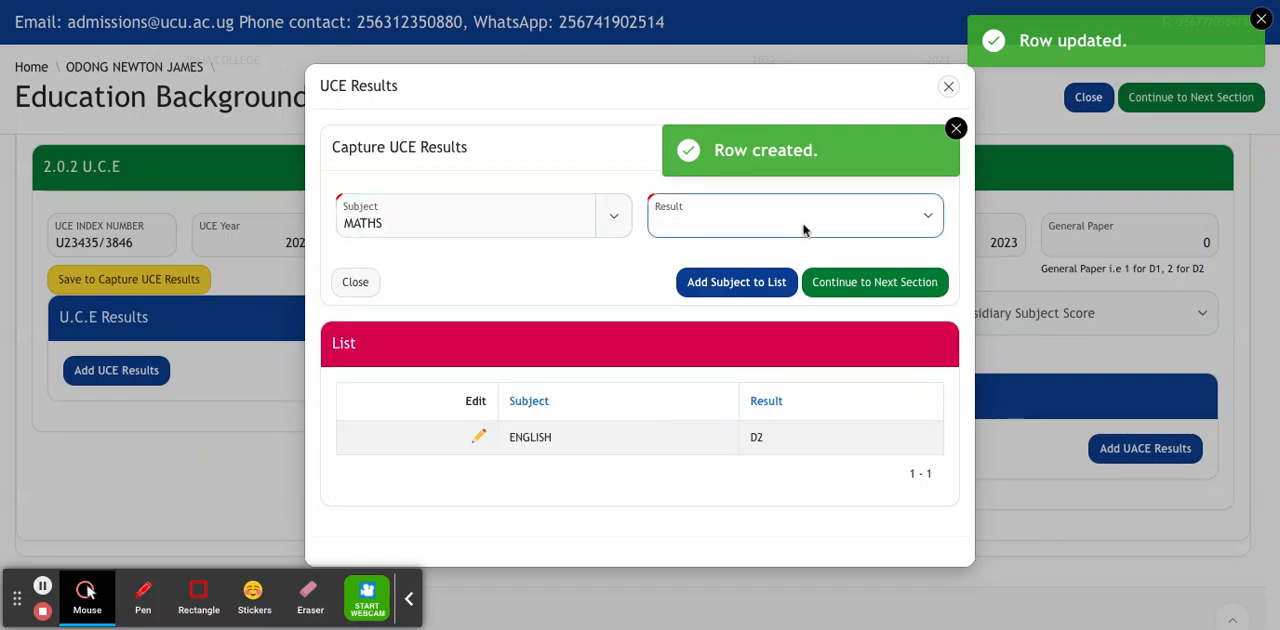
{"action": "left_click", "coordinate": [735, 292]}
{"action": "left_click", "coordinate": [728, 288]}
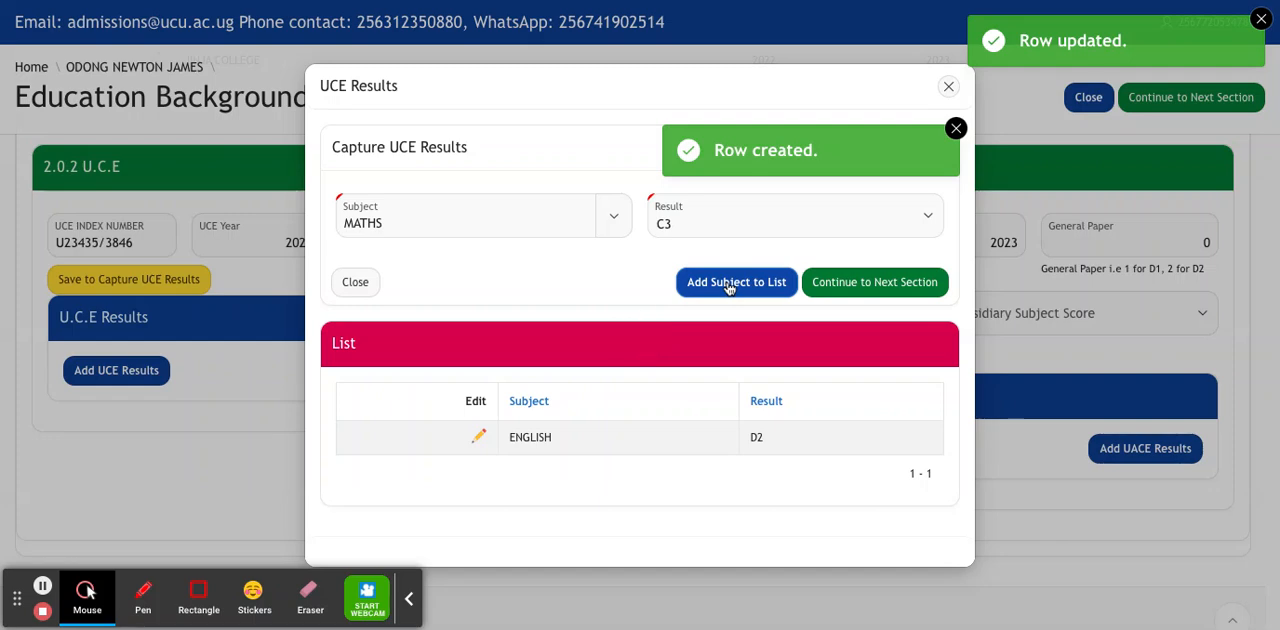
Add C.R.E with result C5 to the list of UCE results.
{"action": "left_click", "coordinate": [573, 202]}
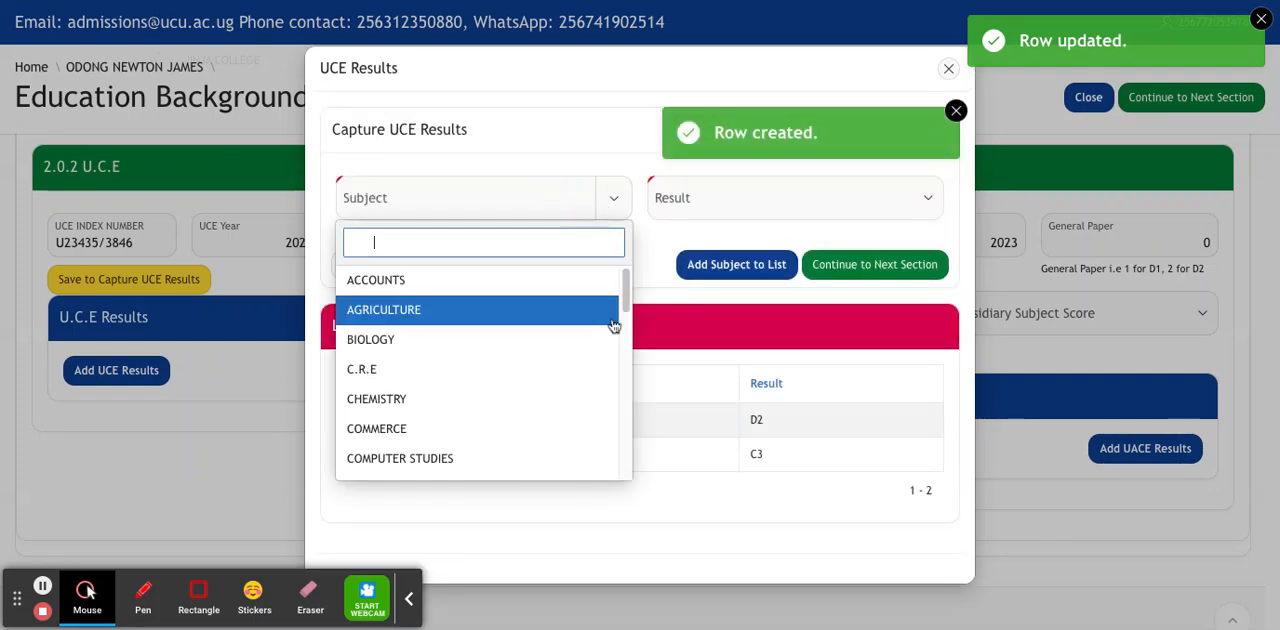
{"action": "left_click", "coordinate": [500, 369]}
{"action": "left_click", "coordinate": [733, 207]}
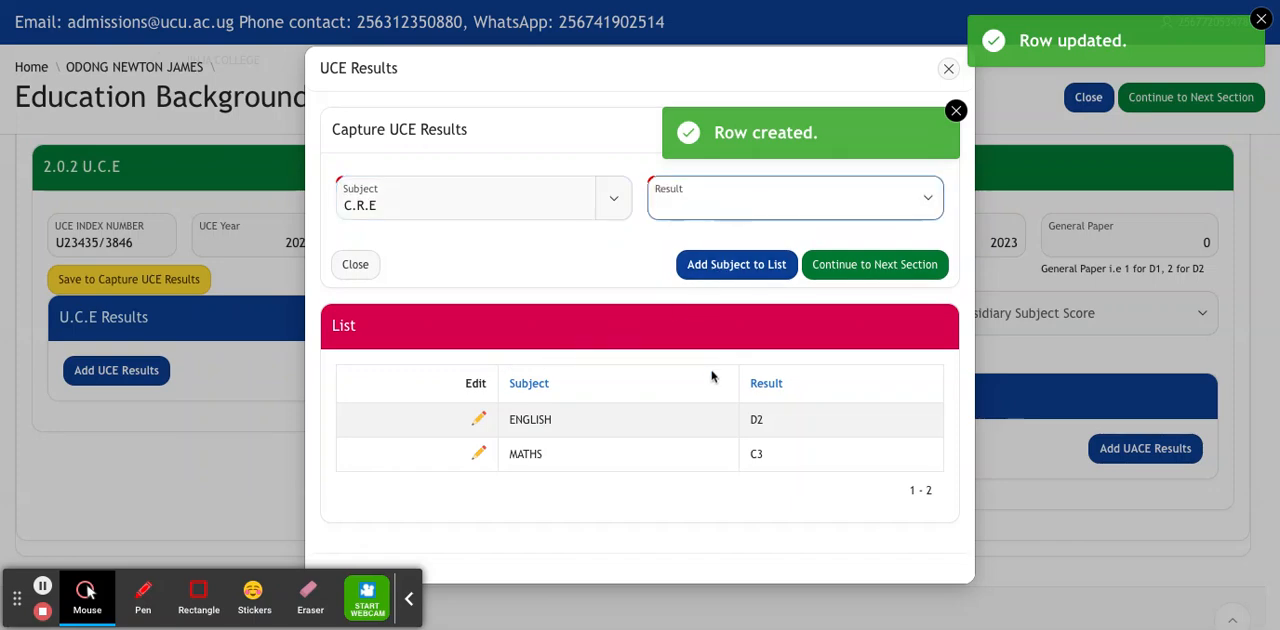
{"action": "left_click", "coordinate": [719, 275]}
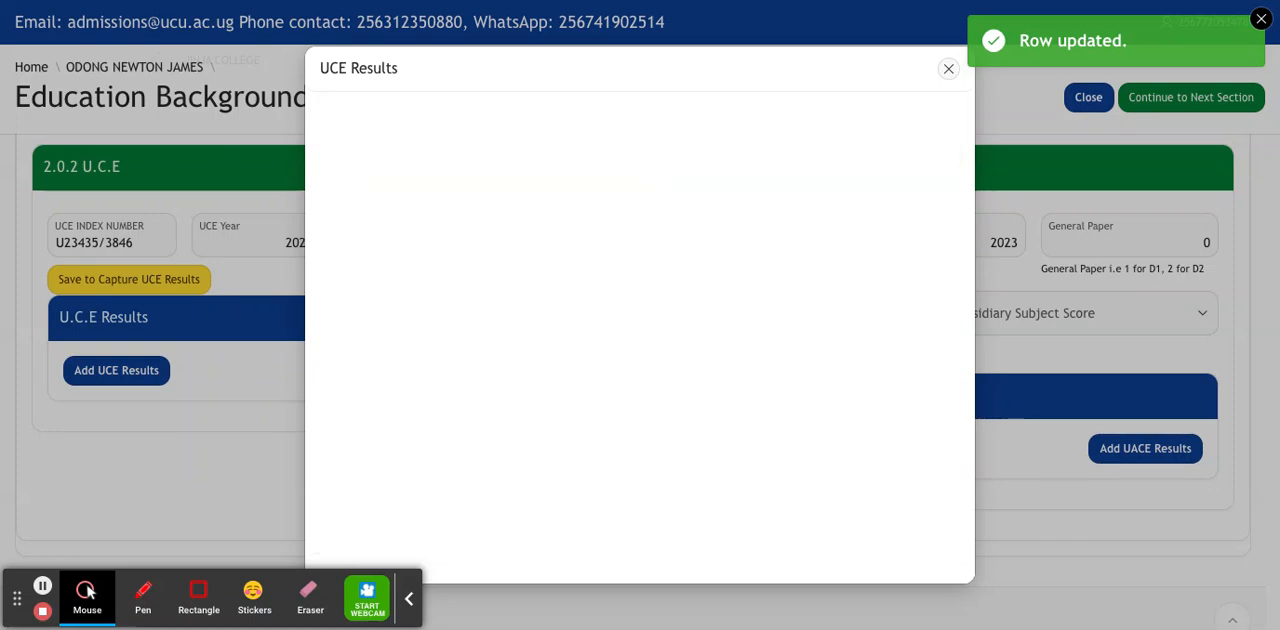
Add BIOLOGY with result D2 to the list of UCE results.
{"action": "left_click", "coordinate": [474, 179]}
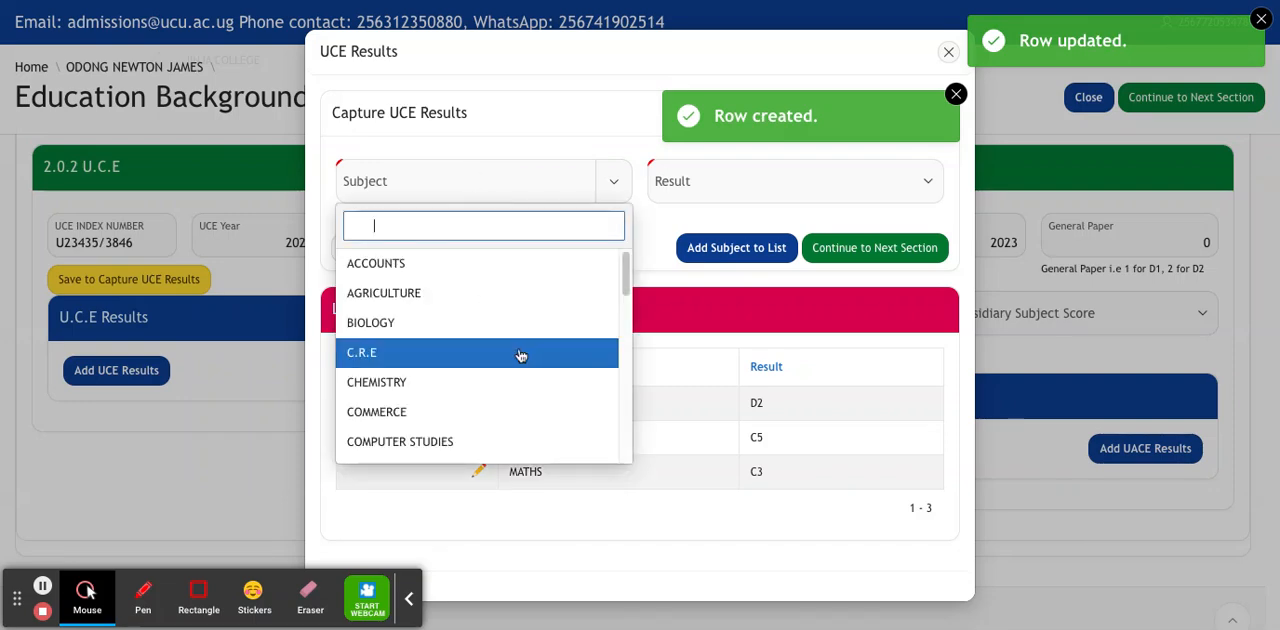
{"action": "type", "text": "BIO"}
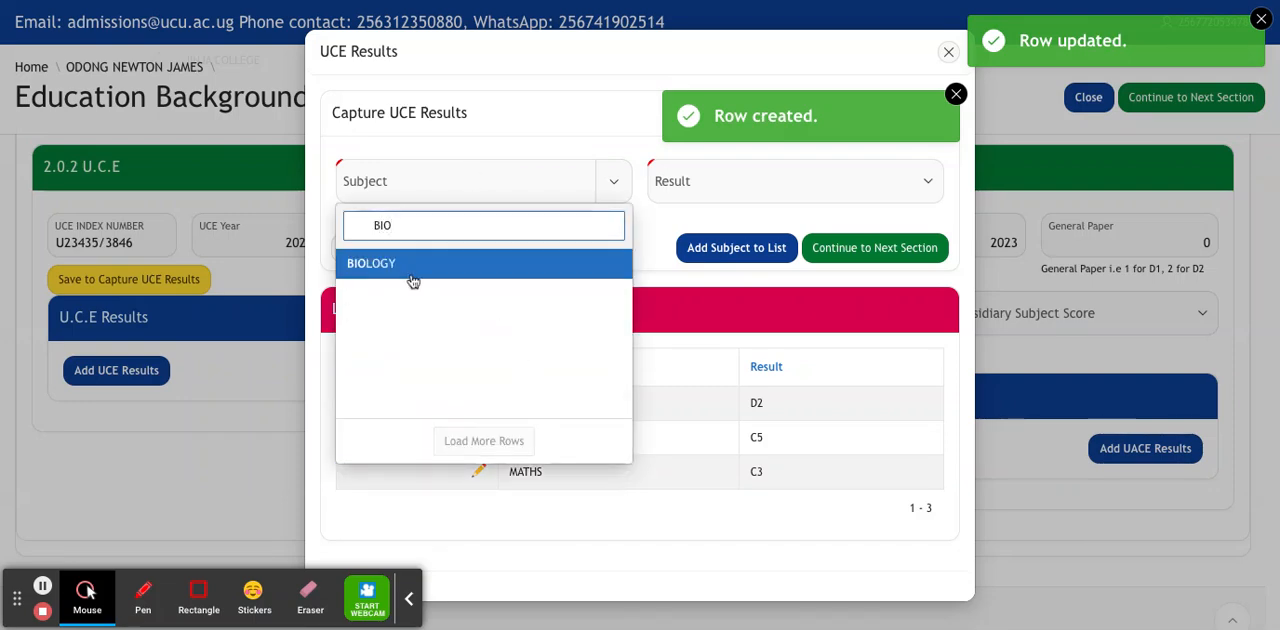
{"action": "left_click", "coordinate": [406, 277]}
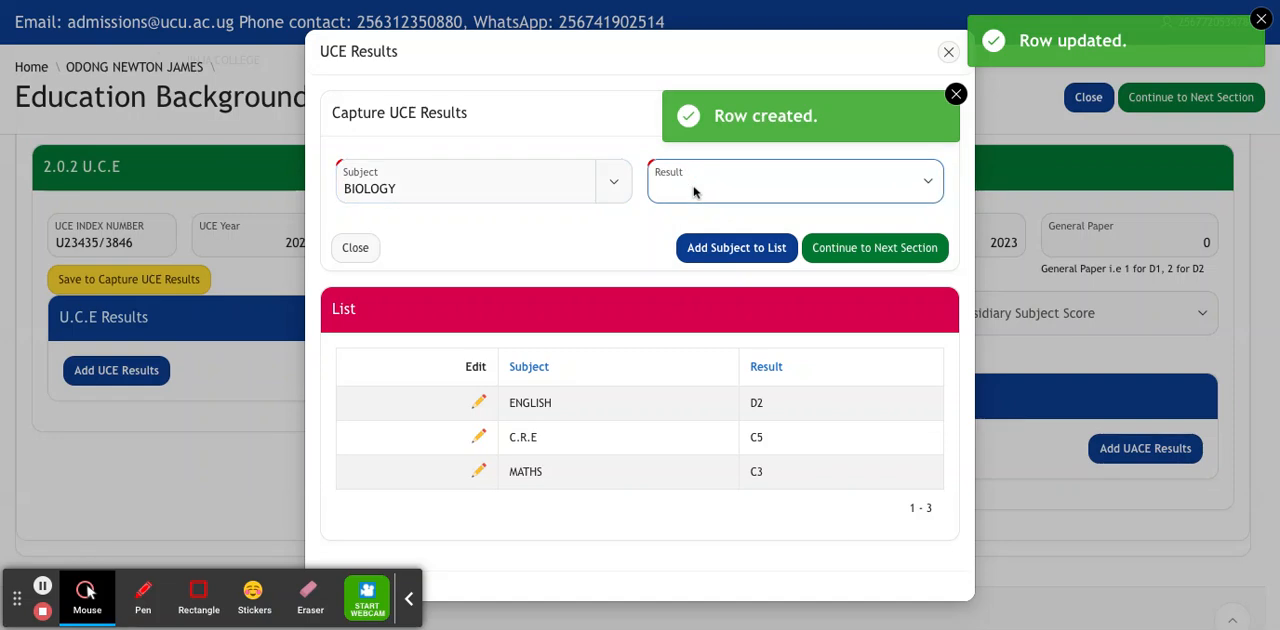
{"action": "left_click", "coordinate": [768, 259]}
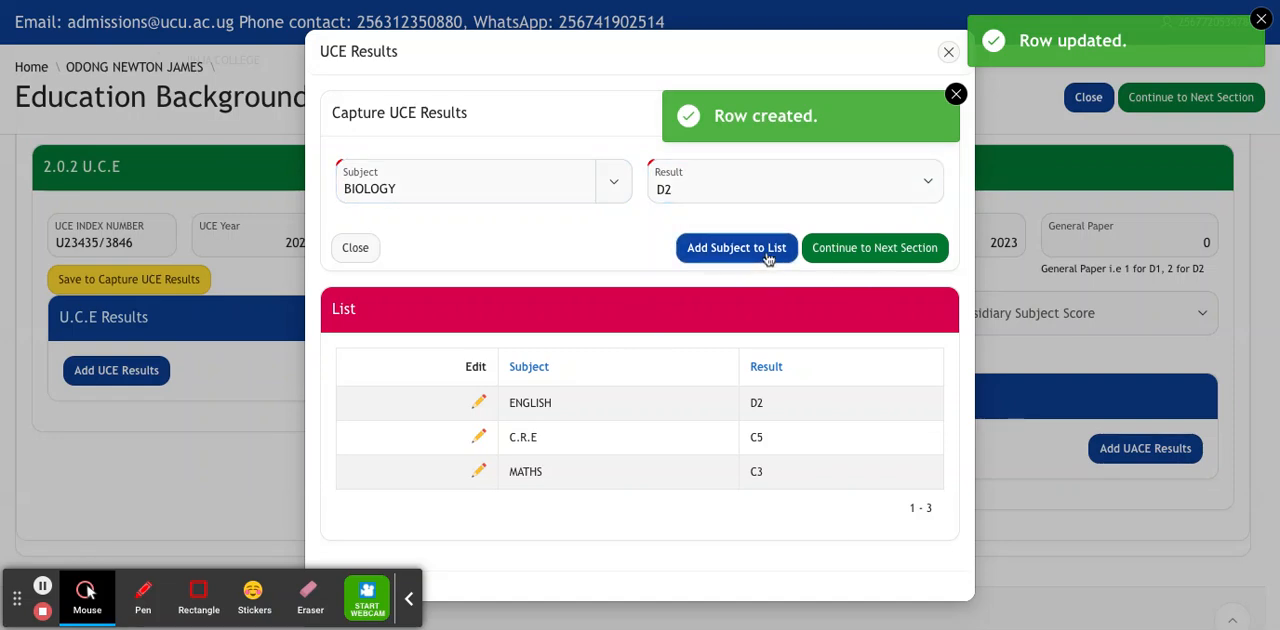
Add CHEMISTRY with result D2 to the list of UCE results.
{"action": "left_click", "coordinate": [520, 171]}
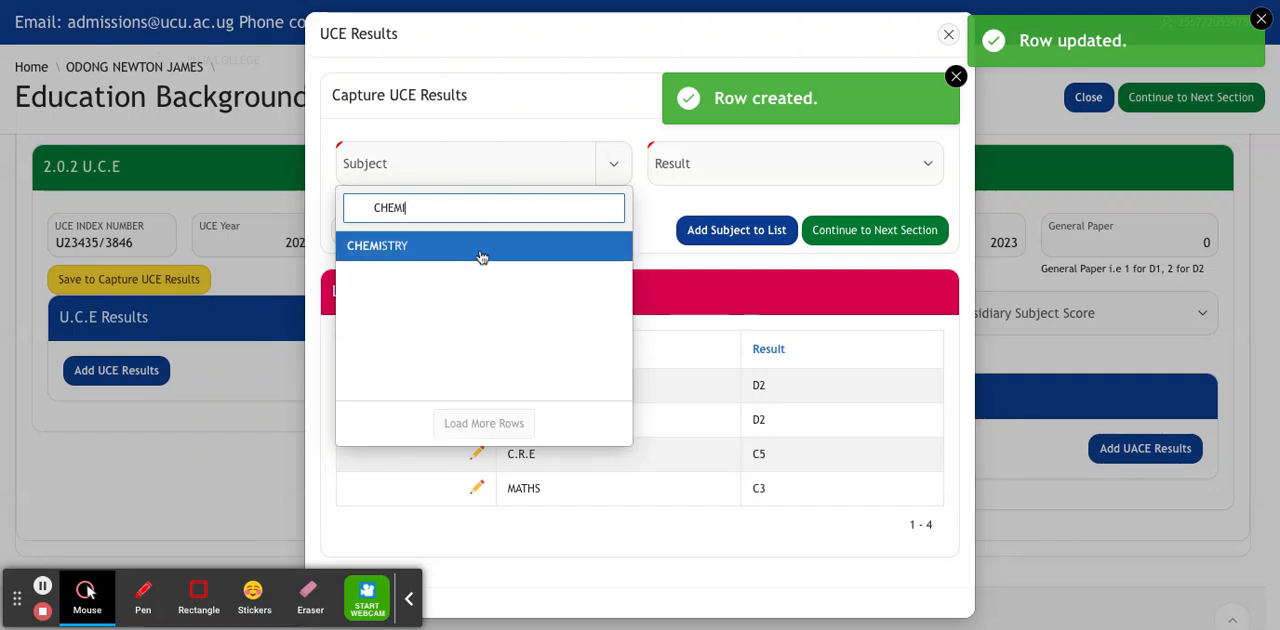
{"action": "left_click", "coordinate": [480, 243]}
{"action": "left_click", "coordinate": [694, 172]}
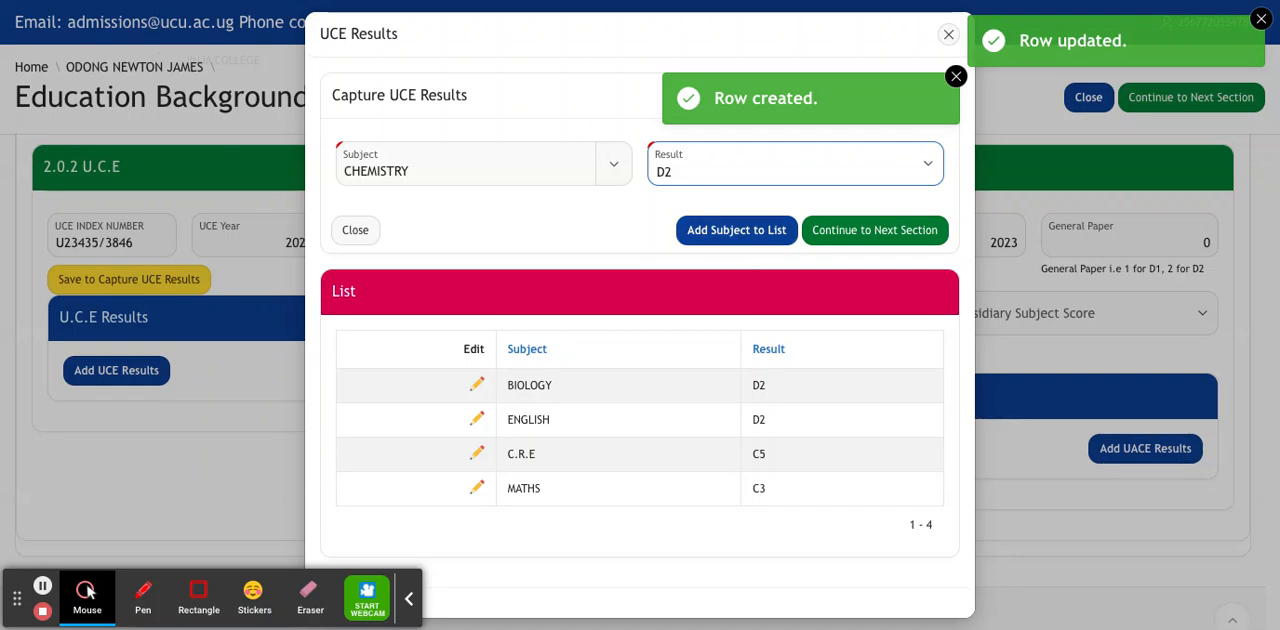
{"action": "left_click", "coordinate": [733, 236]}
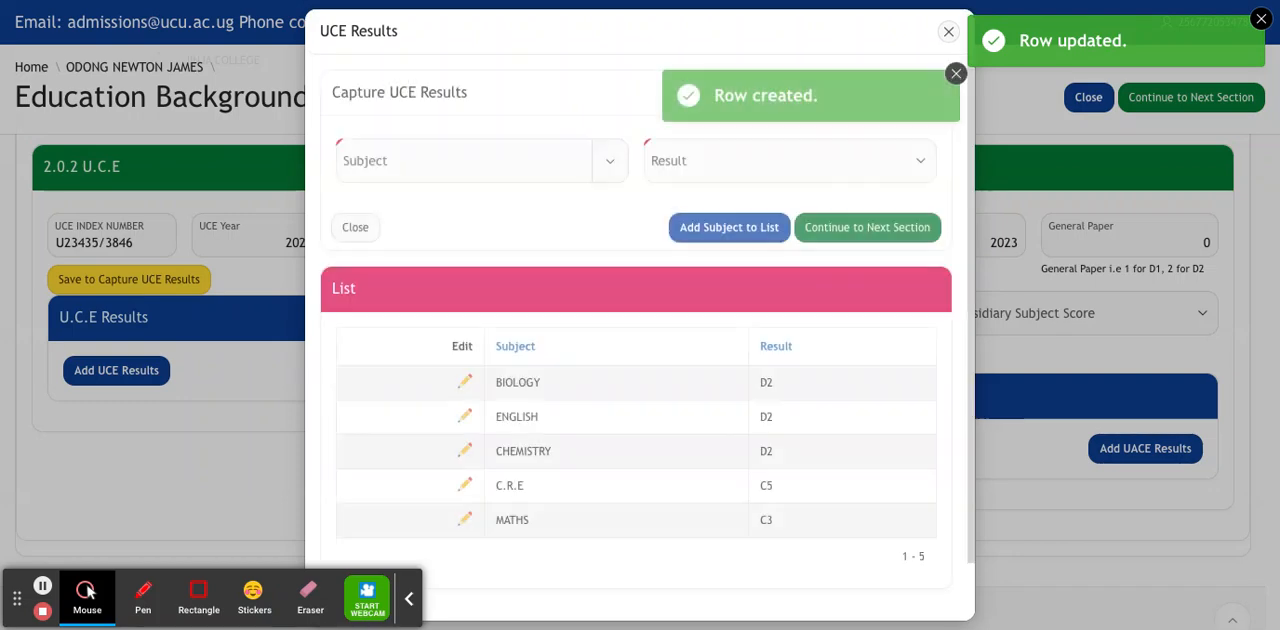
Add PHYSICS with result C5 to the list of UCE results.
{"action": "left_click", "coordinate": [493, 167]}
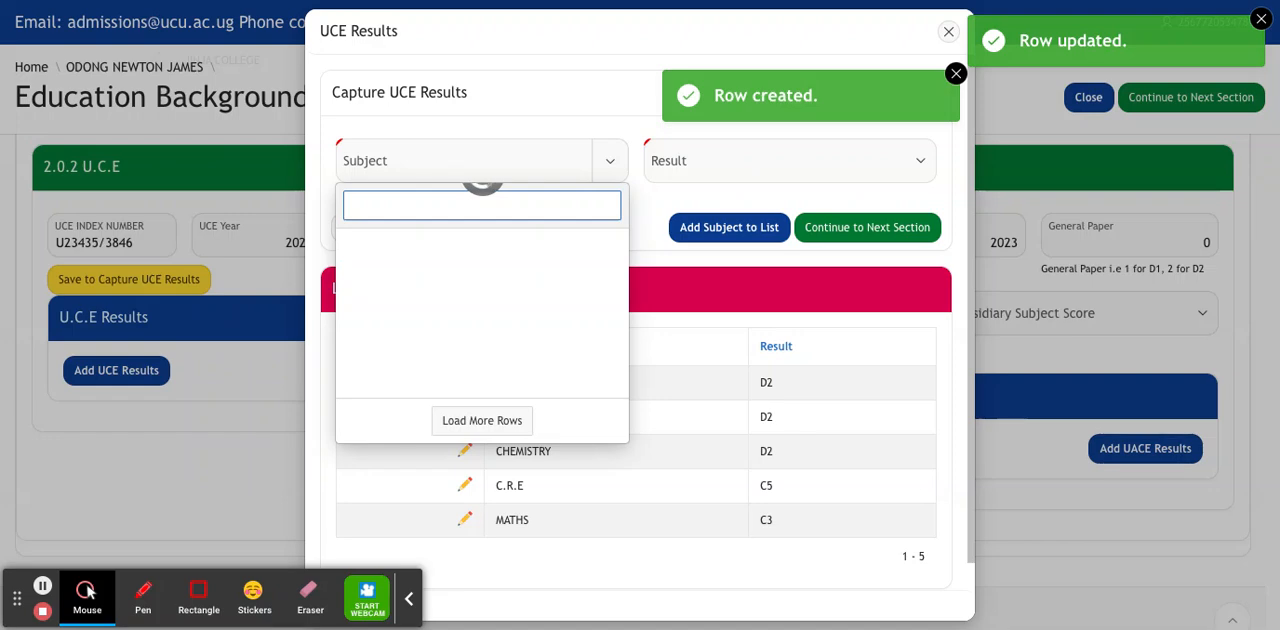
{"action": "type", "text": "PHY"}
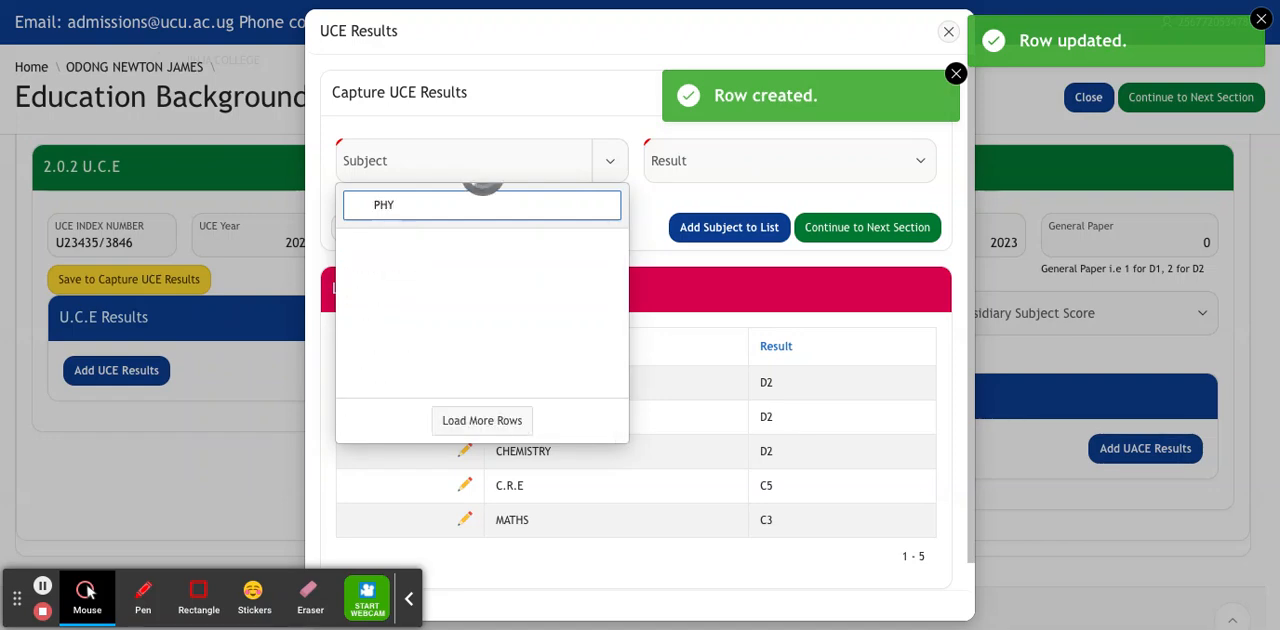
{"action": "left_click", "coordinate": [459, 272]}
{"action": "left_click", "coordinate": [701, 167]}
{"action": "left_click", "coordinate": [764, 238]}
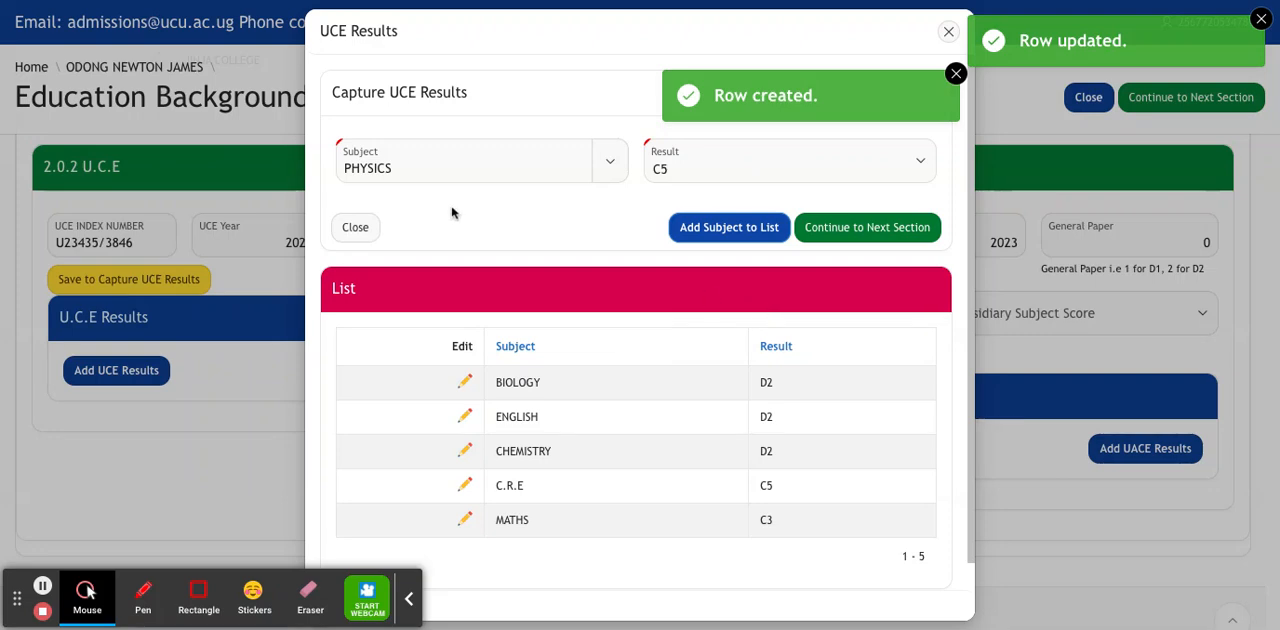
Add AGRICULTURE with result C4 to the list of UCE results.
{"action": "left_click", "coordinate": [448, 159]}
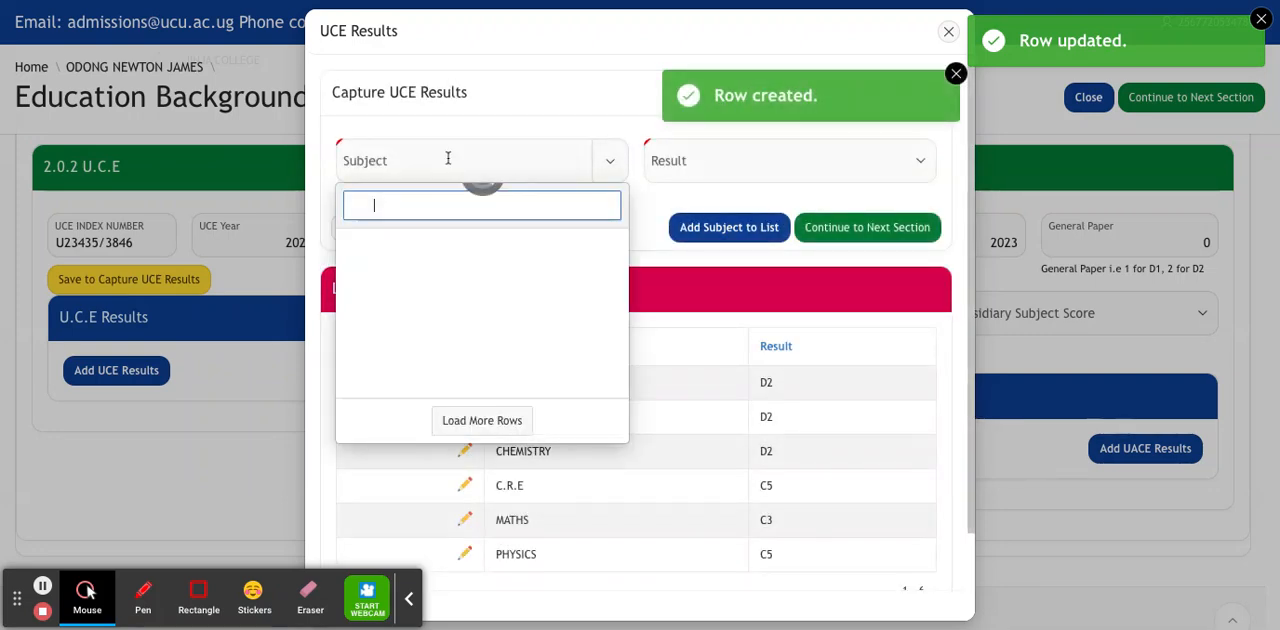
{"action": "type", "text": "AGRIC"}
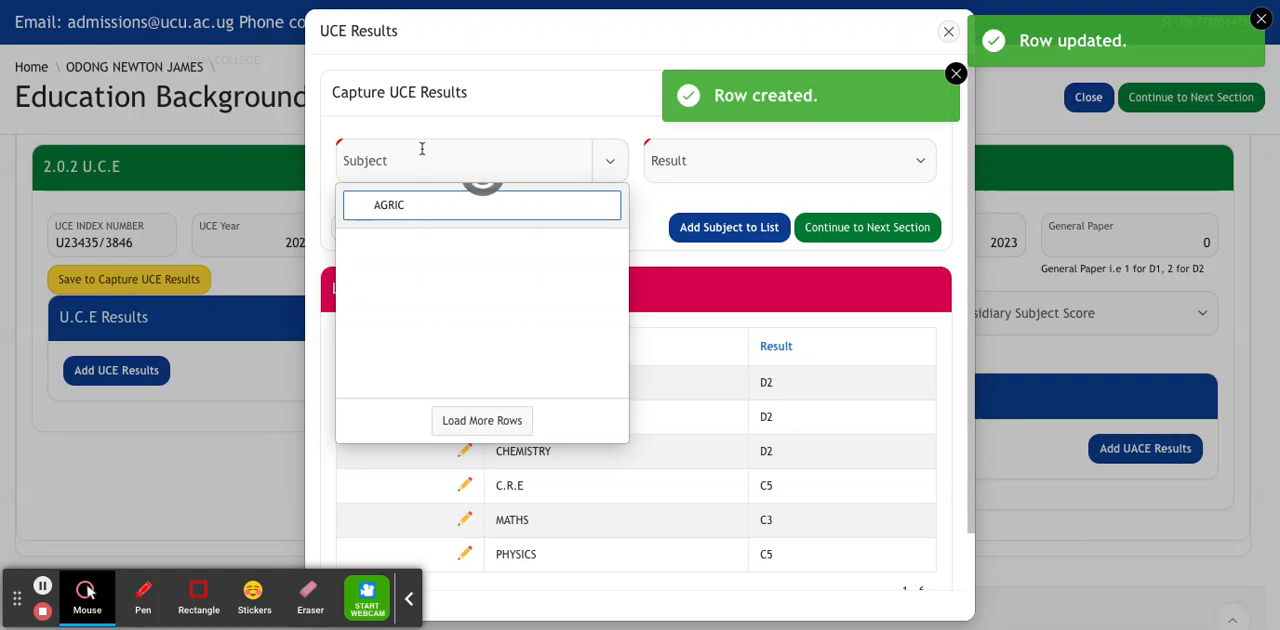
{"action": "left_click", "coordinate": [426, 245]}
{"action": "left_click", "coordinate": [780, 179]}
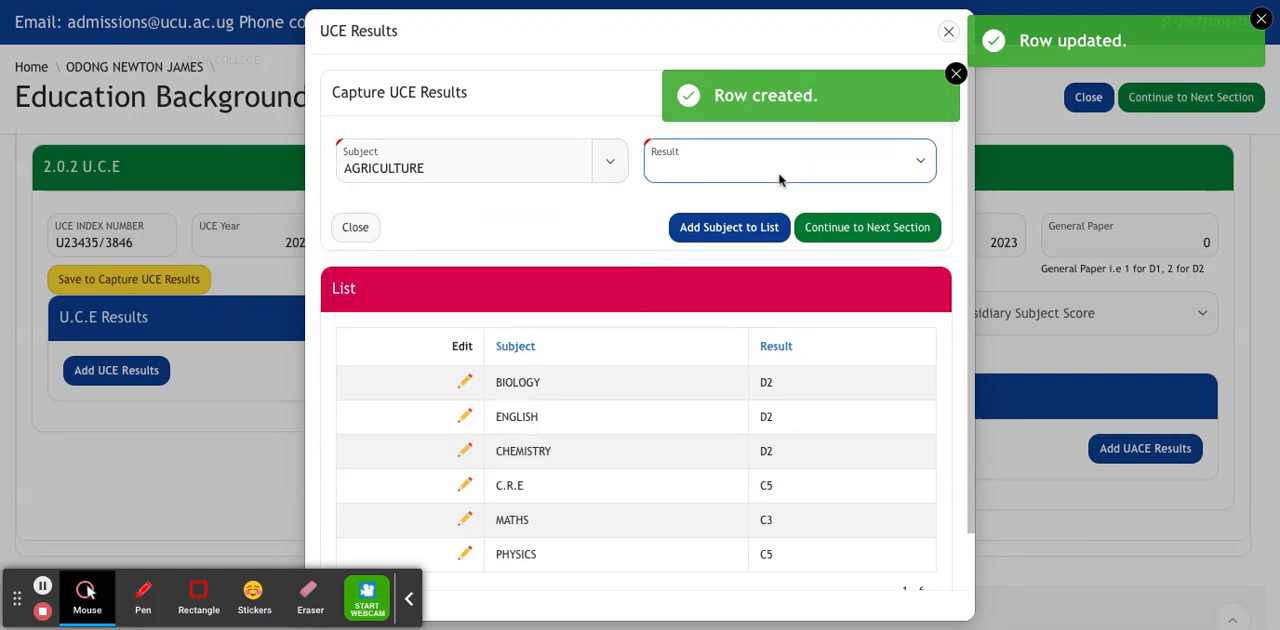
{"action": "type", "text": "C4"}
{"action": "key", "text": "Return"}
{"action": "left_click", "coordinate": [701, 238]}
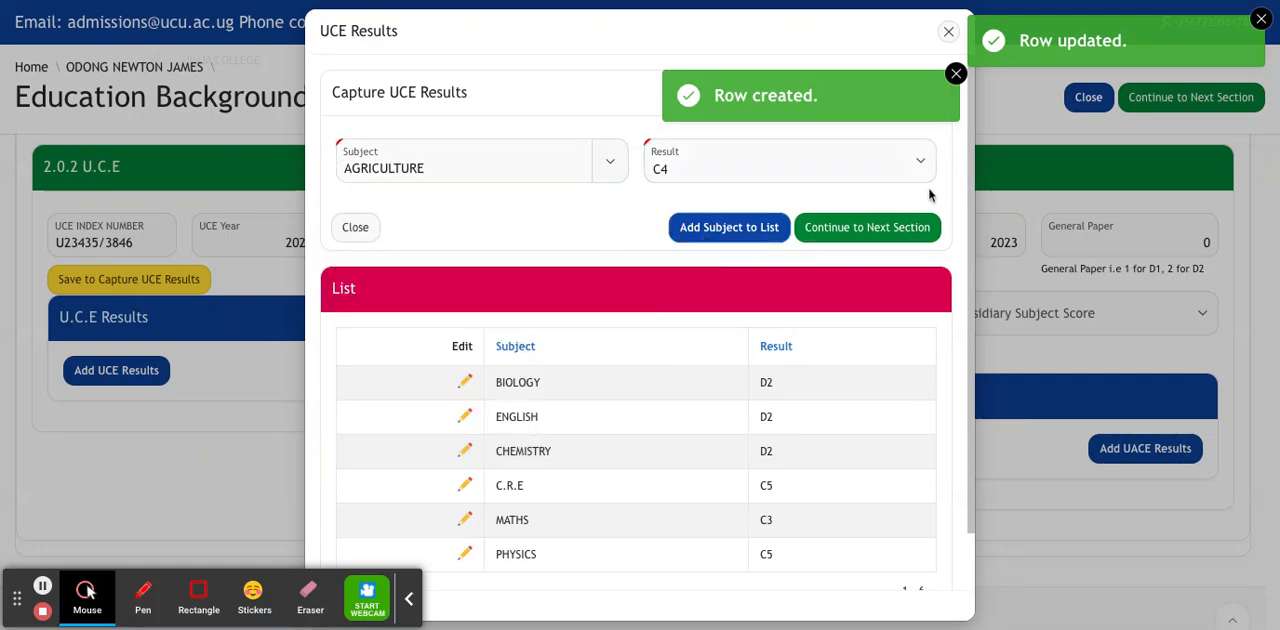
Add GEOGRAPHY with result D2 to the list of UCE results.
{"action": "left_click_drag", "start_coordinate": [967, 240], "coordinate": [980, 400]}
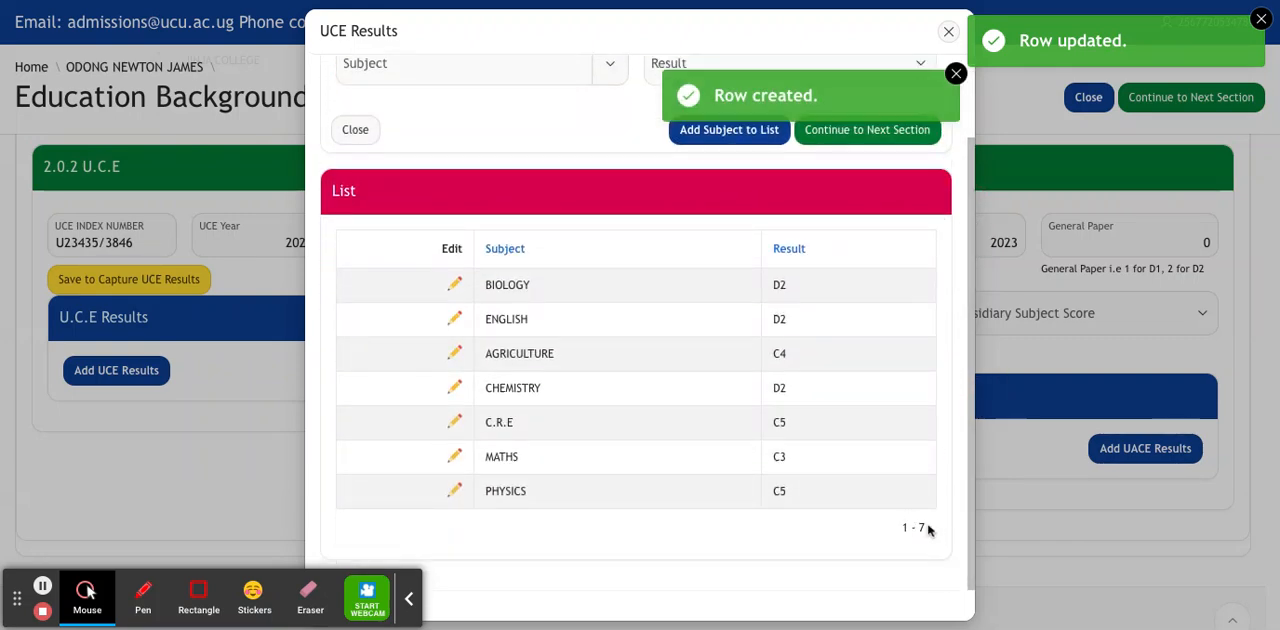
{"action": "left_click", "coordinate": [452, 70]}
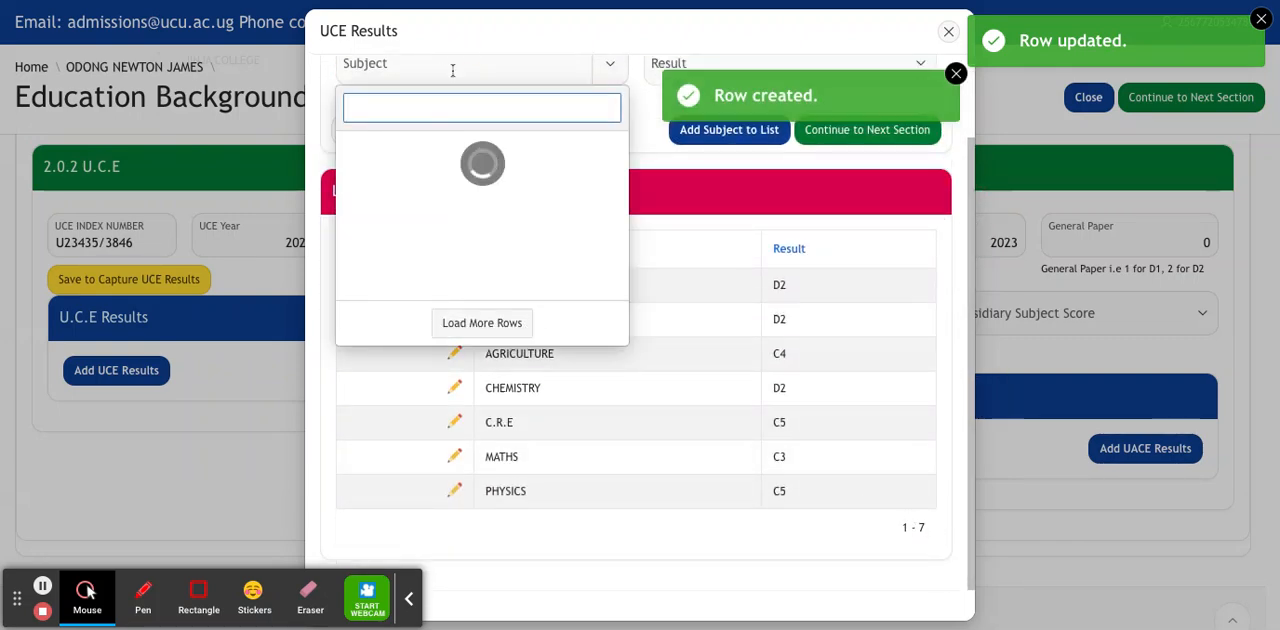
{"action": "left_click_drag", "start_coordinate": [622, 158], "coordinate": [622, 322]}
{"action": "left_click", "coordinate": [457, 106]}
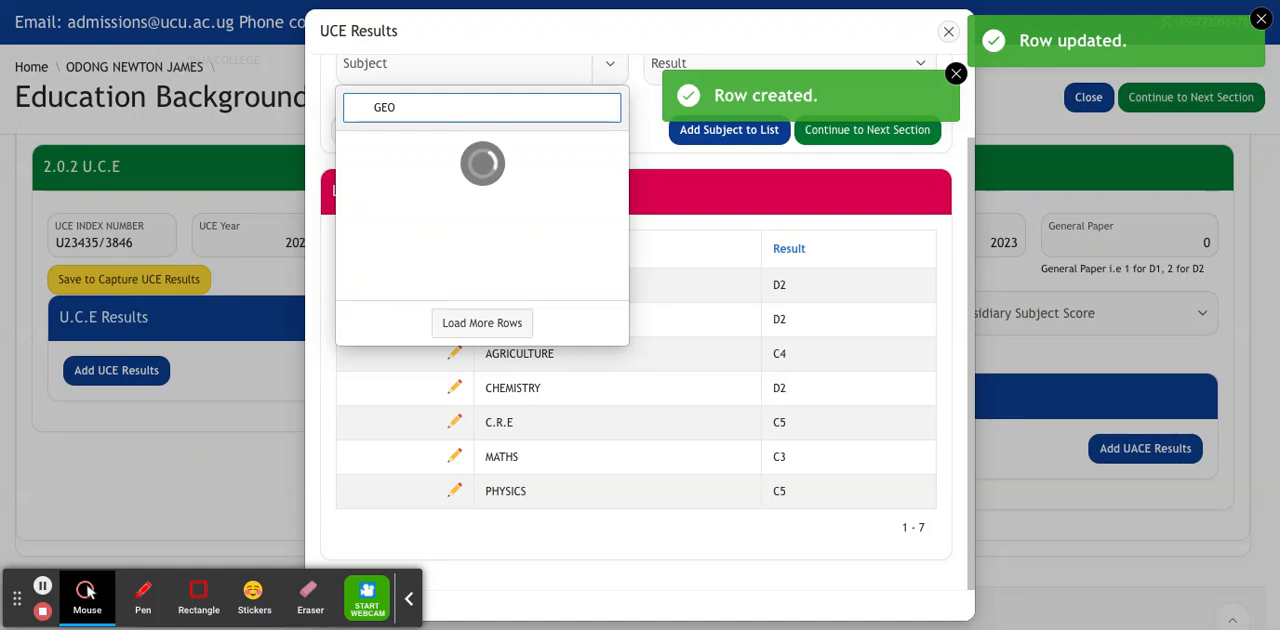
{"action": "left_click", "coordinate": [449, 163]}
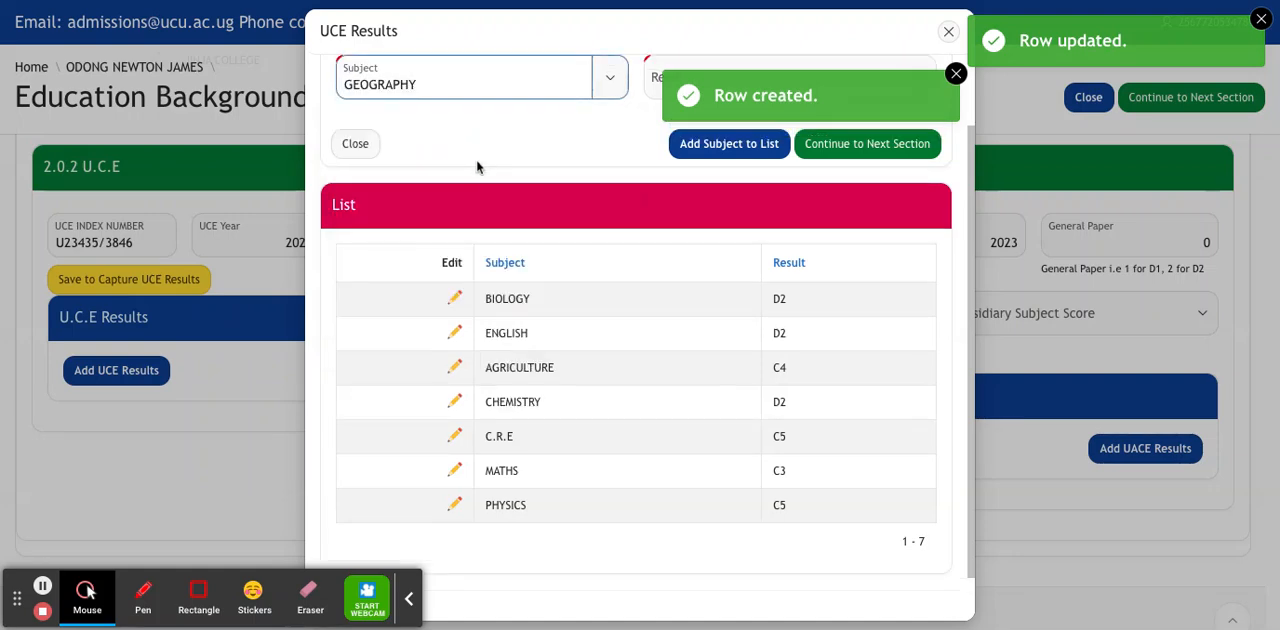
{"action": "left_click", "coordinate": [648, 82]}
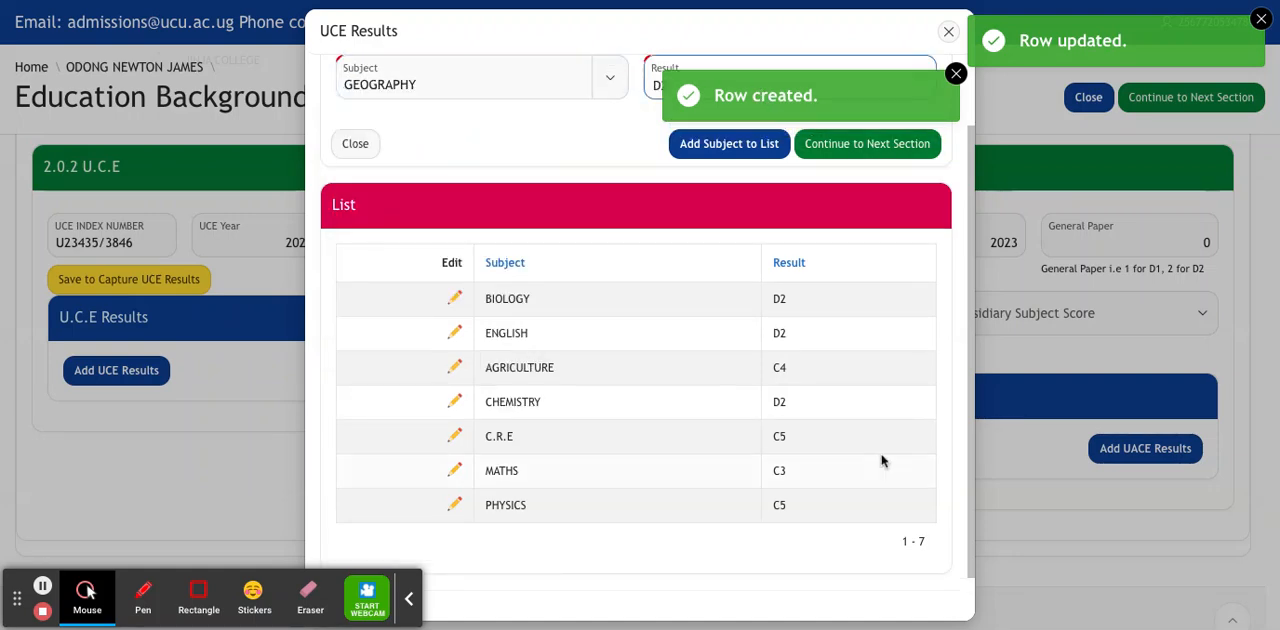
{"action": "left_click", "coordinate": [741, 160]}
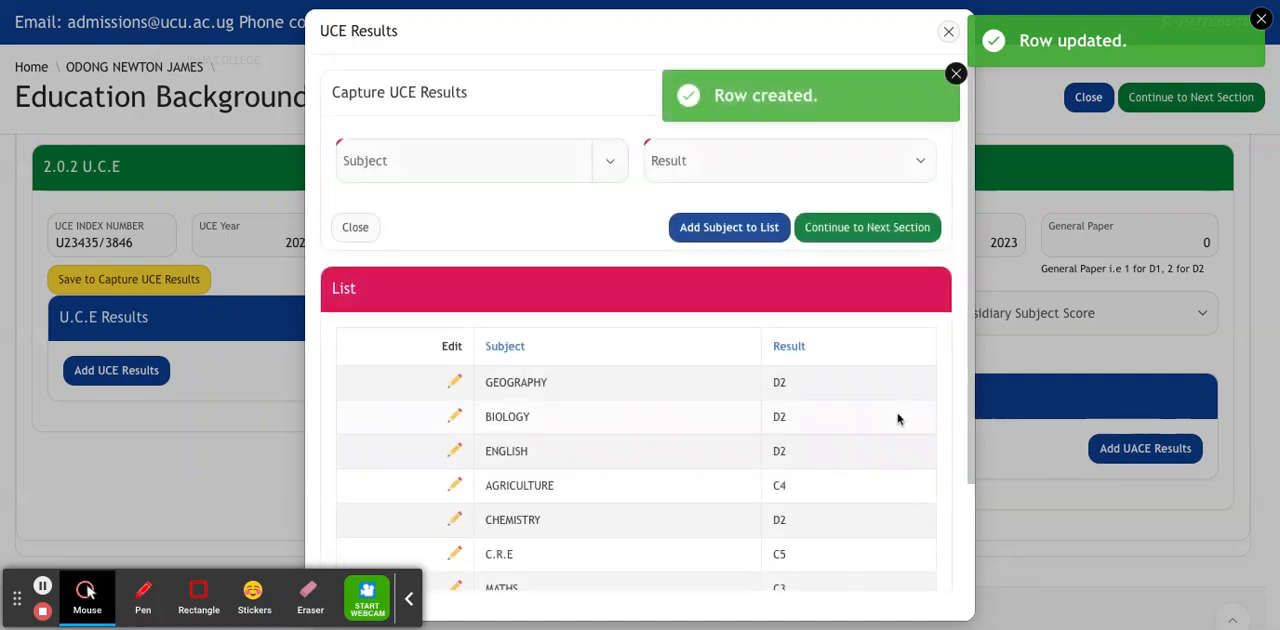
Add ENTREPRENEURSHIP with result C5 to the list of UCE results.
{"action": "left_click", "coordinate": [555, 165]}
{"action": "left_click_drag", "start_coordinate": [624, 246], "coordinate": [626, 302]}
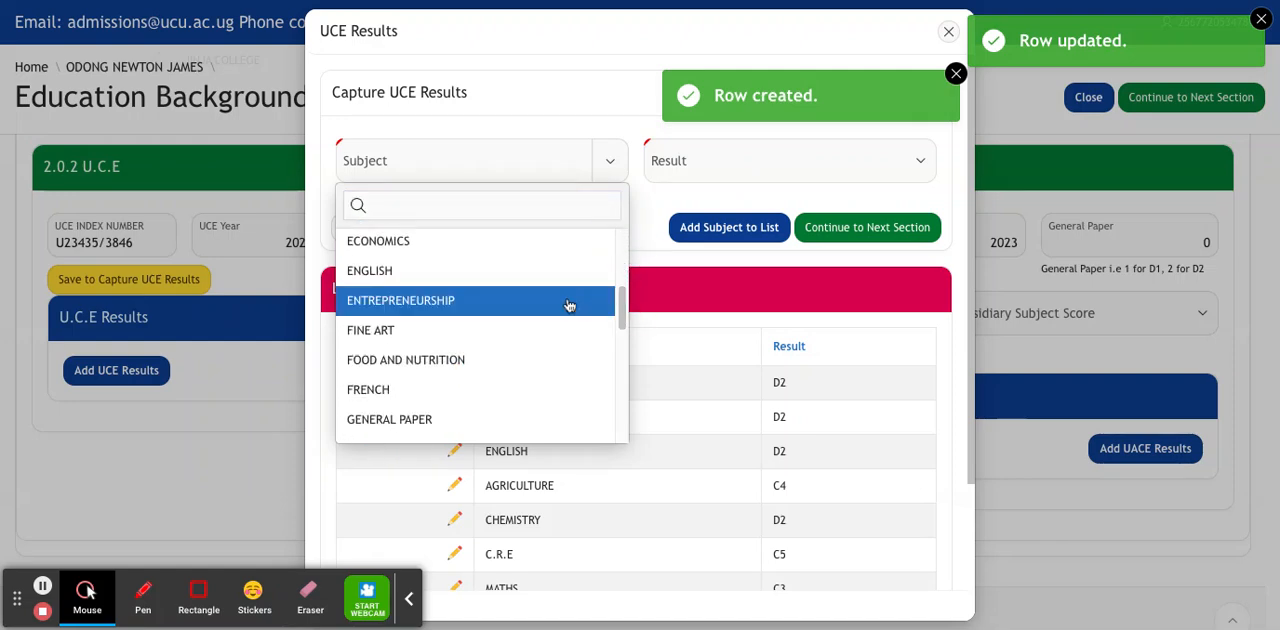
{"action": "left_click", "coordinate": [500, 300]}
{"action": "left_click", "coordinate": [734, 165]}
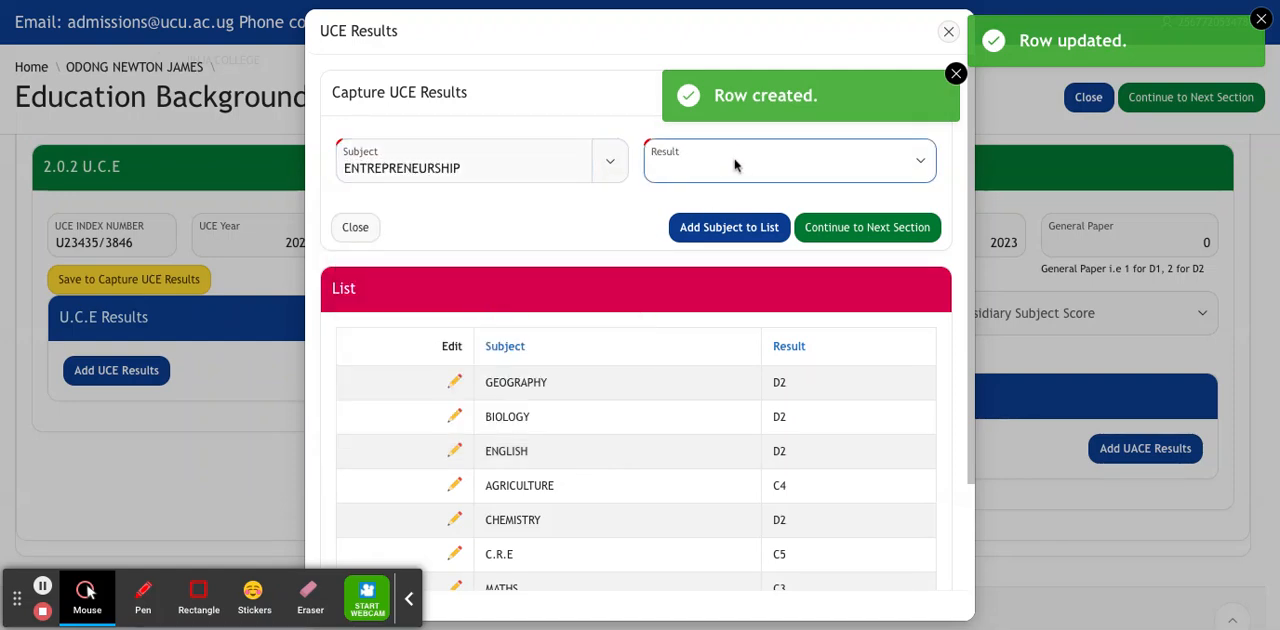
{"action": "left_click", "coordinate": [817, 250]}
{"action": "left_click", "coordinate": [782, 227]}
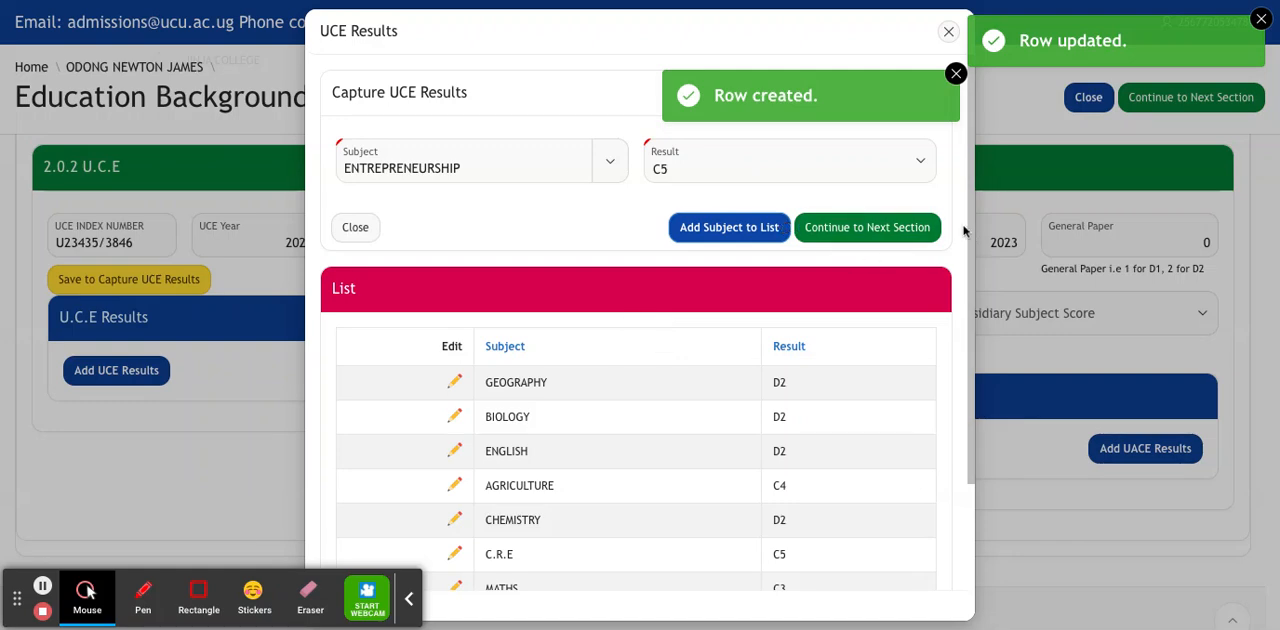
{"action": "left_click", "coordinate": [756, 230]}
Add COMMERCE with result C3 to the list of UCE results.
{"action": "mouse_move", "coordinate": [970, 218]}
{"action": "left_mouse_down"}
{"action": "mouse_move", "coordinate": [976, 310]}
{"action": "mouse_move", "coordinate": [977, 184]}
{"action": "left_mouse_up"}
{"action": "left_click", "coordinate": [460, 138]}
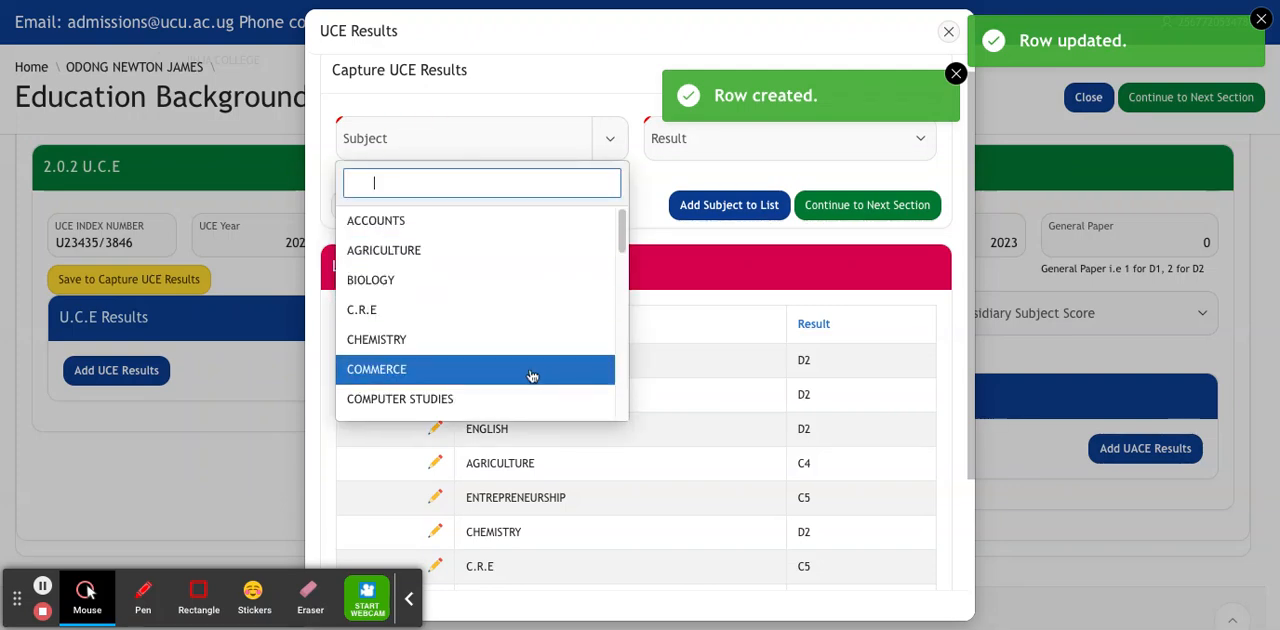
{"action": "left_click", "coordinate": [532, 375]}
{"action": "left_click", "coordinate": [717, 152]}
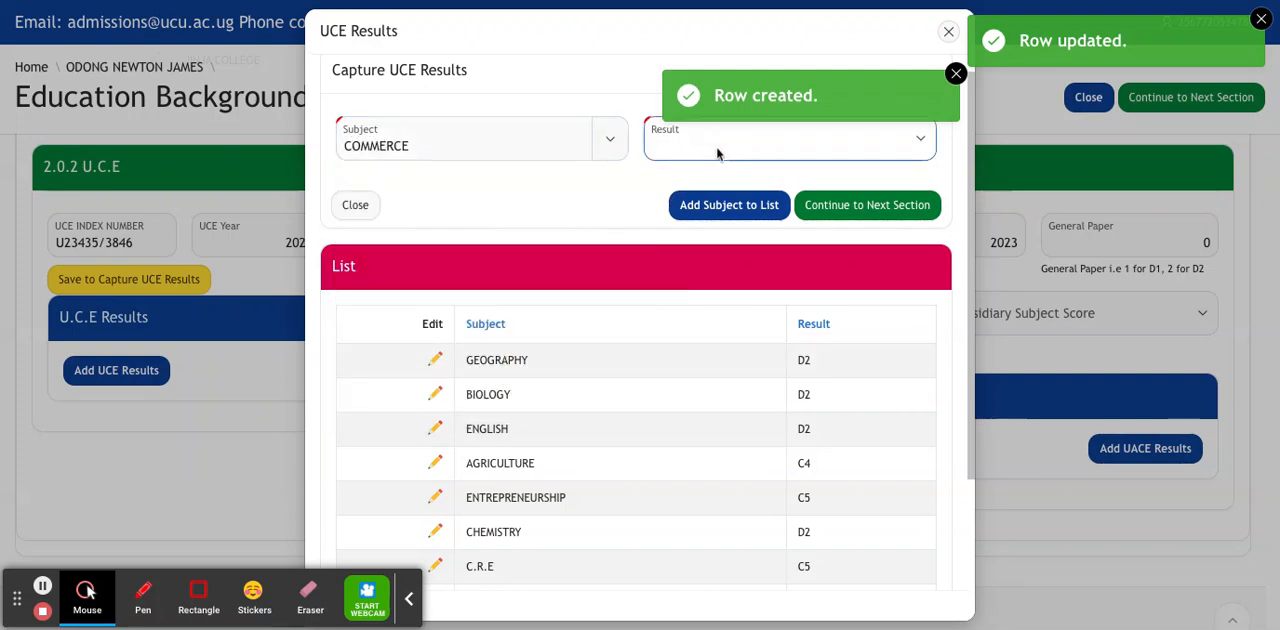
{"action": "left_click", "coordinate": [672, 222]}
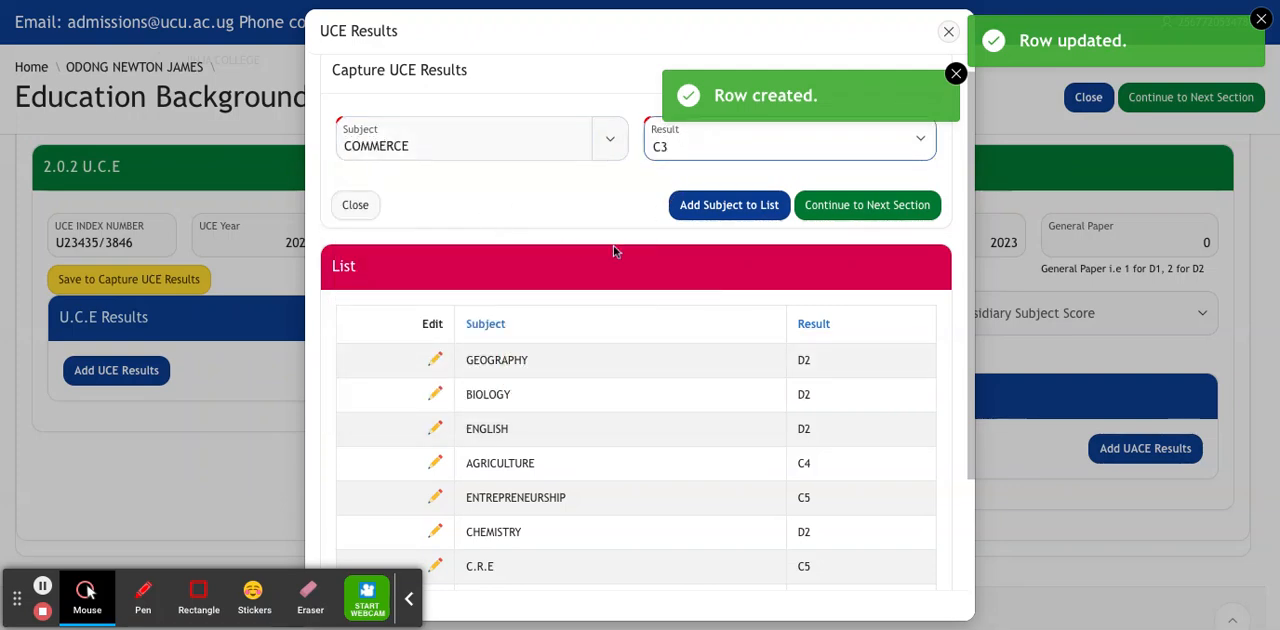
{"action": "left_click", "coordinate": [731, 209]}
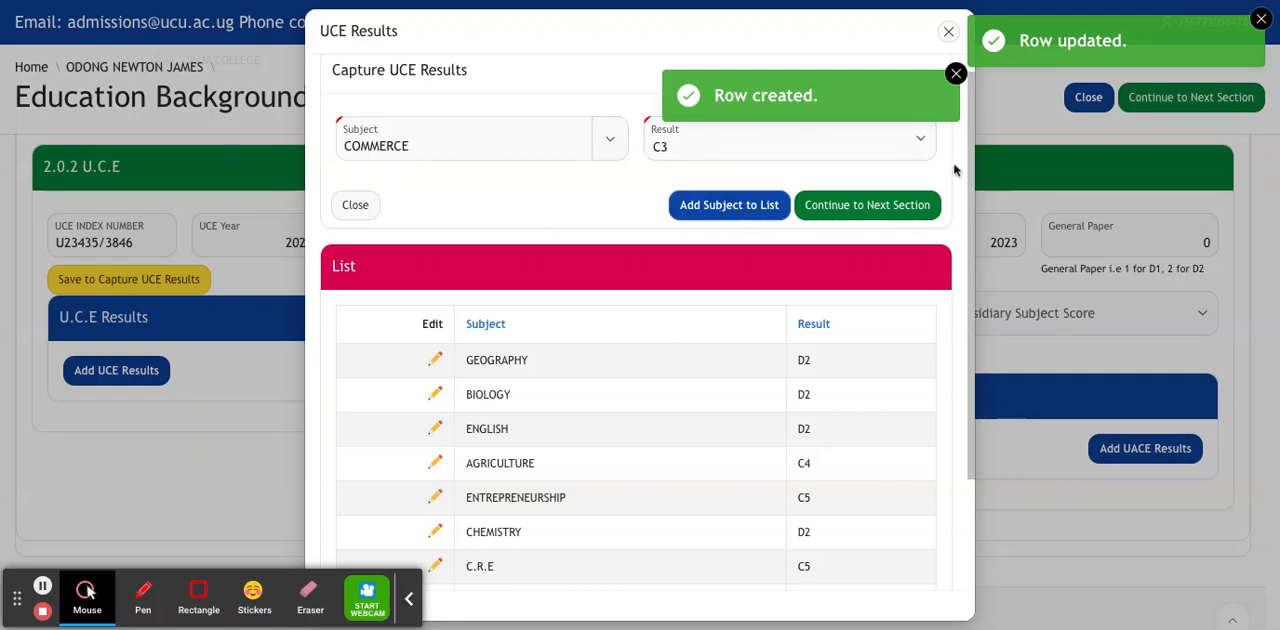
{"action": "scroll", "coordinate": [980, 388], "scroll_direction": "down", "scroll_amount": 3}
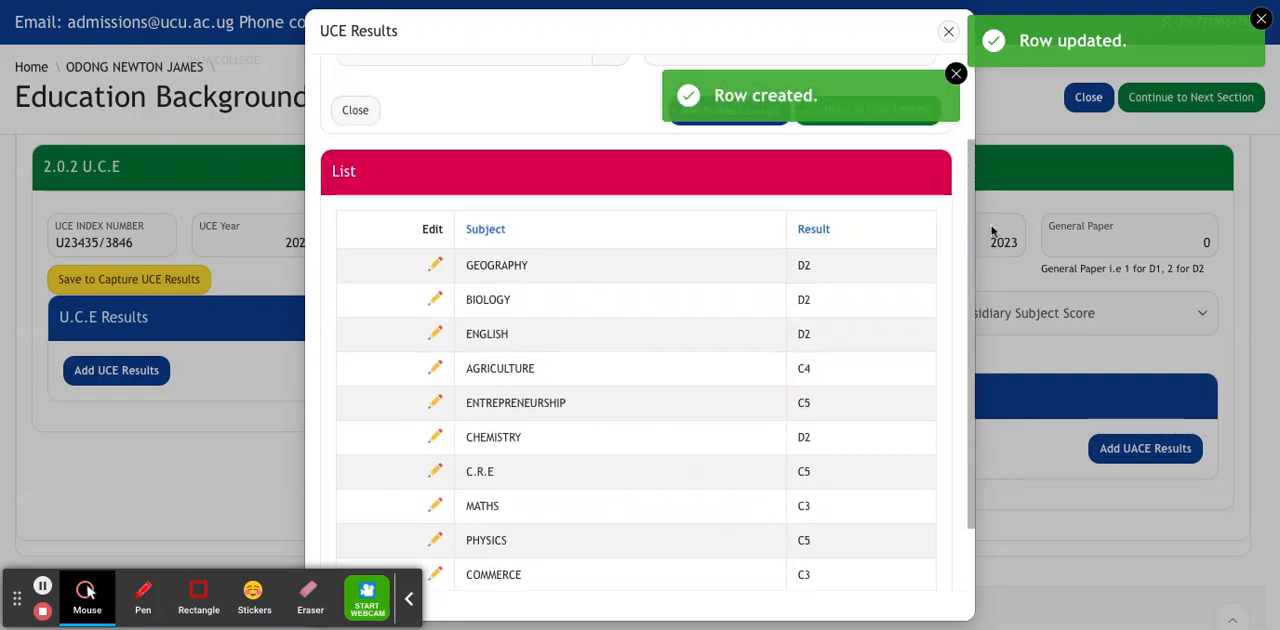
Finish capturing the UCE results and return to the results list on the Education Background page.
{"action": "scroll", "coordinate": [990, 240], "scroll_direction": "up", "scroll_amount": 3}
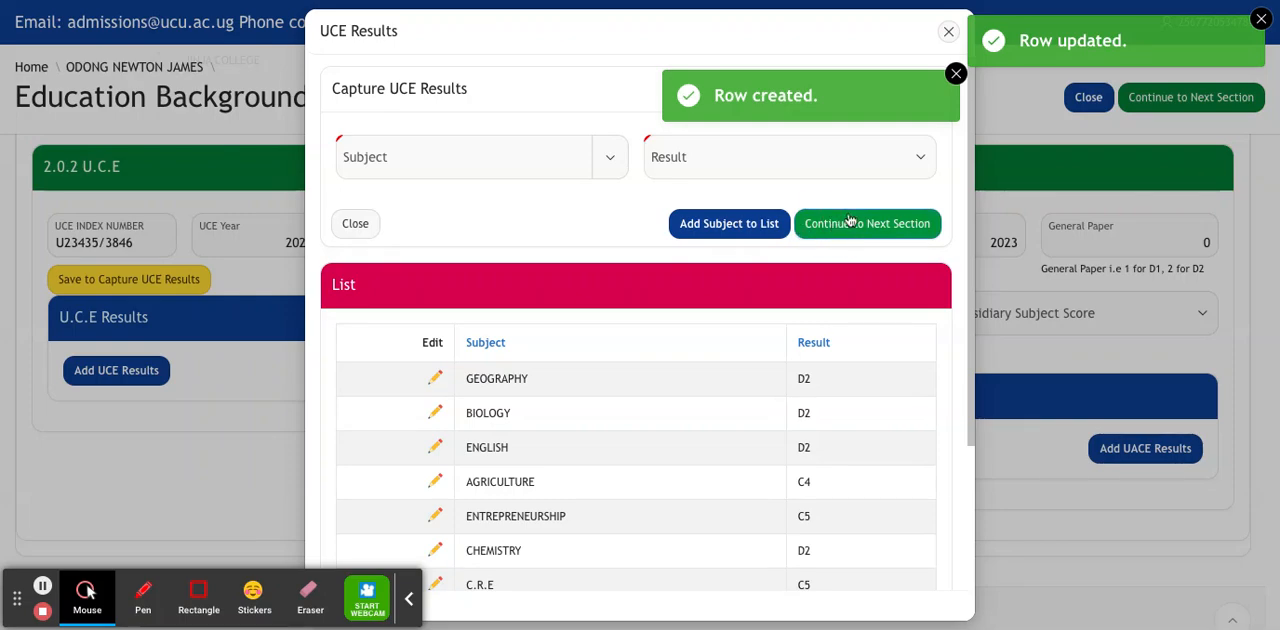
{"action": "left_click", "coordinate": [851, 217]}
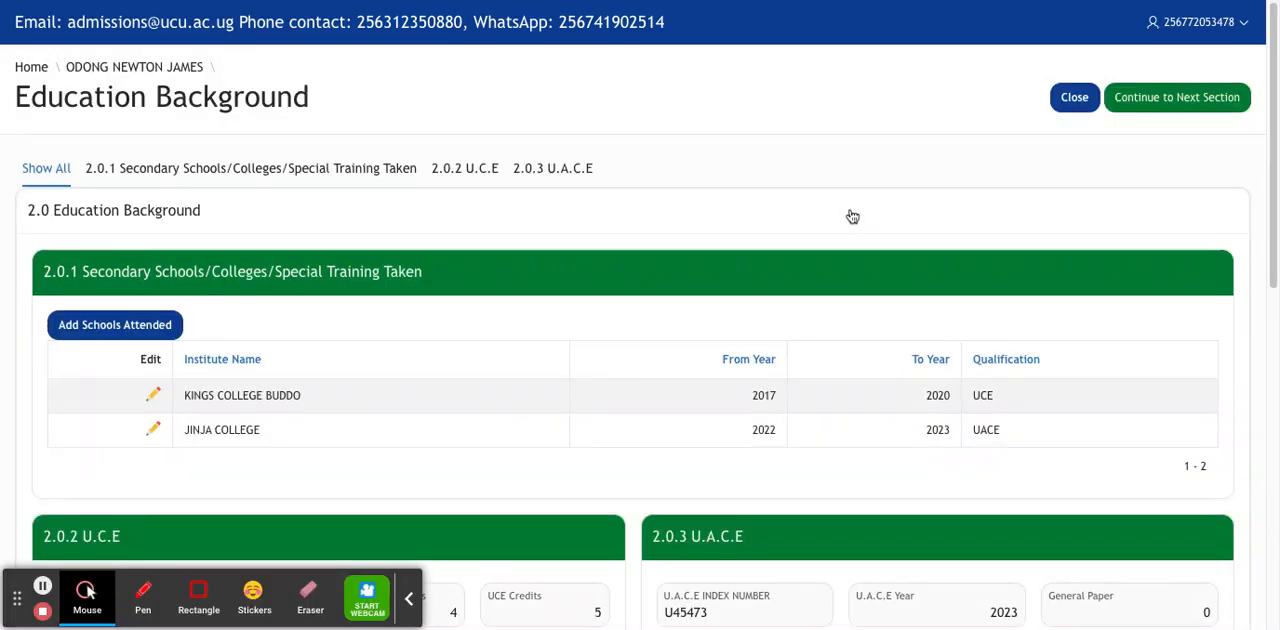
{"action": "scroll", "coordinate": [1265, 128], "scroll_direction": "down", "scroll_amount": 6}
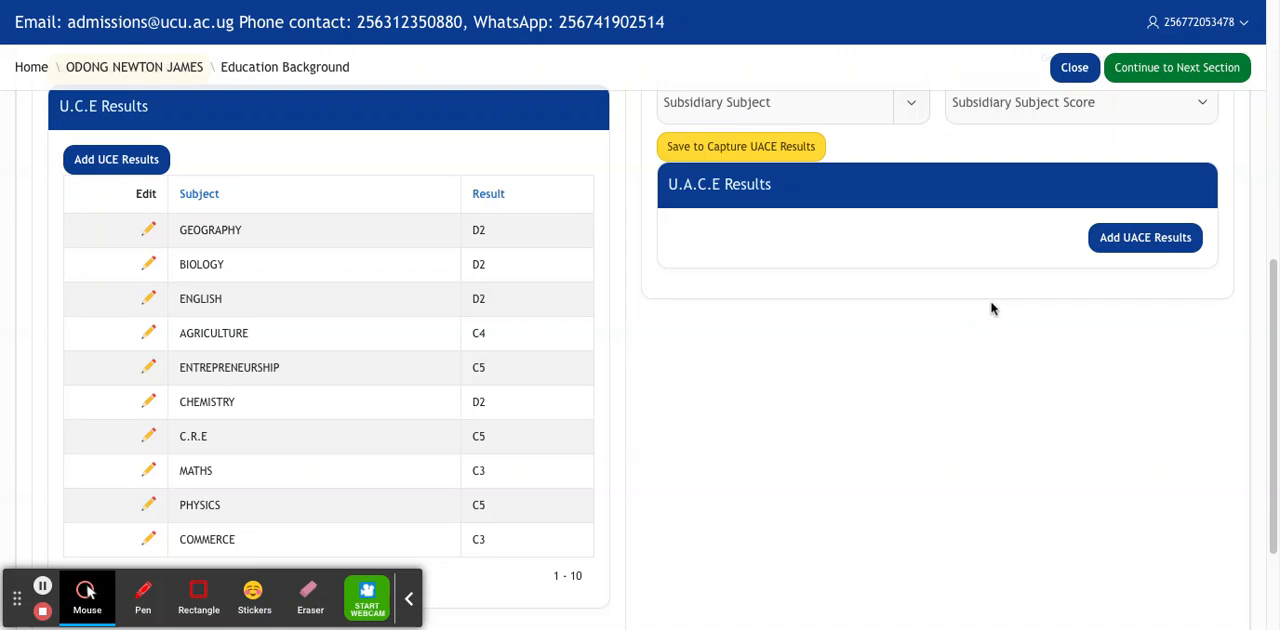
Set the U.A.C.E subsidiary subject to SUBSIDIARY ICT with score C3 and save the U.A.C.E details.
{"action": "left_click_drag", "start_coordinate": [1275, 327], "coordinate": [1272, 258]}
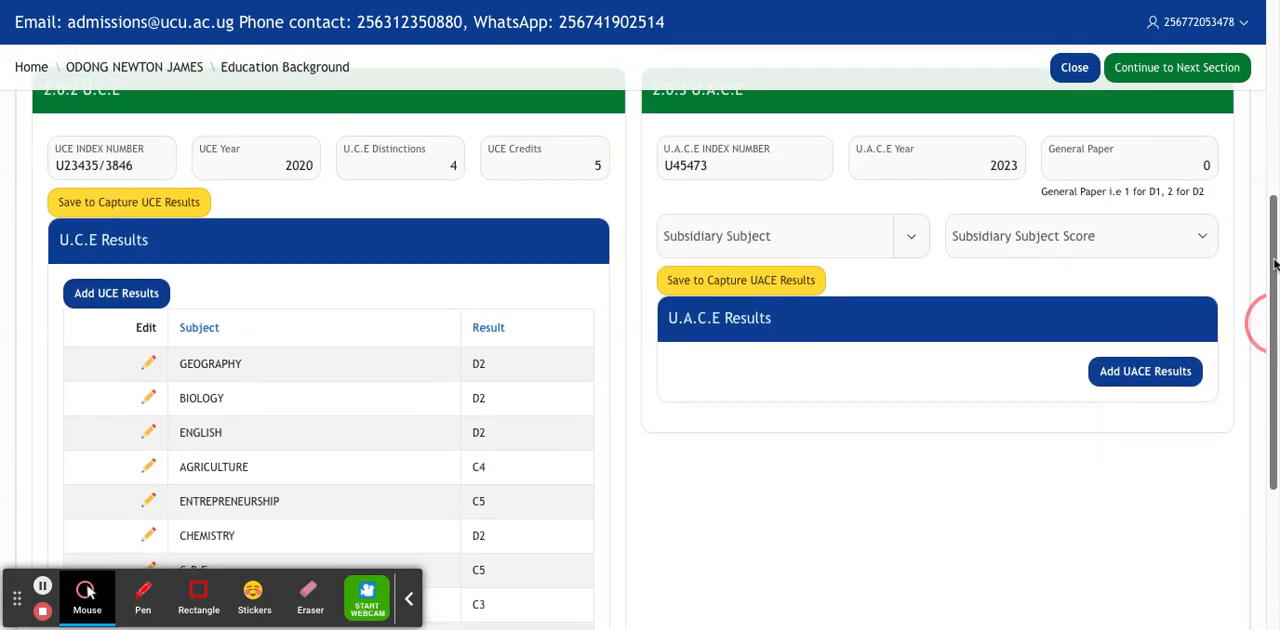
{"action": "left_click", "coordinate": [911, 245]}
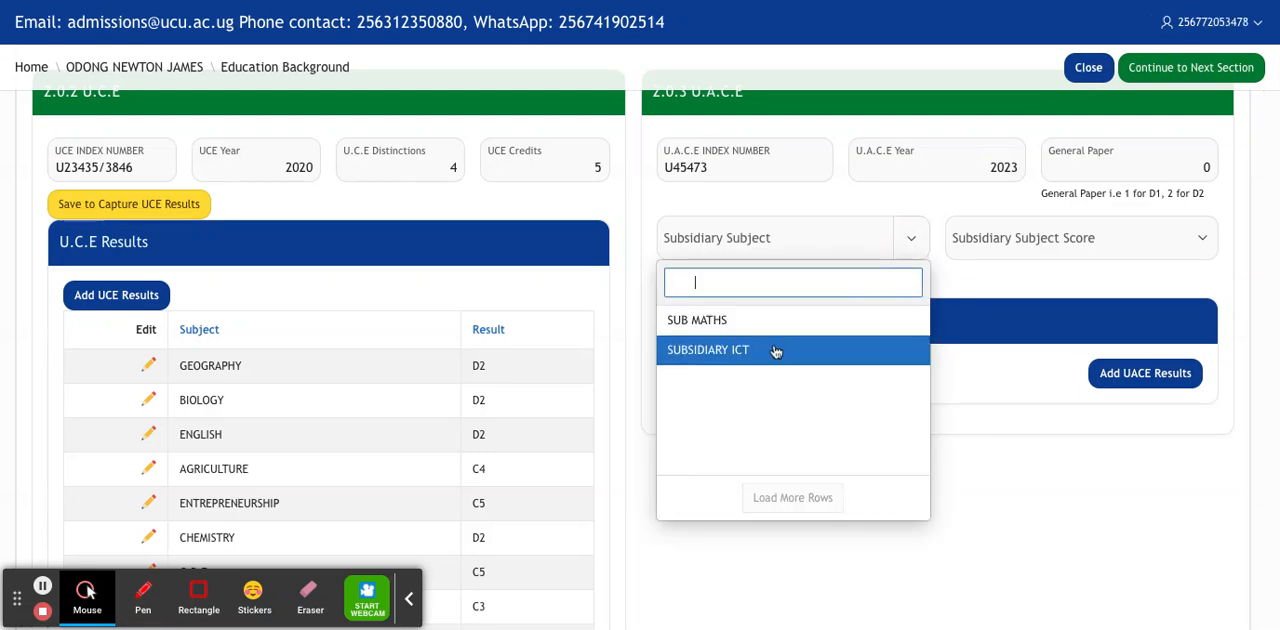
{"action": "left_click", "coordinate": [773, 352]}
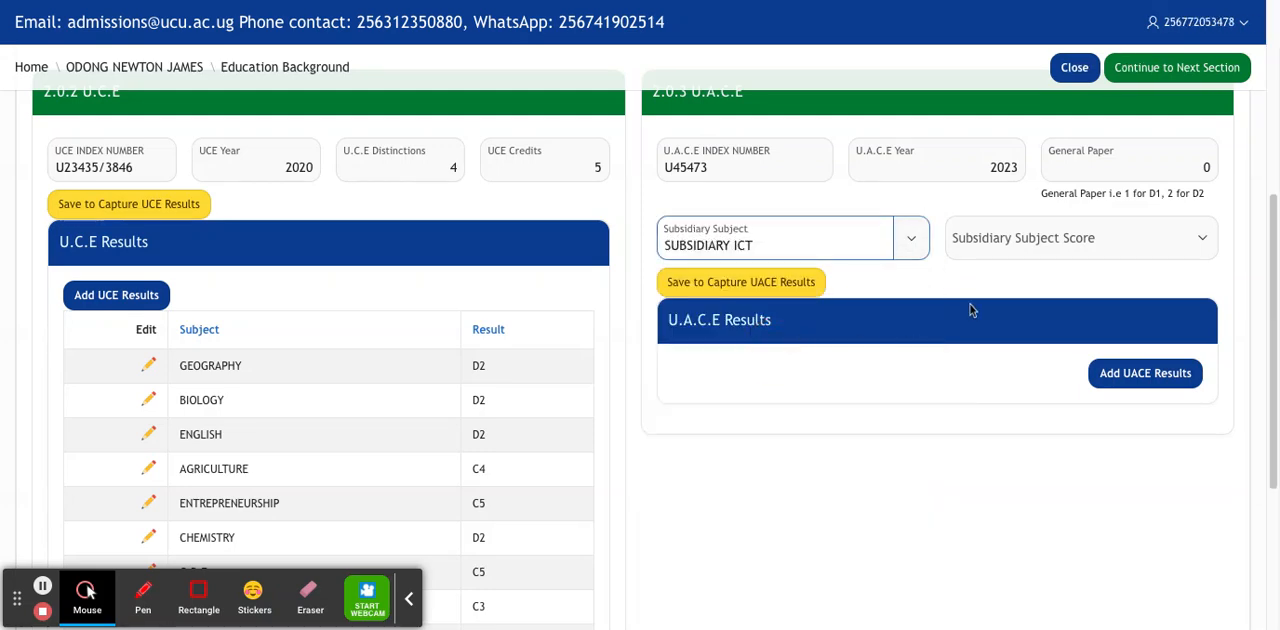
{"action": "left_click", "coordinate": [1070, 246]}
{"action": "type", "text": "C3"}
{"action": "left_click", "coordinate": [795, 283]}
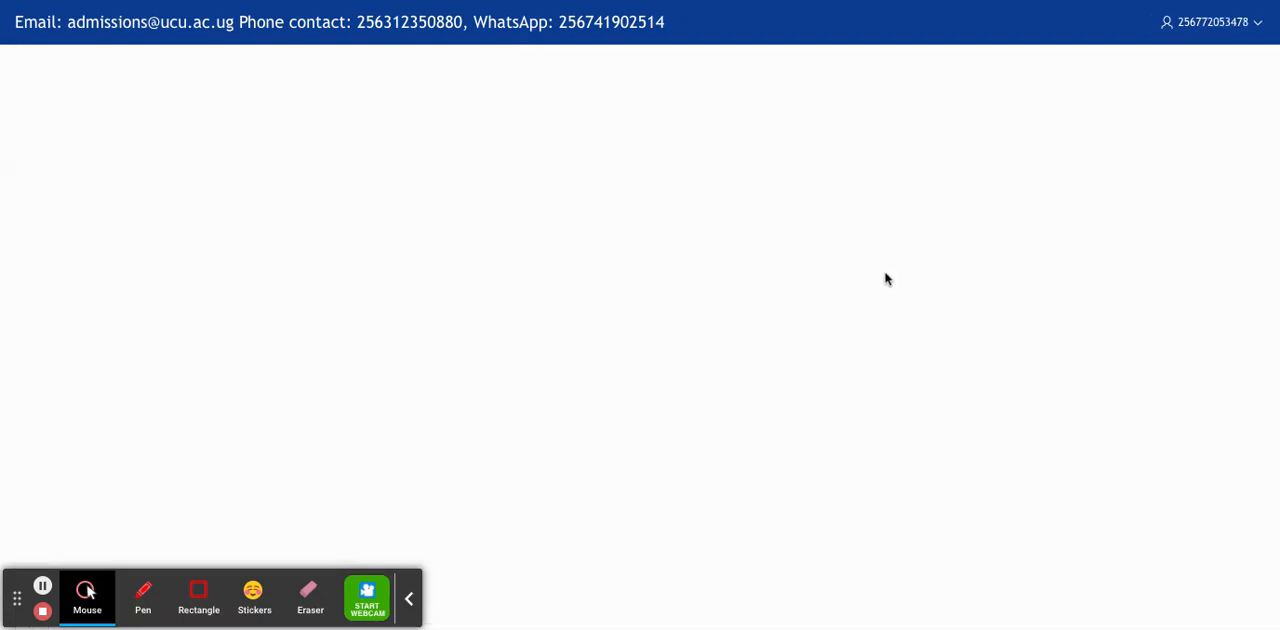
Start adding UACE results and add PHYSICS with result B to the subject list.
{"action": "left_click_drag", "start_coordinate": [1273, 160], "coordinate": [1274, 390]}
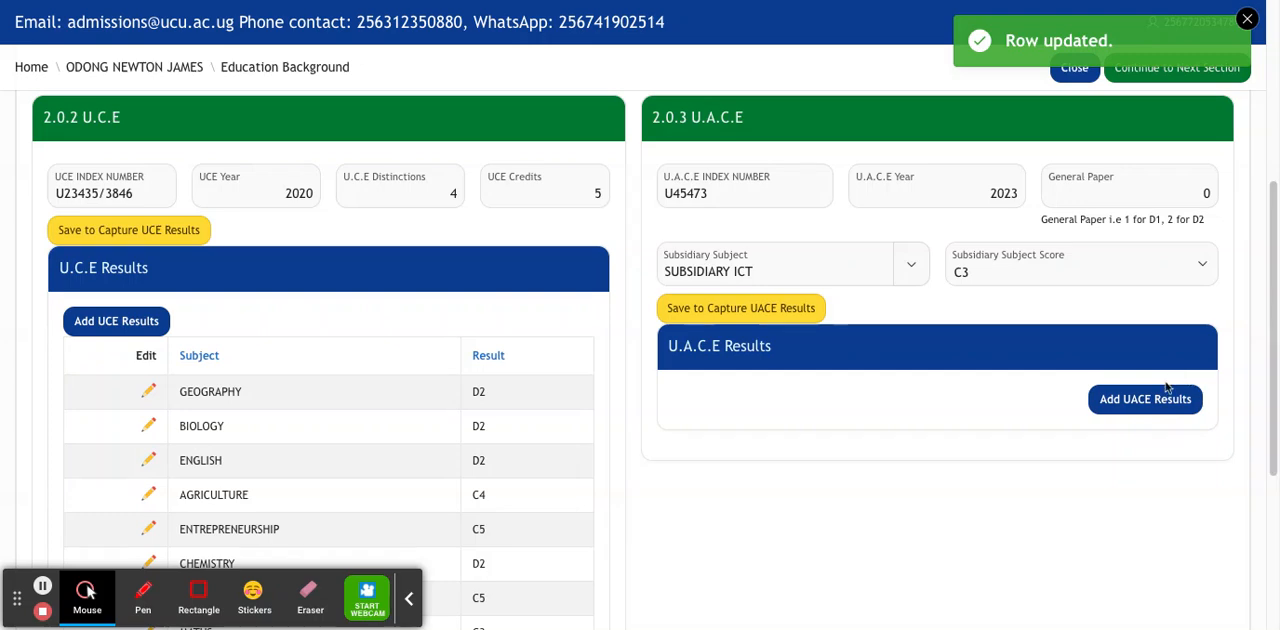
{"action": "left_click", "coordinate": [1116, 401]}
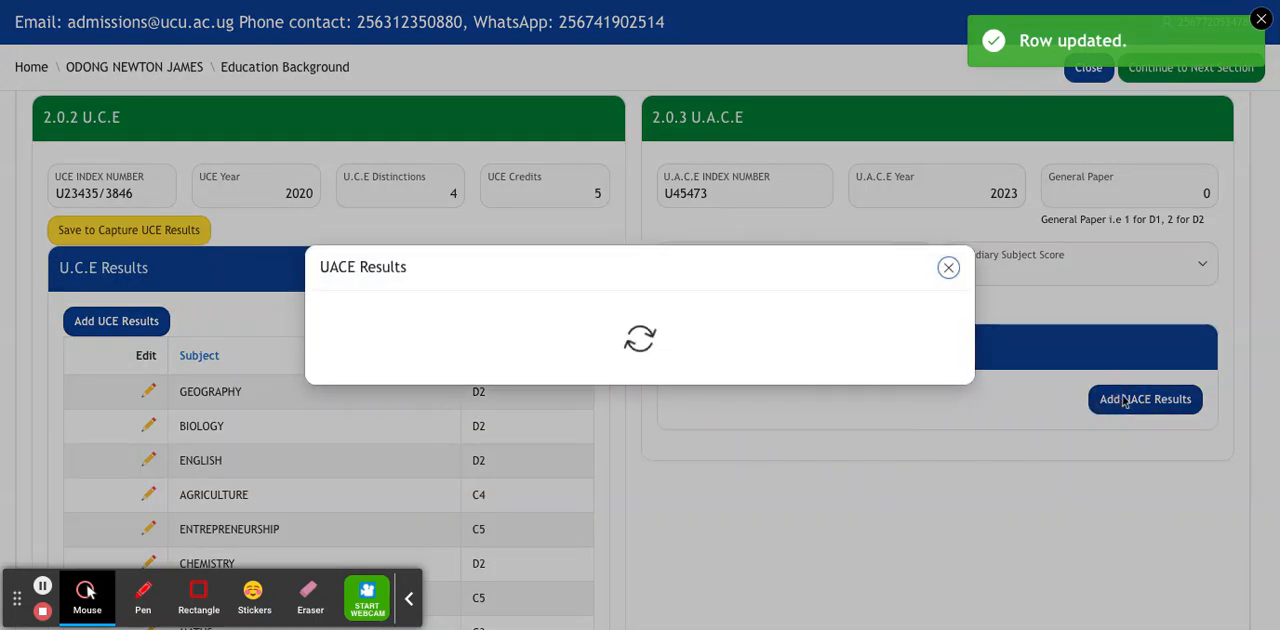
{"action": "left_click", "coordinate": [606, 275]}
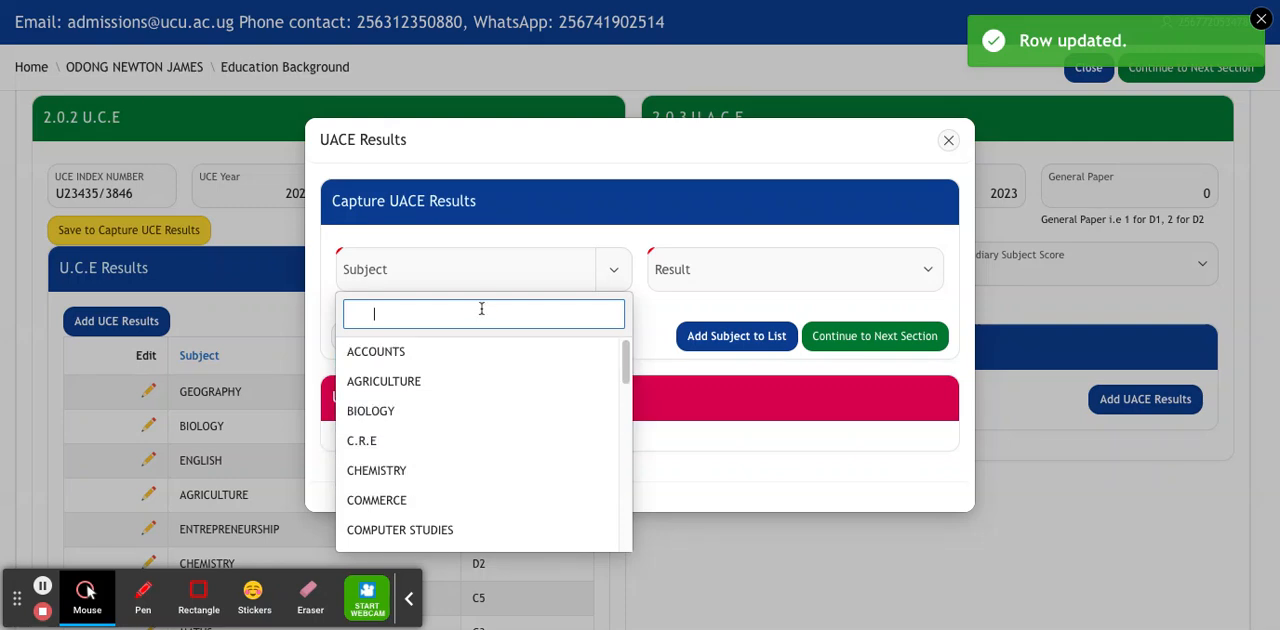
{"action": "type", "text": "HY"}
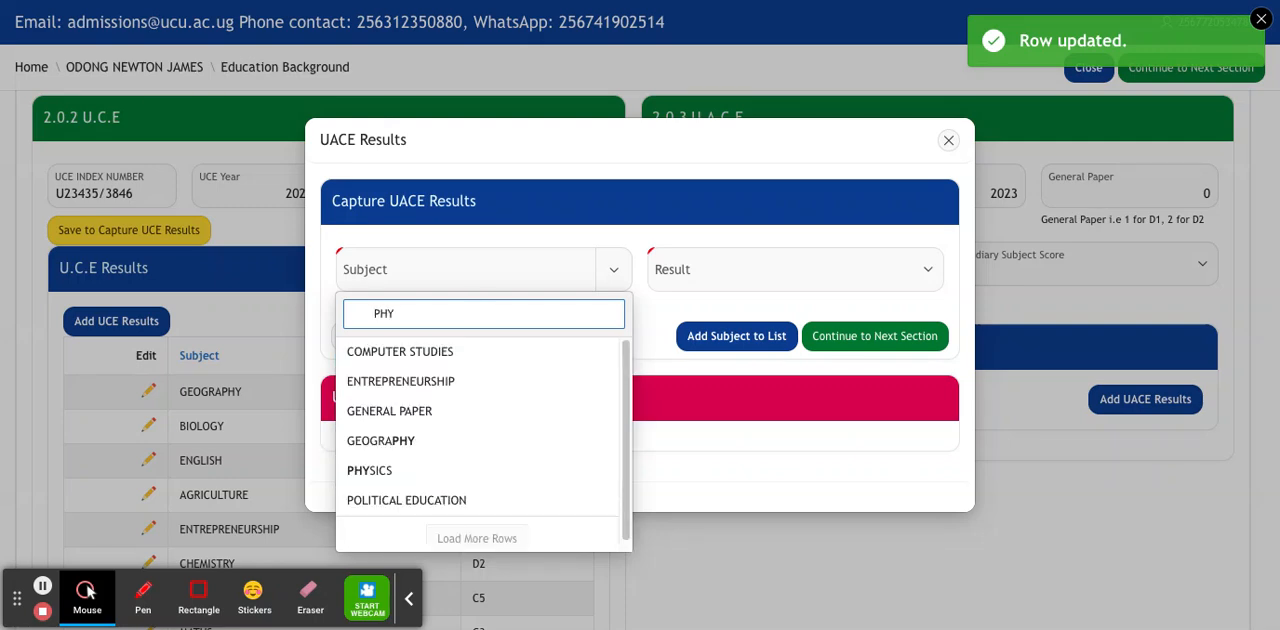
{"action": "left_click", "coordinate": [452, 470]}
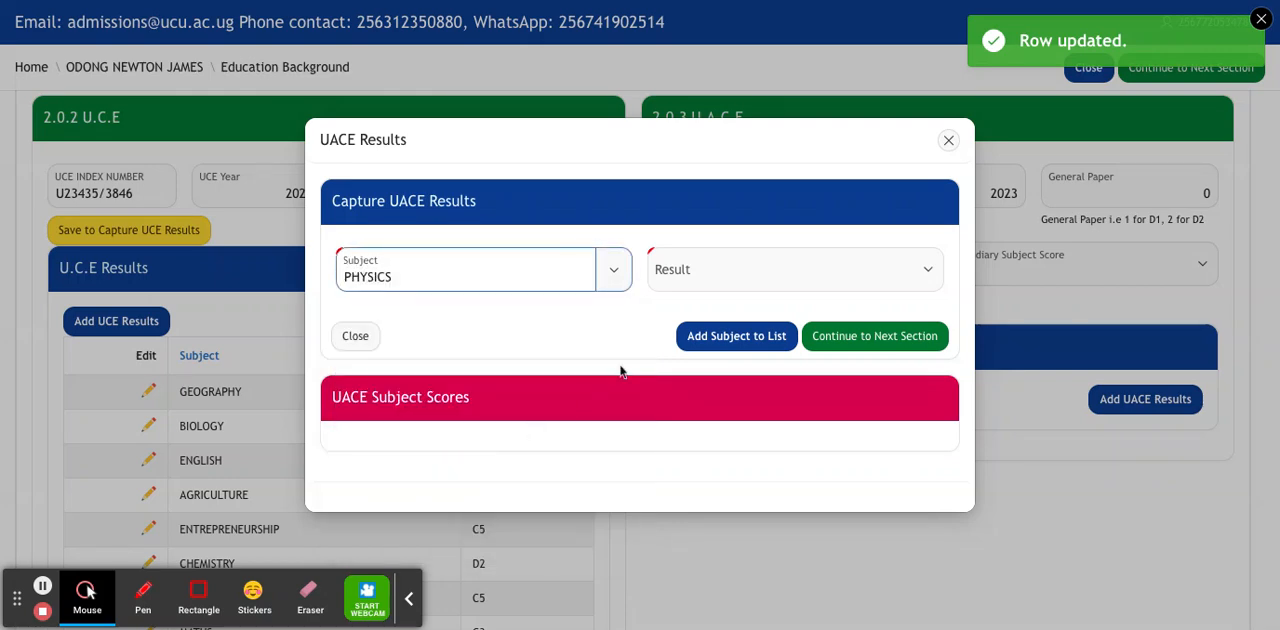
{"action": "left_click", "coordinate": [741, 263]}
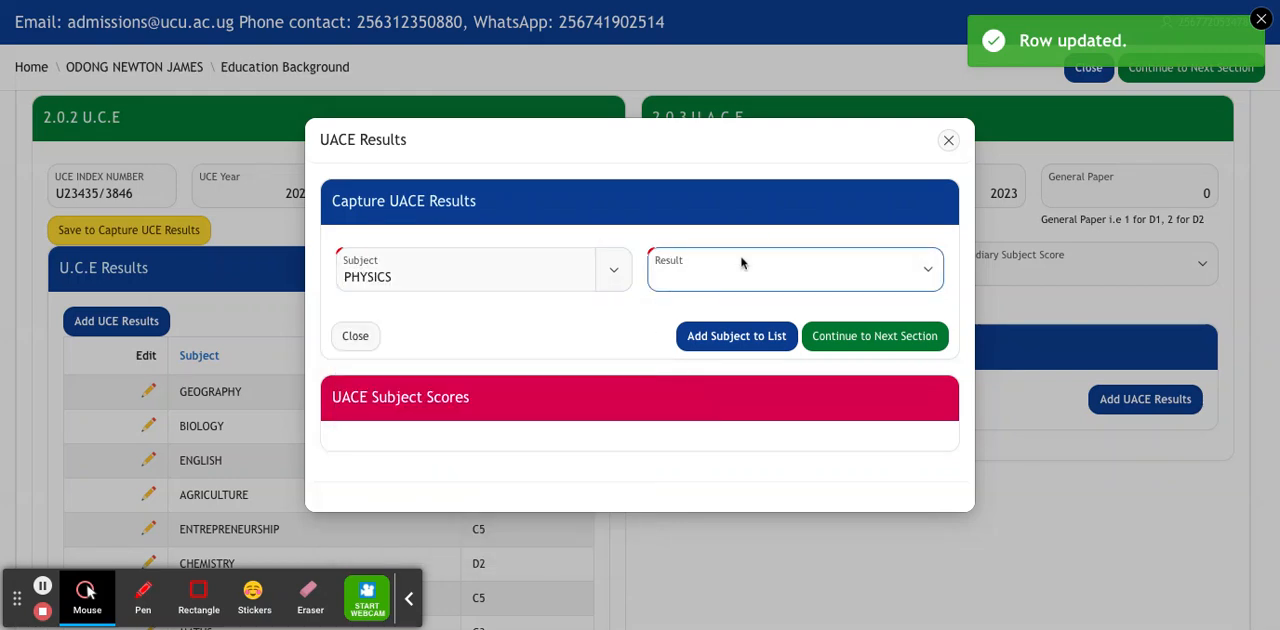
{"action": "type", "text": "B"}
{"action": "left_click", "coordinate": [748, 337]}
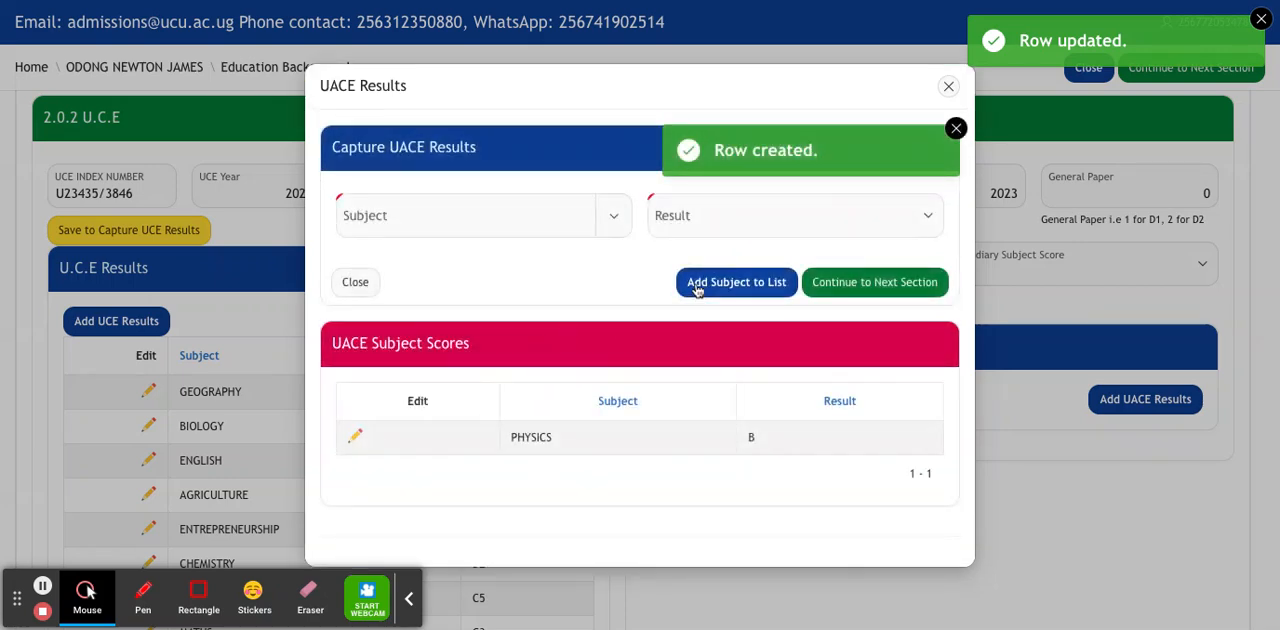
Add ECONOMICS with result B to the list of UACE subject scores.
{"action": "left_click", "coordinate": [536, 218]}
{"action": "type", "text": "E"}
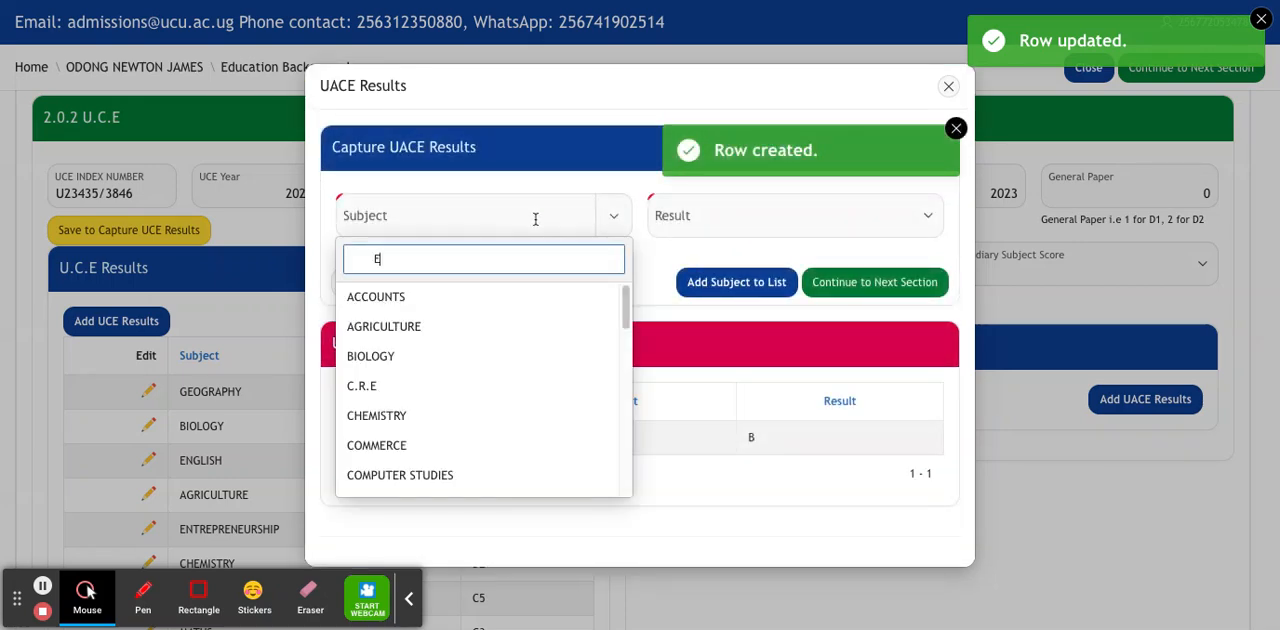
{"action": "type", "text": "CO"}
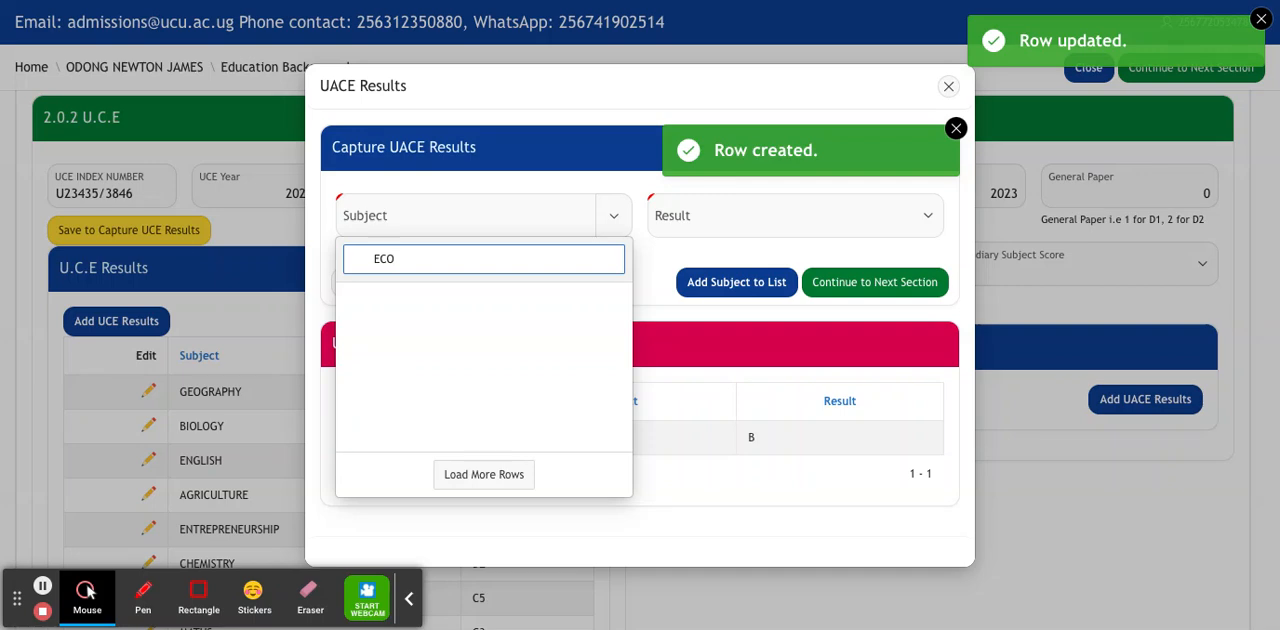
{"action": "left_click", "coordinate": [476, 297]}
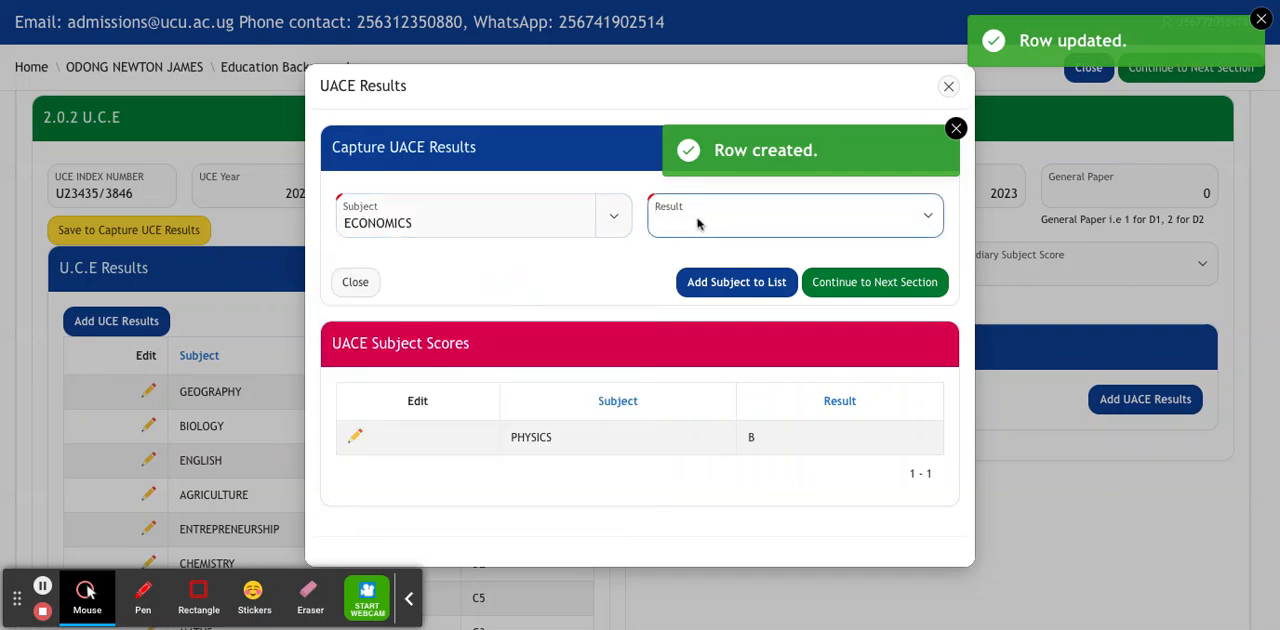
{"action": "key", "text": "b"}
{"action": "left_click", "coordinate": [746, 290]}
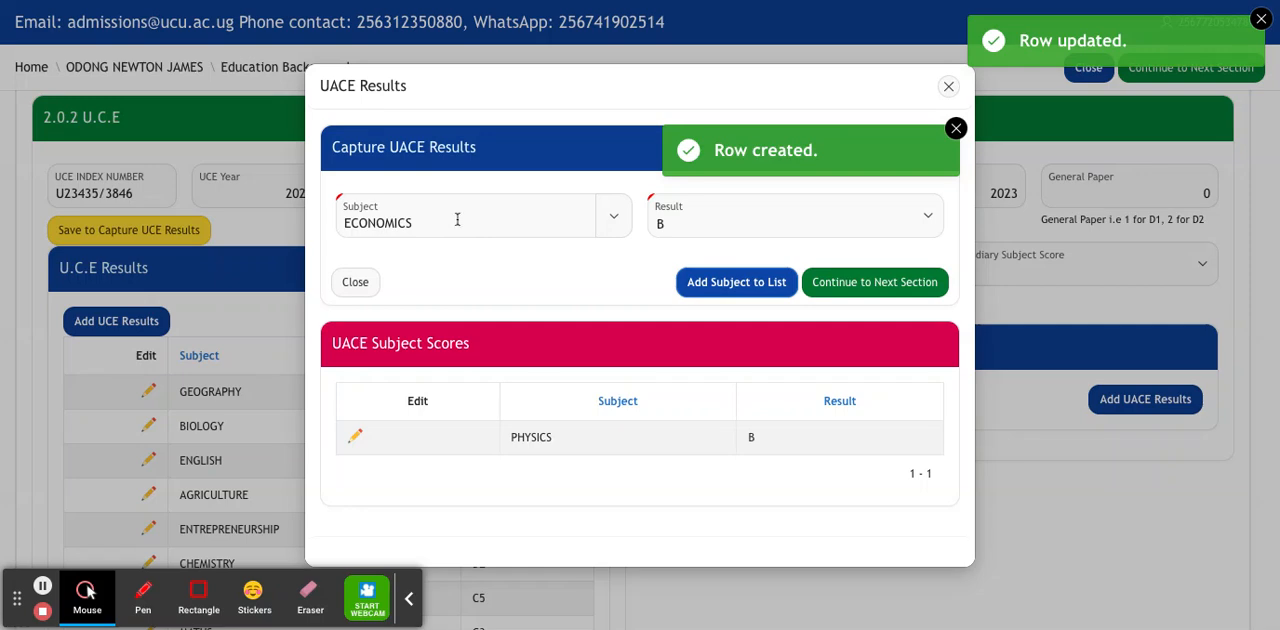
{"action": "left_click", "coordinate": [716, 285]}
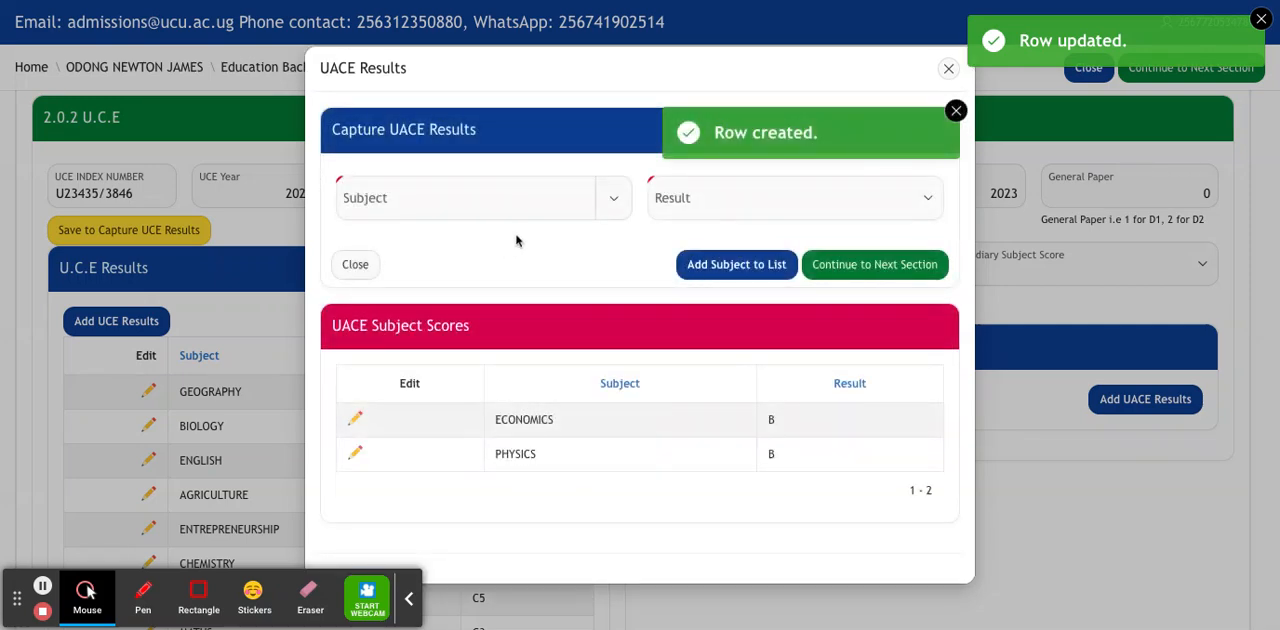
Add MATHS with result A to the UACE subject scores and proceed to the Mature and Other Studies section.
{"action": "left_click", "coordinate": [456, 189]}
{"action": "type", "text": "MATH"}
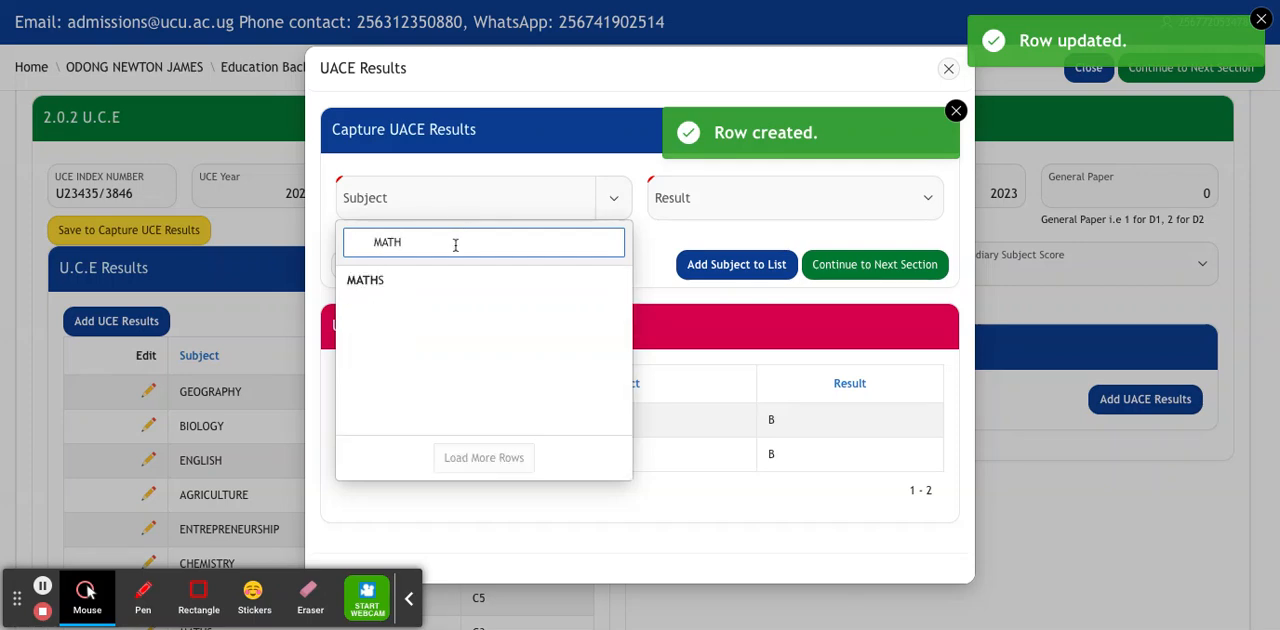
{"action": "left_click", "coordinate": [430, 286]}
{"action": "left_click", "coordinate": [699, 208]}
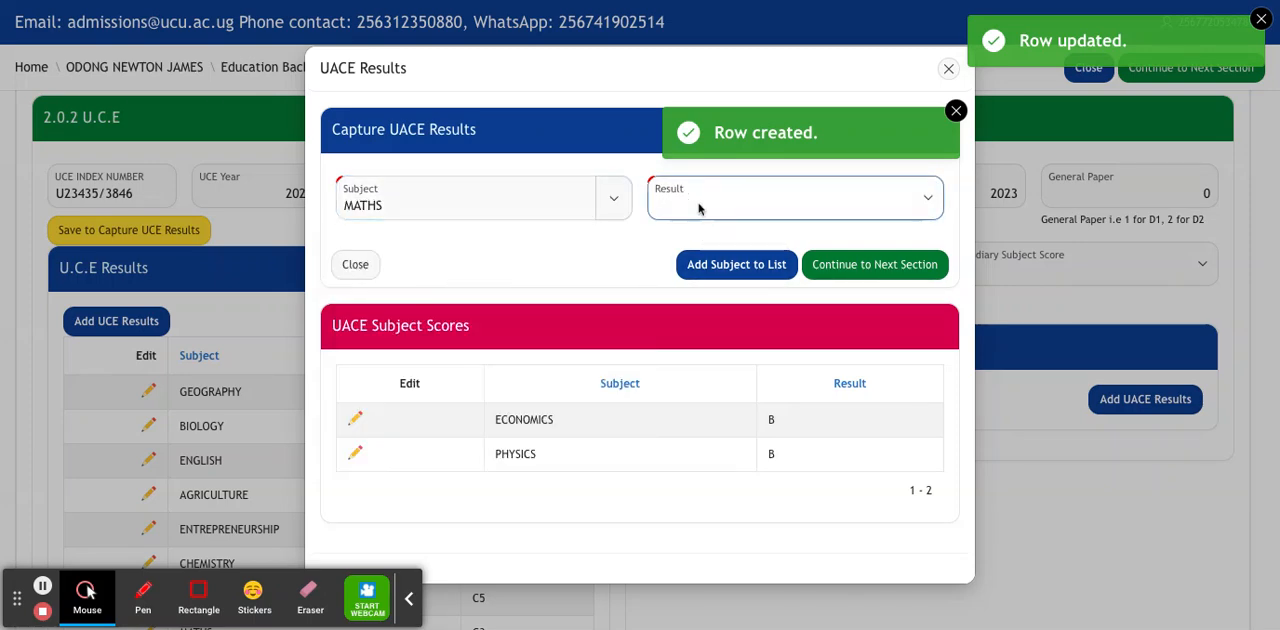
{"action": "type", "text": "A"}
{"action": "left_click", "coordinate": [736, 266]}
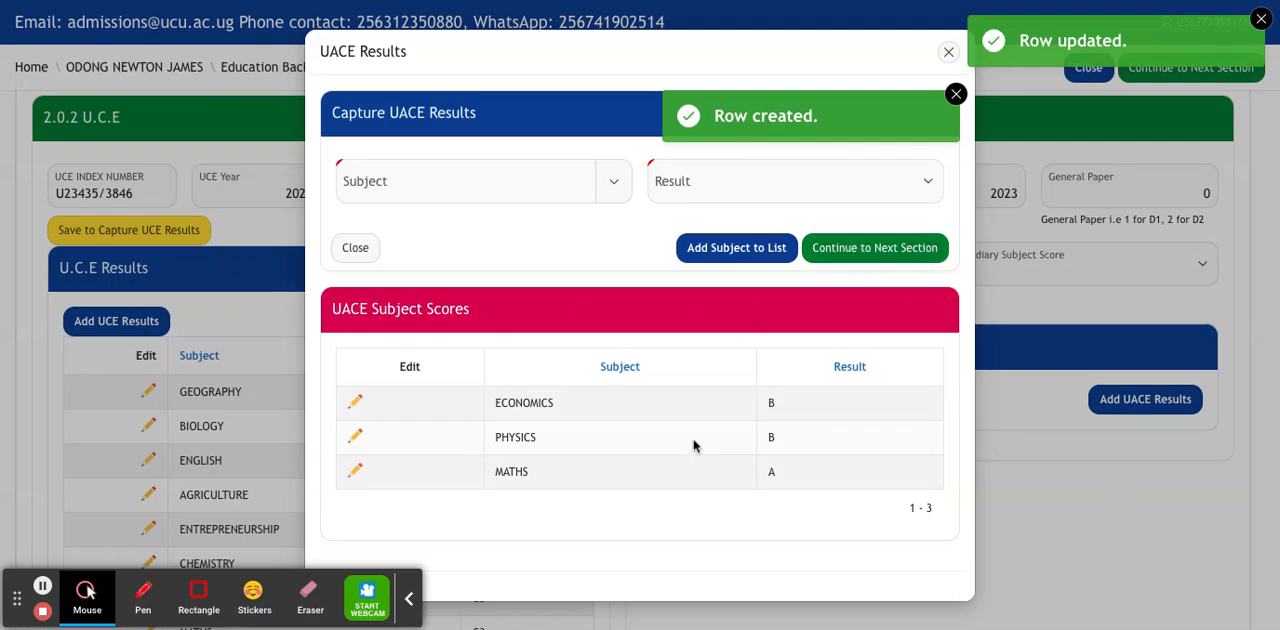
{"action": "left_click", "coordinate": [867, 249]}
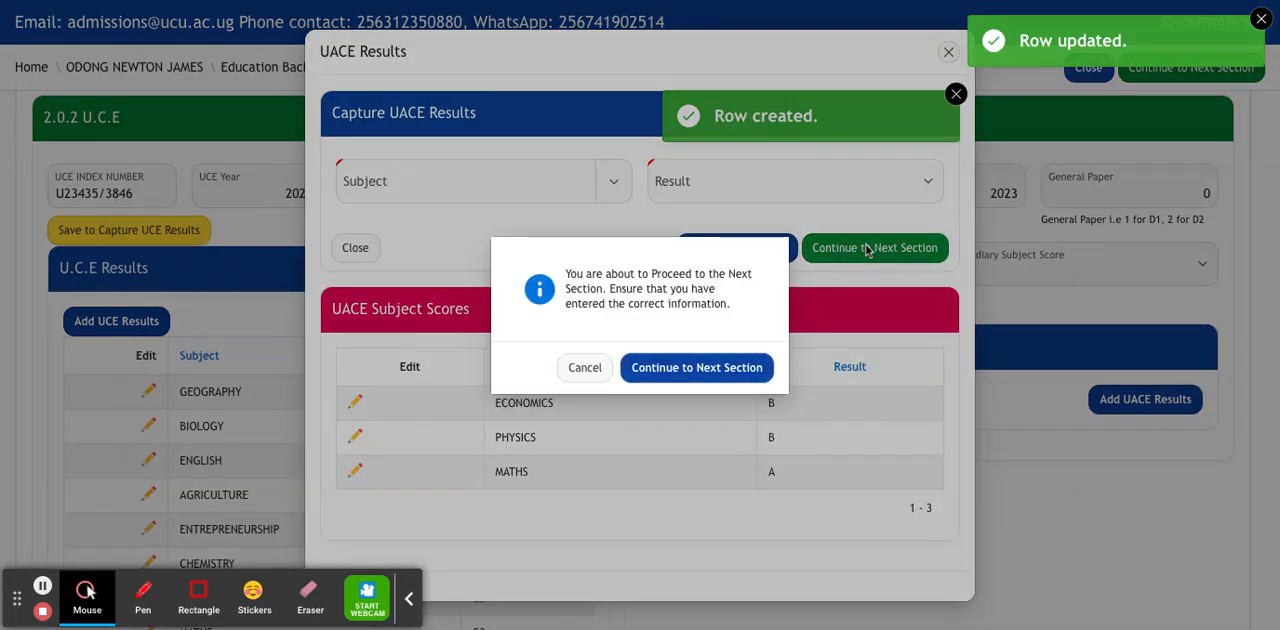
{"action": "left_click", "coordinate": [680, 370]}
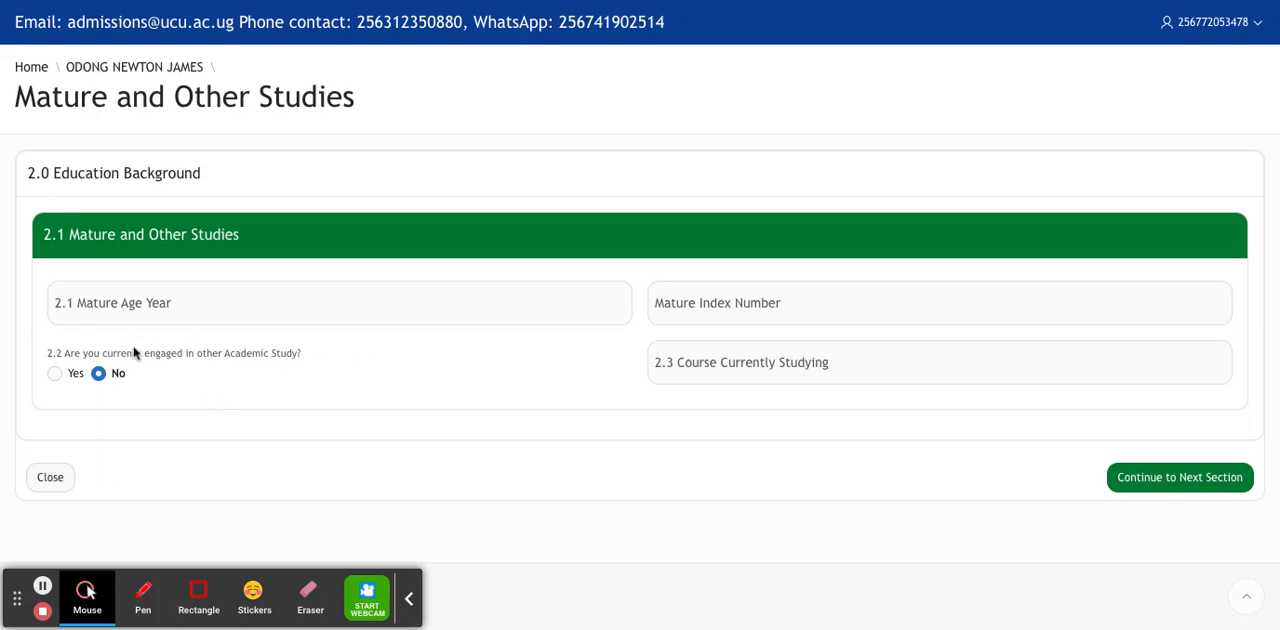
Answer No to being currently engaged in other academic study and proceed to the next section.
{"action": "left_click", "coordinate": [57, 377]}
{"action": "left_click", "coordinate": [99, 375]}
{"action": "left_click", "coordinate": [1163, 487]}
{"action": "left_click", "coordinate": [738, 382]}
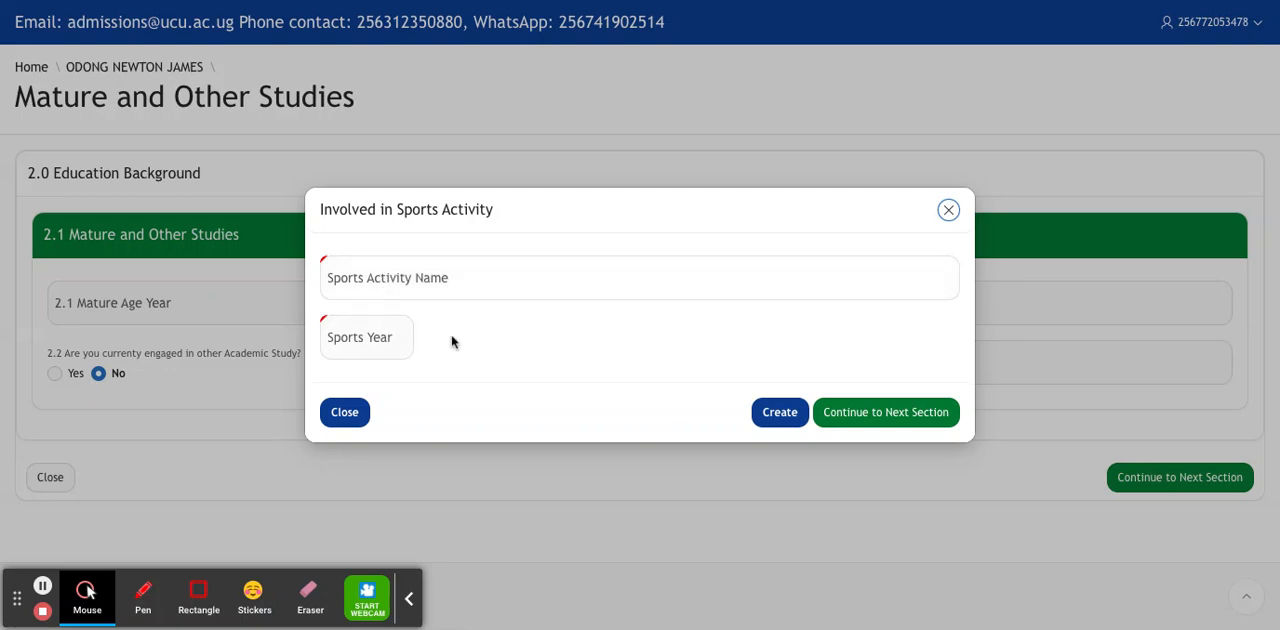
Skip the sports activity and positions of responsibility sections without entries, confirming each move to the next section.
{"action": "left_click", "coordinate": [852, 415]}
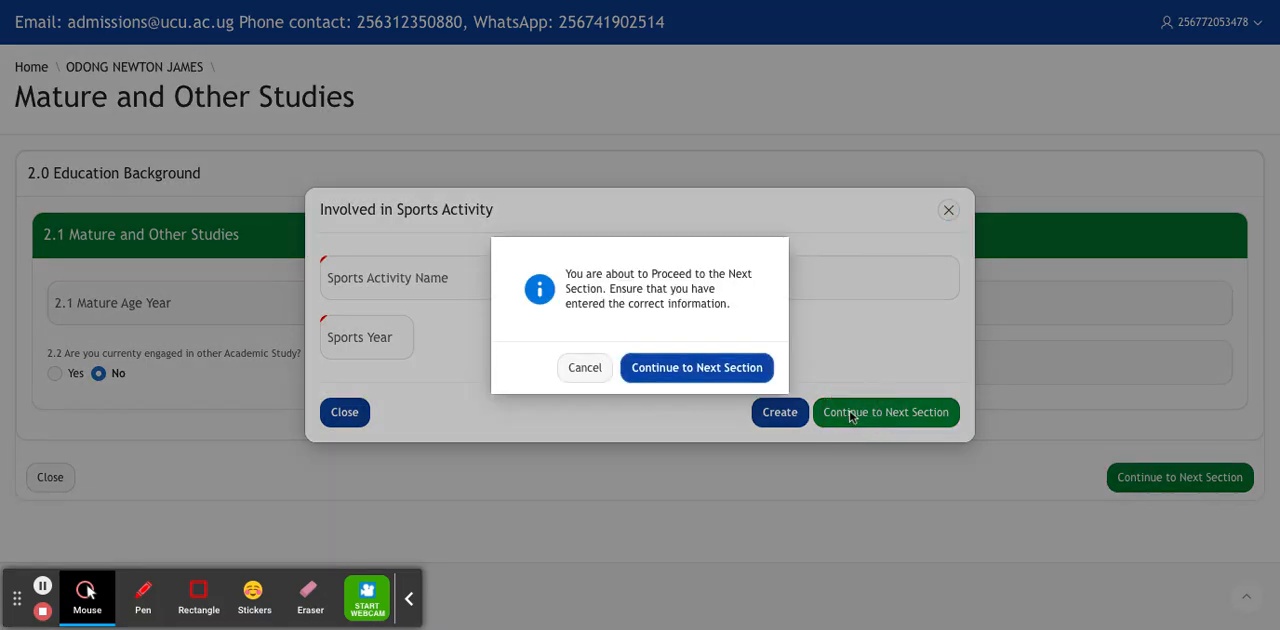
{"action": "left_click", "coordinate": [729, 380]}
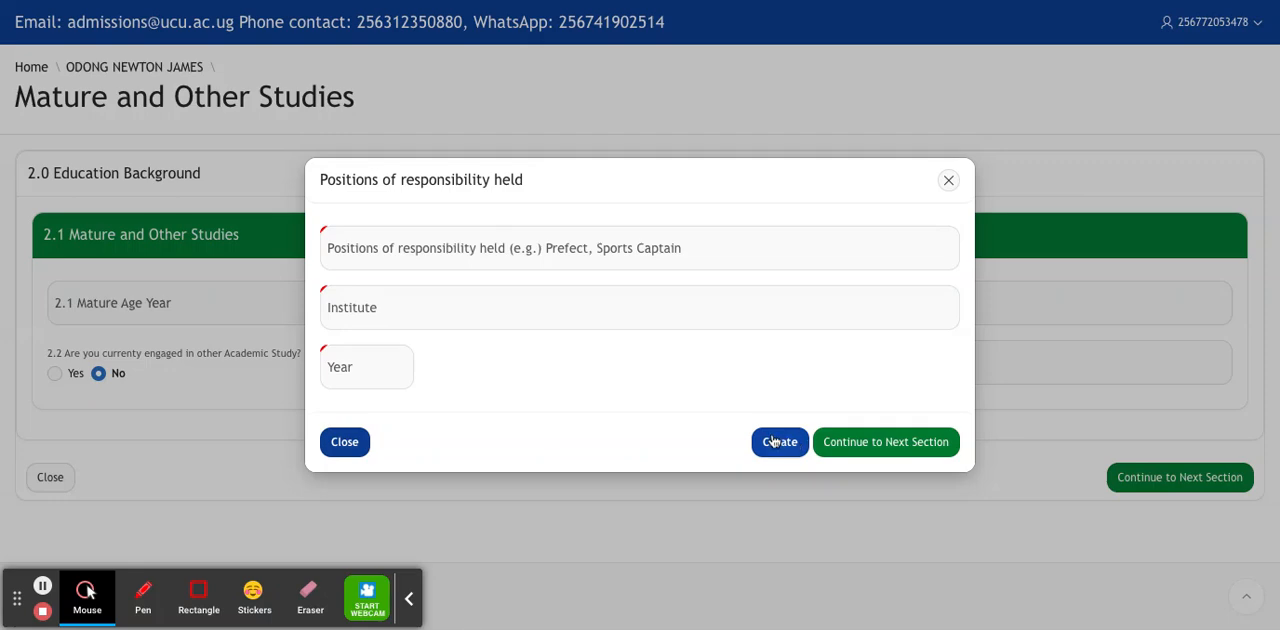
{"action": "left_click", "coordinate": [862, 449]}
{"action": "left_click", "coordinate": [736, 378]}
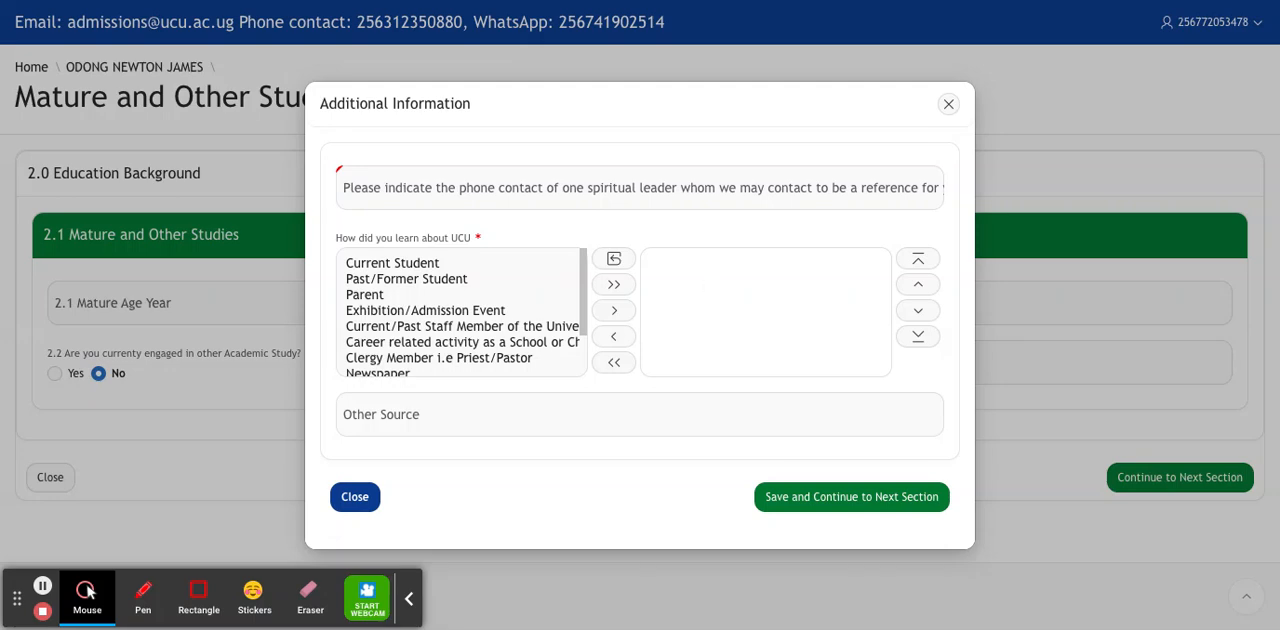
Enter the phone contact of one spiritual leader as a reference in the Additional Information form.
{"action": "left_click", "coordinate": [530, 192]}
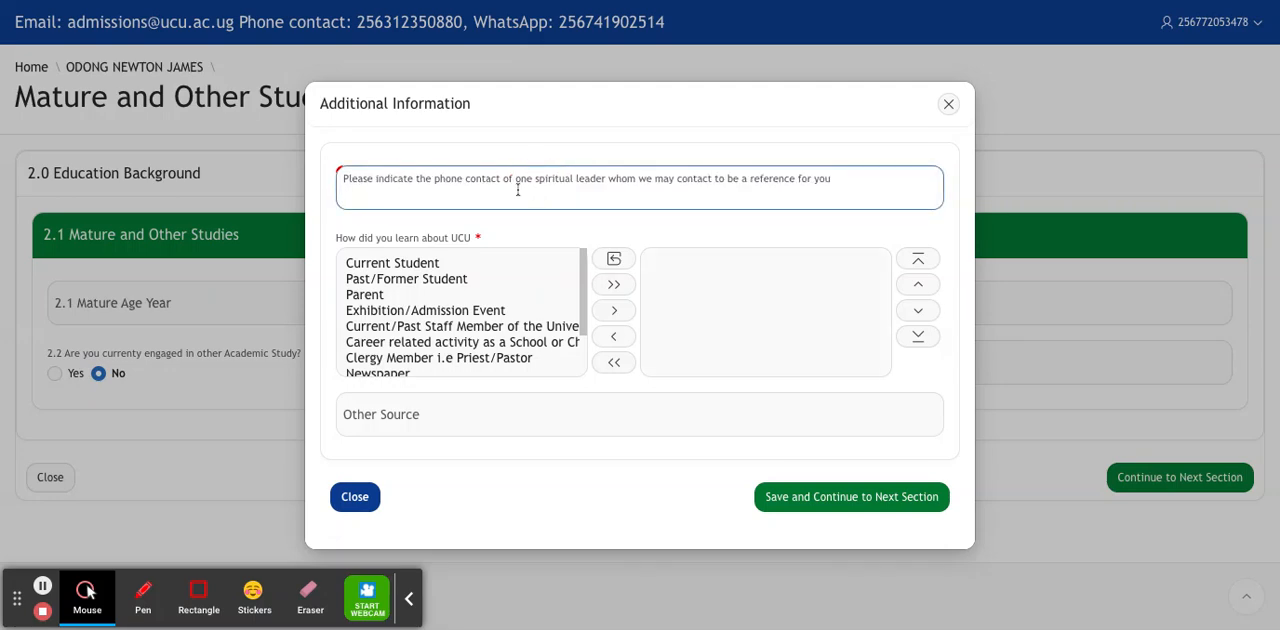
{"action": "left_click", "coordinate": [540, 194]}
{"action": "left_click", "coordinate": [539, 194]}
{"action": "left_click", "coordinate": [538, 193]}
{"action": "left_click", "coordinate": [538, 193]}
{"action": "left_click", "coordinate": [538, 193]}
{"action": "left_click", "coordinate": [538, 193]}
{"action": "left_click", "coordinate": [373, 195]}
{"action": "left_click", "coordinate": [387, 195]}
Select all listed sources for how the applicant learned about UCU, then save and continue to the attachments section.
{"action": "left_click", "coordinate": [614, 285]}
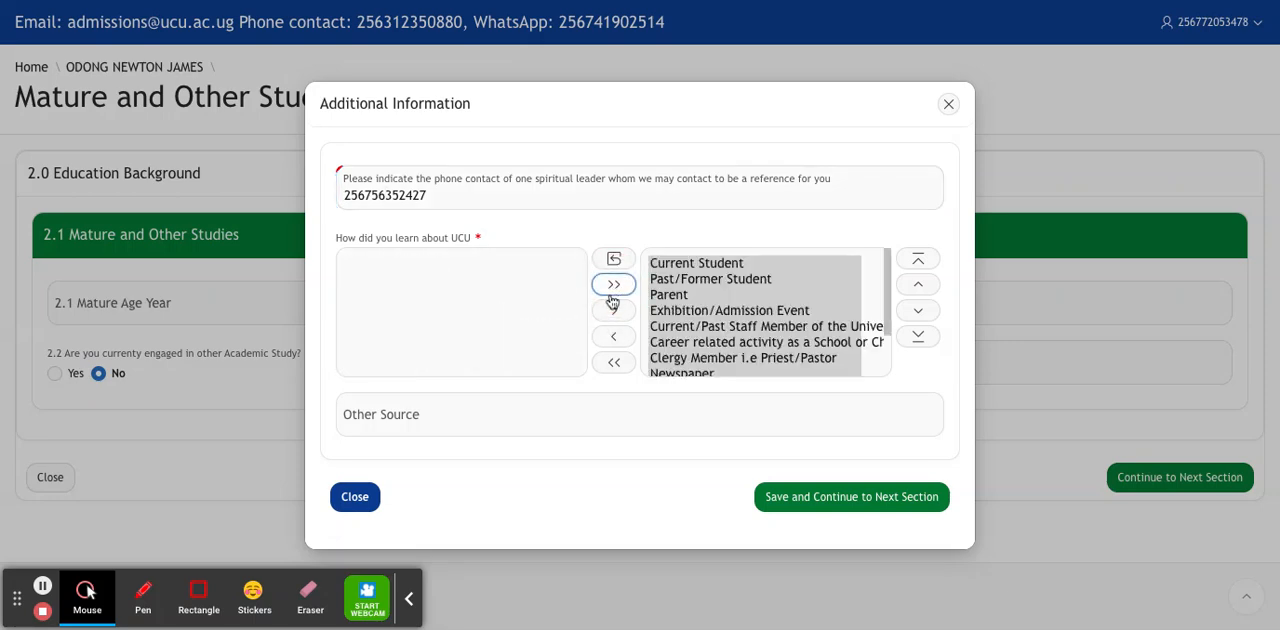
{"action": "left_click", "coordinate": [812, 500]}
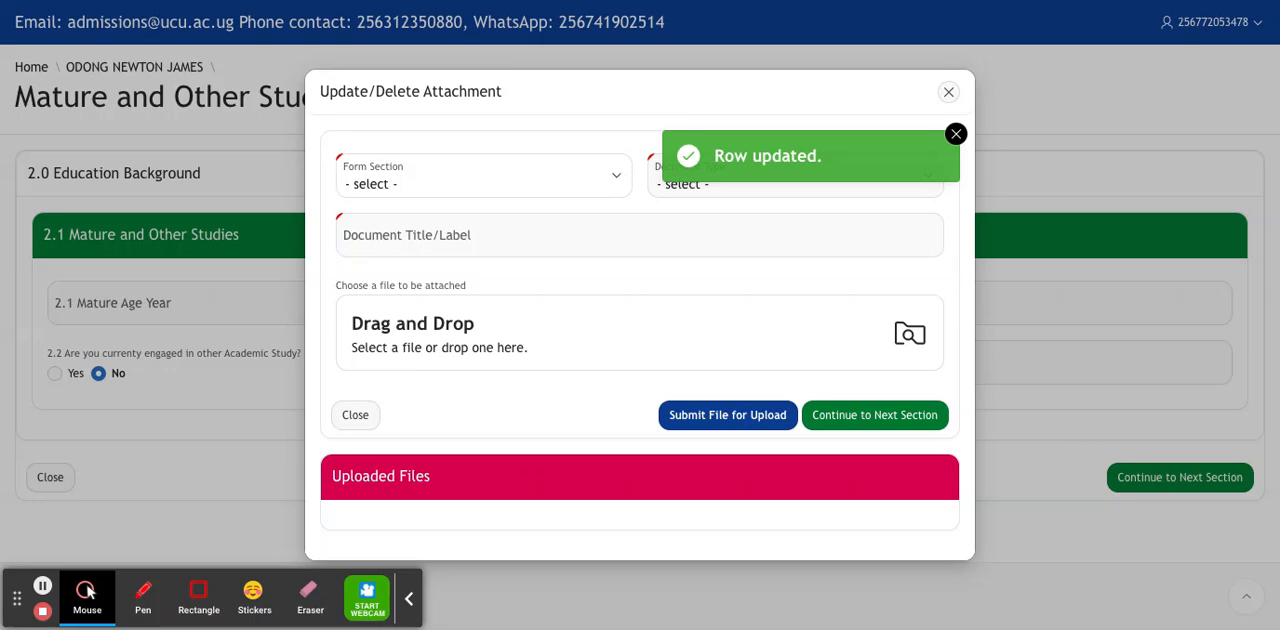
Upload "WhatsApp Image 2024-03-19 at 14.01.25.pdf" as the UCE Results slip under Academic Certificates.
{"action": "left_click", "coordinate": [618, 175]}
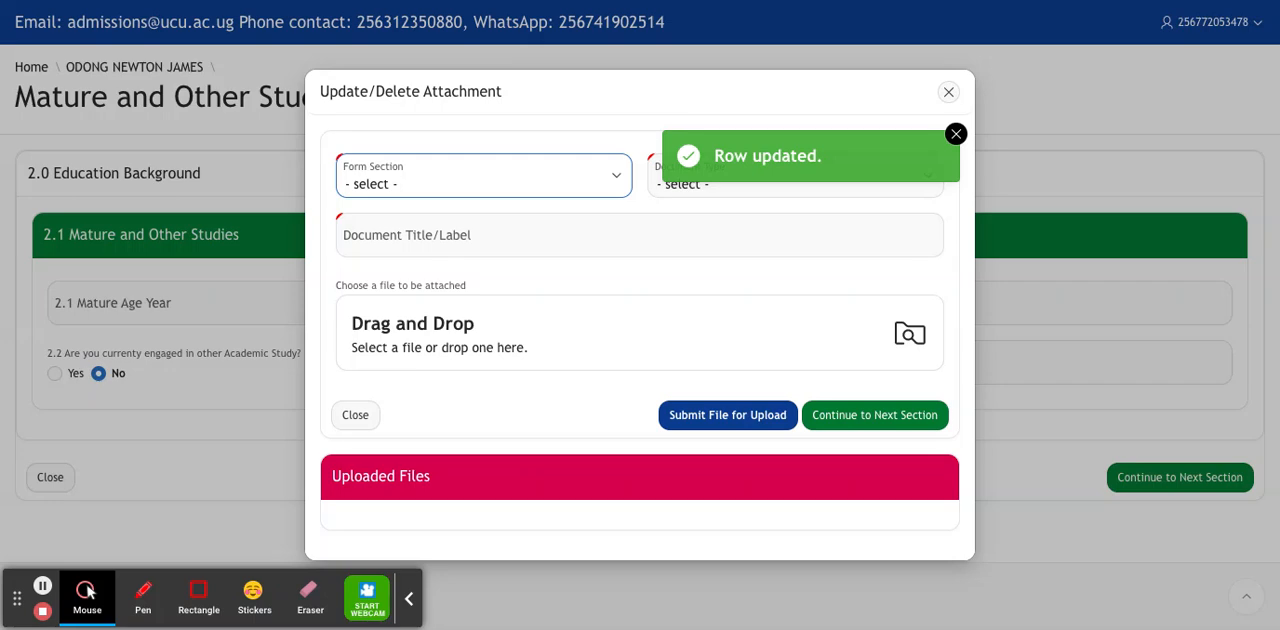
{"action": "left_click", "coordinate": [450, 226]}
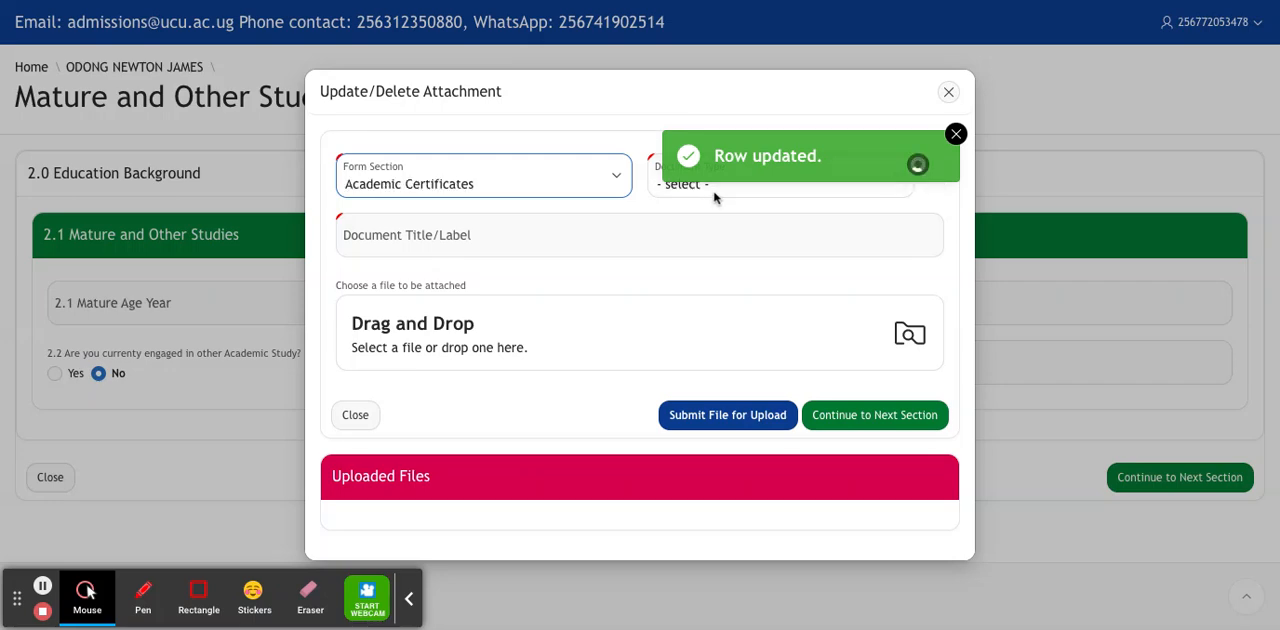
{"action": "left_click", "coordinate": [719, 193]}
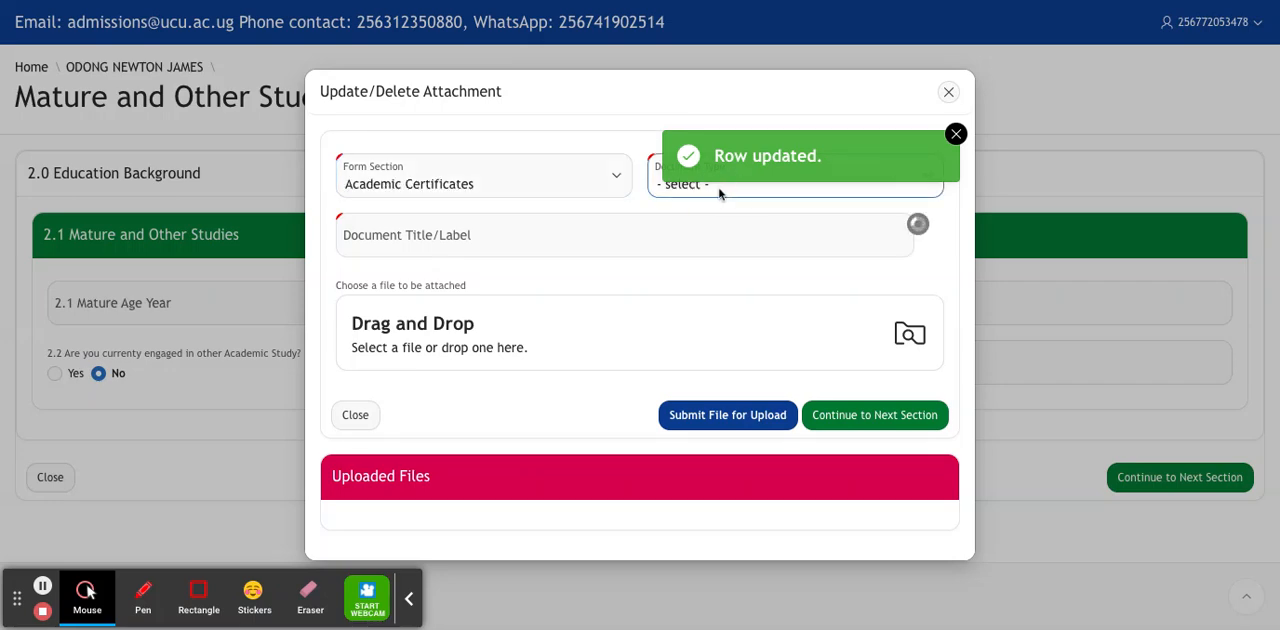
{"action": "left_click", "coordinate": [627, 280]}
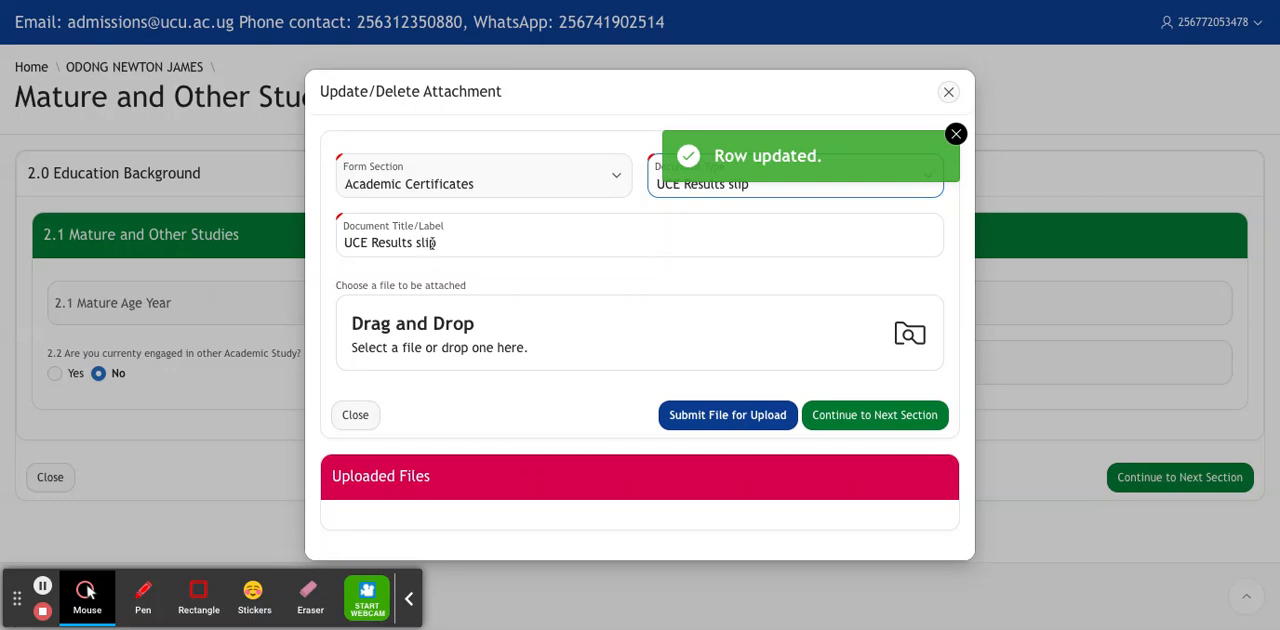
{"action": "left_click", "coordinate": [909, 336]}
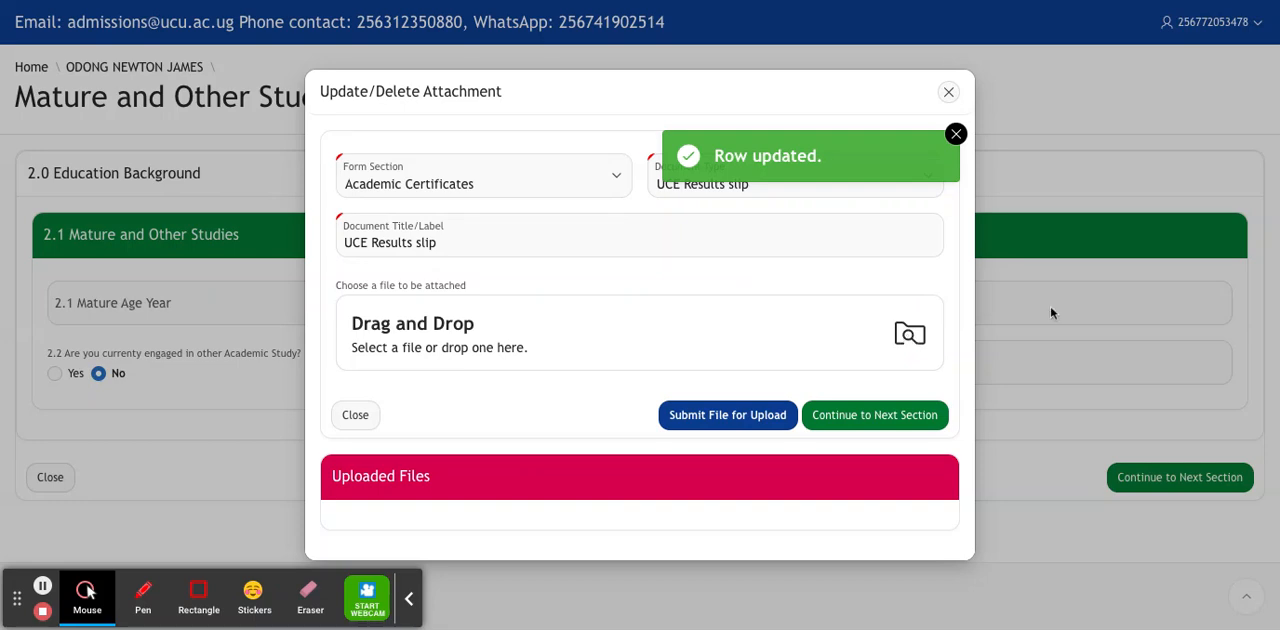
{"action": "left_click", "coordinate": [1067, 438]}
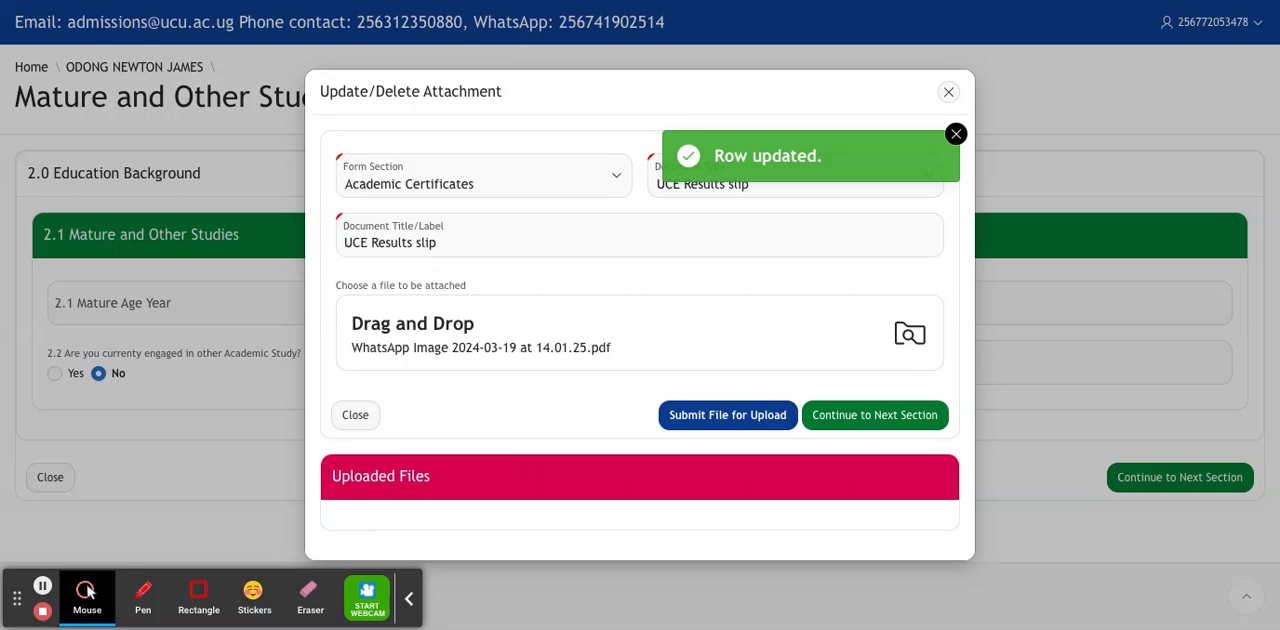
{"action": "left_click", "coordinate": [741, 420]}
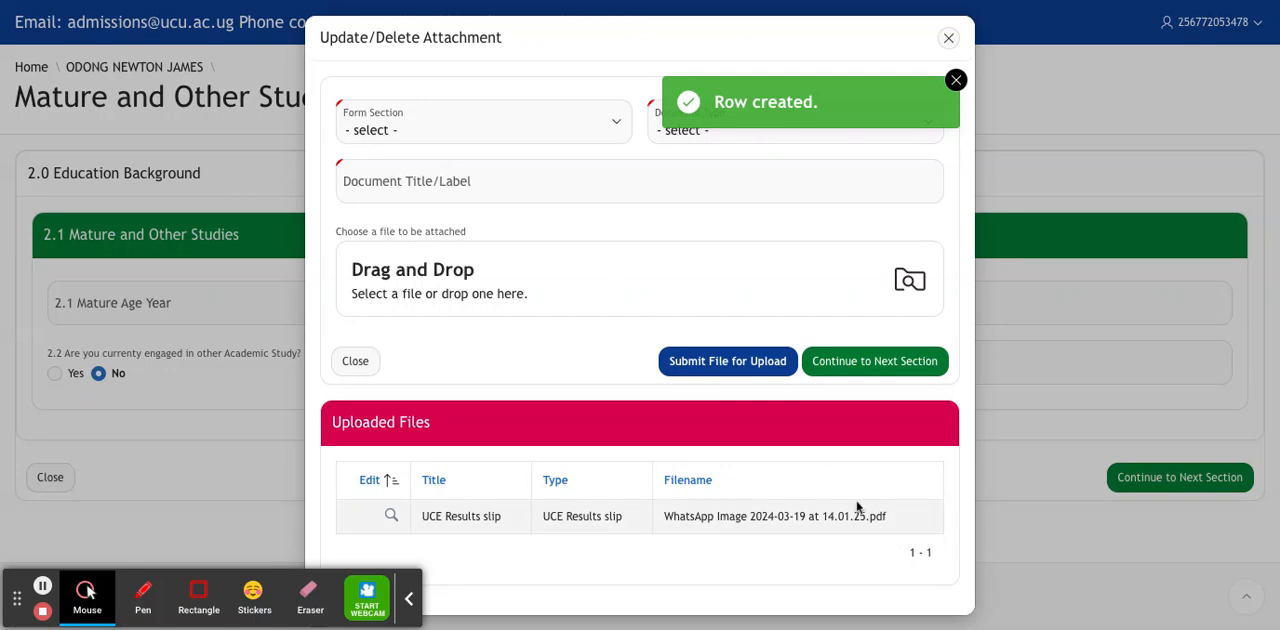
Upload "WhatsApp Image 2024-03-19 at 14.01.24.pdf" as the UACE results slip under Academic Certificates.
{"action": "left_click", "coordinate": [617, 125]}
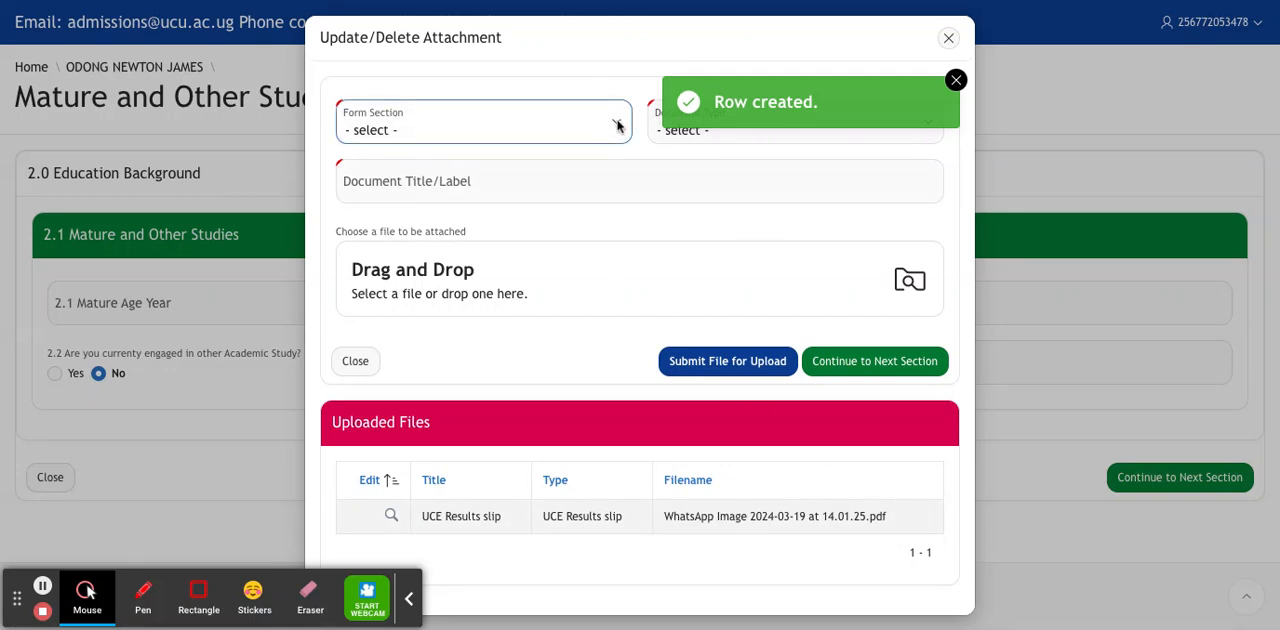
{"action": "left_click", "coordinate": [590, 172]}
{"action": "left_click", "coordinate": [738, 138]}
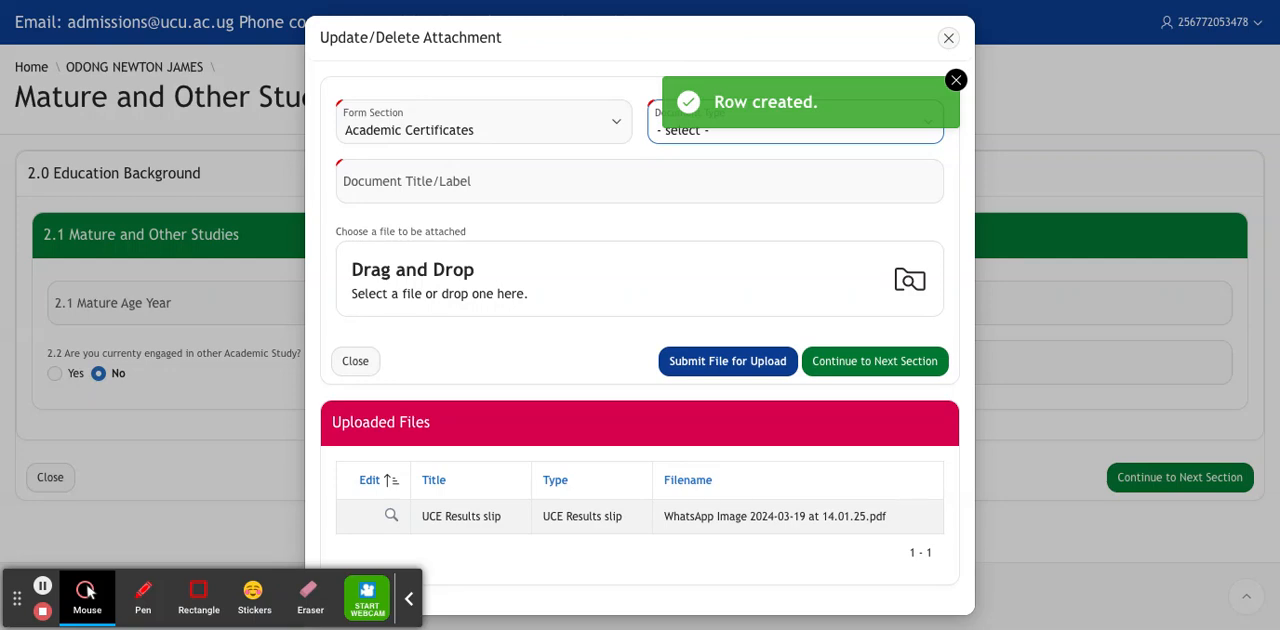
{"action": "left_click", "coordinate": [664, 277]}
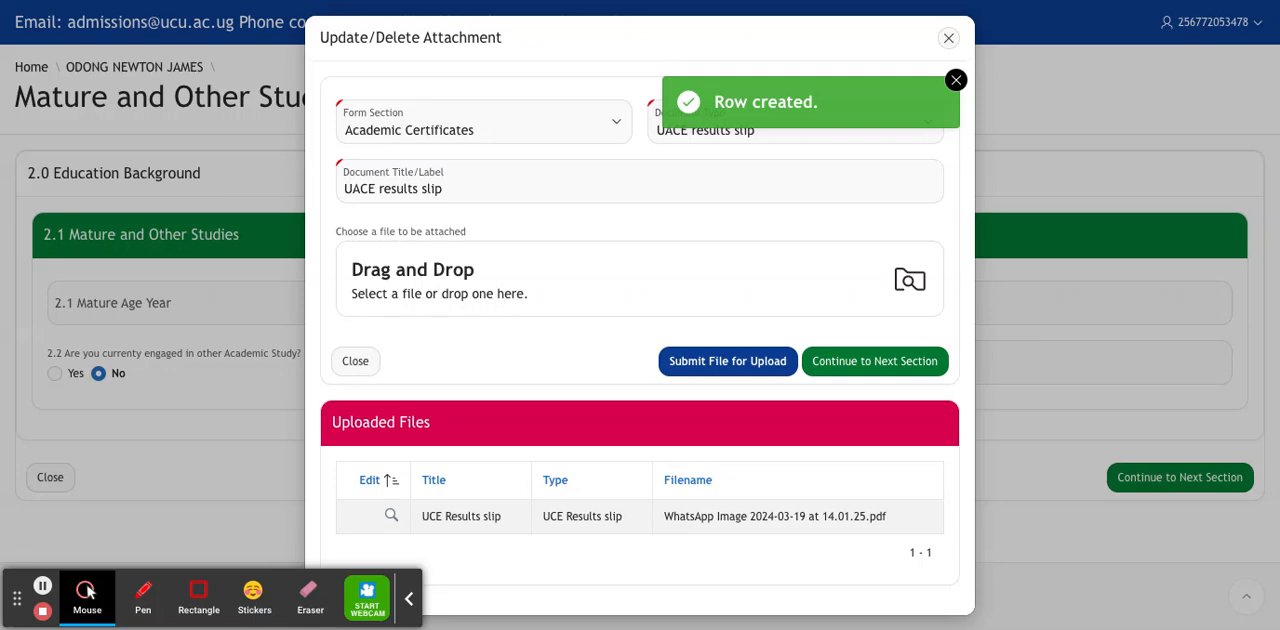
{"action": "left_click", "coordinate": [755, 363]}
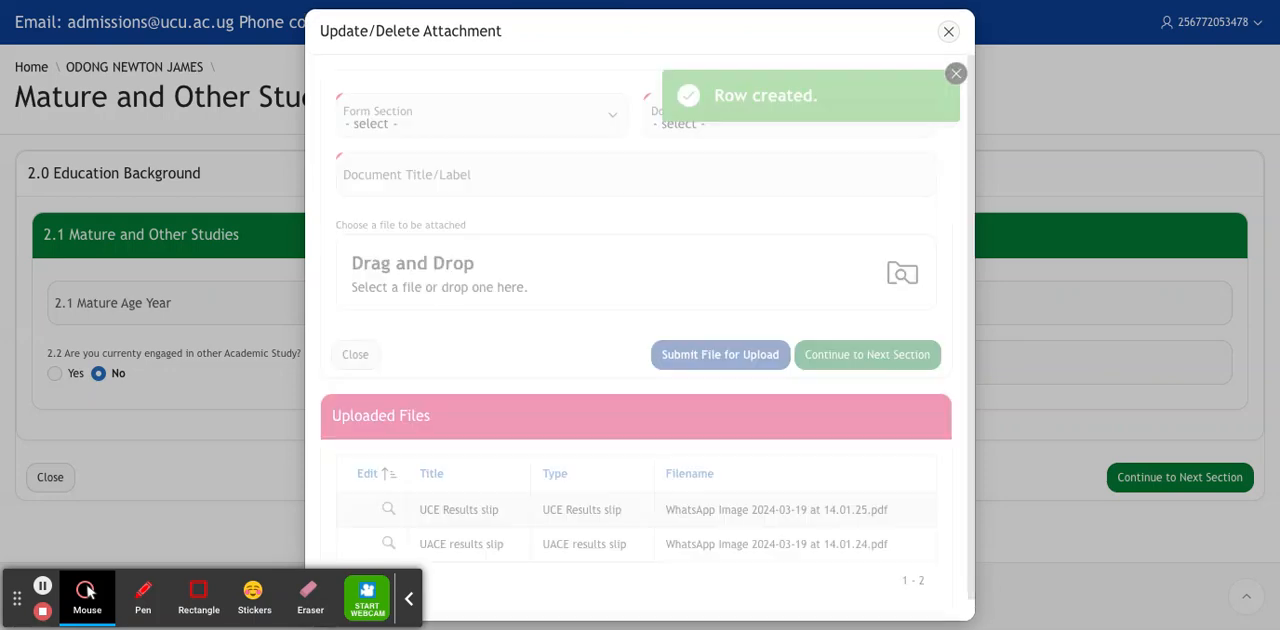
Continue from the attachments to the Declaration, accept the terms and conditions with Yes, and submit the application.
{"action": "left_click_drag", "start_coordinate": [970, 248], "coordinate": [957, 346]}
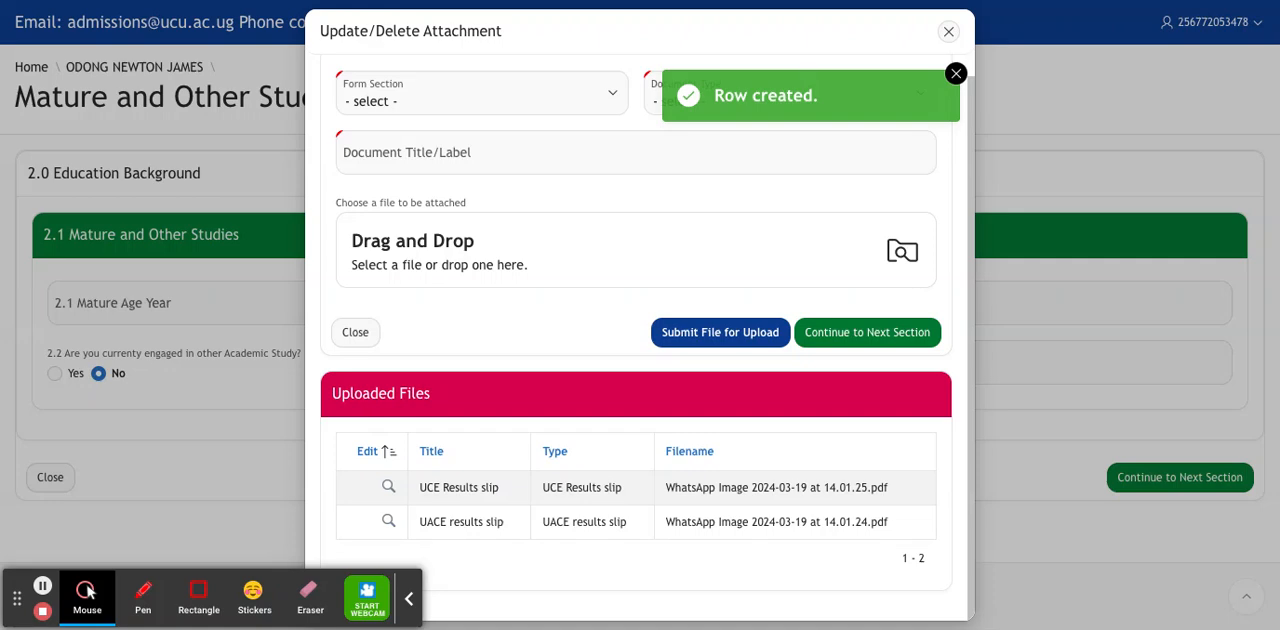
{"action": "left_click", "coordinate": [845, 332]}
{"action": "left_click", "coordinate": [741, 368]}
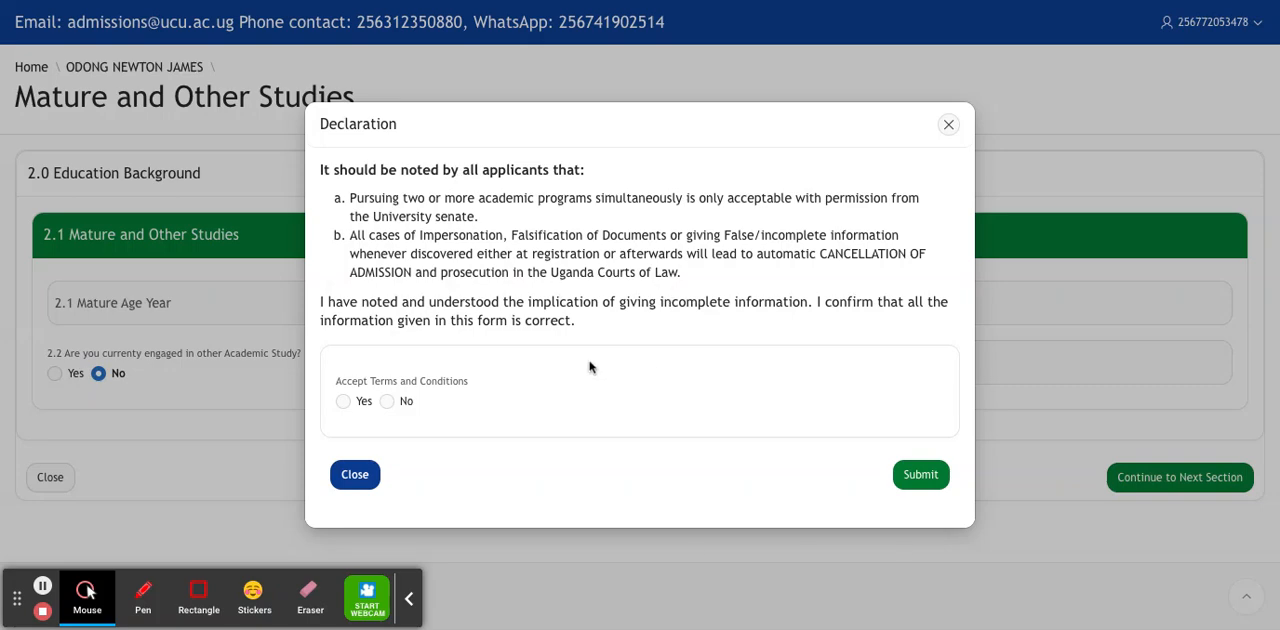
{"action": "left_click", "coordinate": [344, 403]}
{"action": "left_click", "coordinate": [906, 478]}
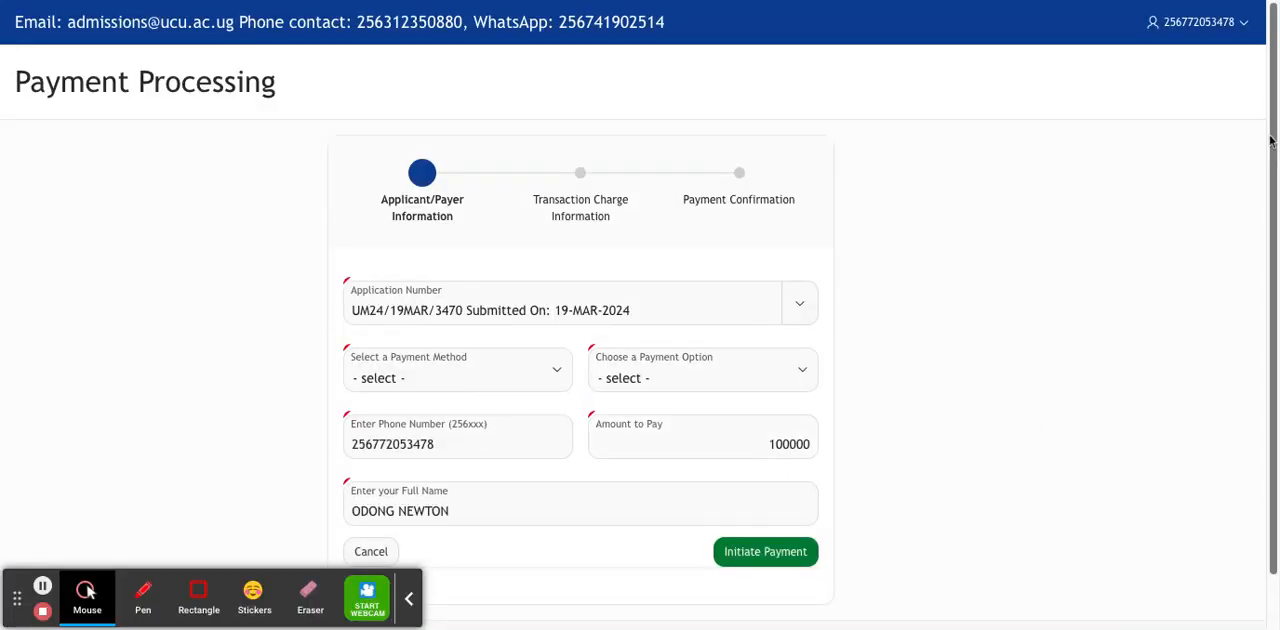
Set the payment method to Mobile Money with the MTN Mobile Money option and initiate the application fee payment.
{"action": "mouse_move", "coordinate": [1266, 100]}
{"action": "left_mouse_down"}
{"action": "mouse_move", "coordinate": [1268, 230]}
{"action": "mouse_move", "coordinate": [1267, 114]}
{"action": "left_mouse_up"}
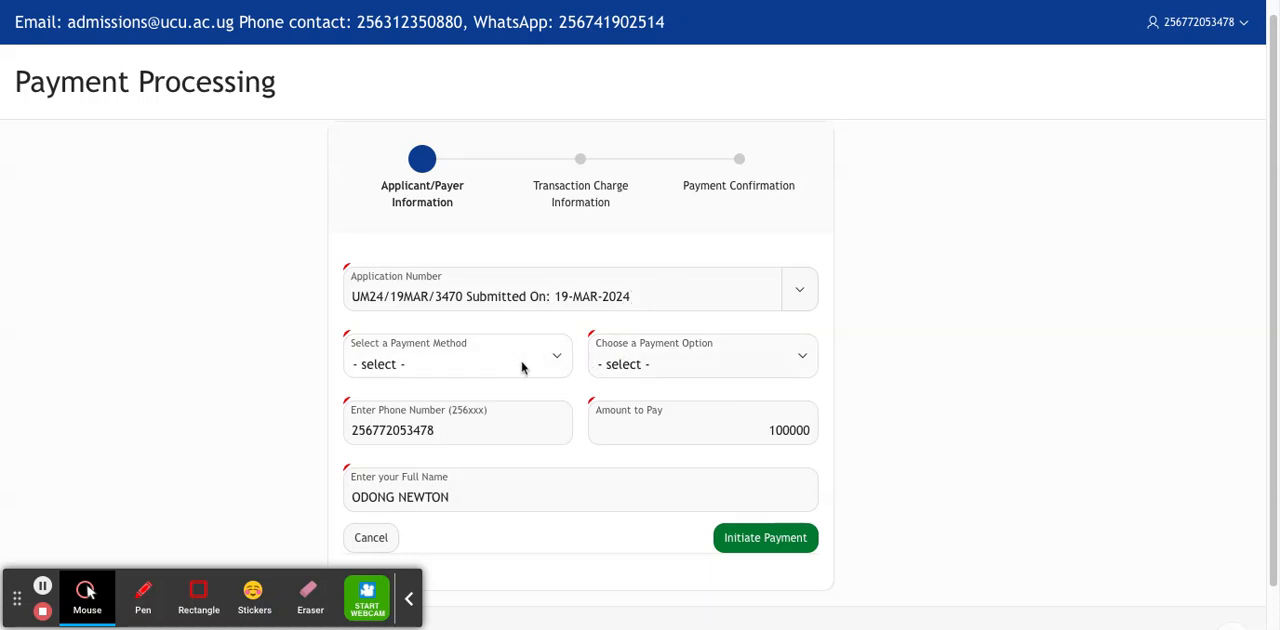
{"action": "left_click", "coordinate": [561, 363]}
{"action": "left_click", "coordinate": [510, 403]}
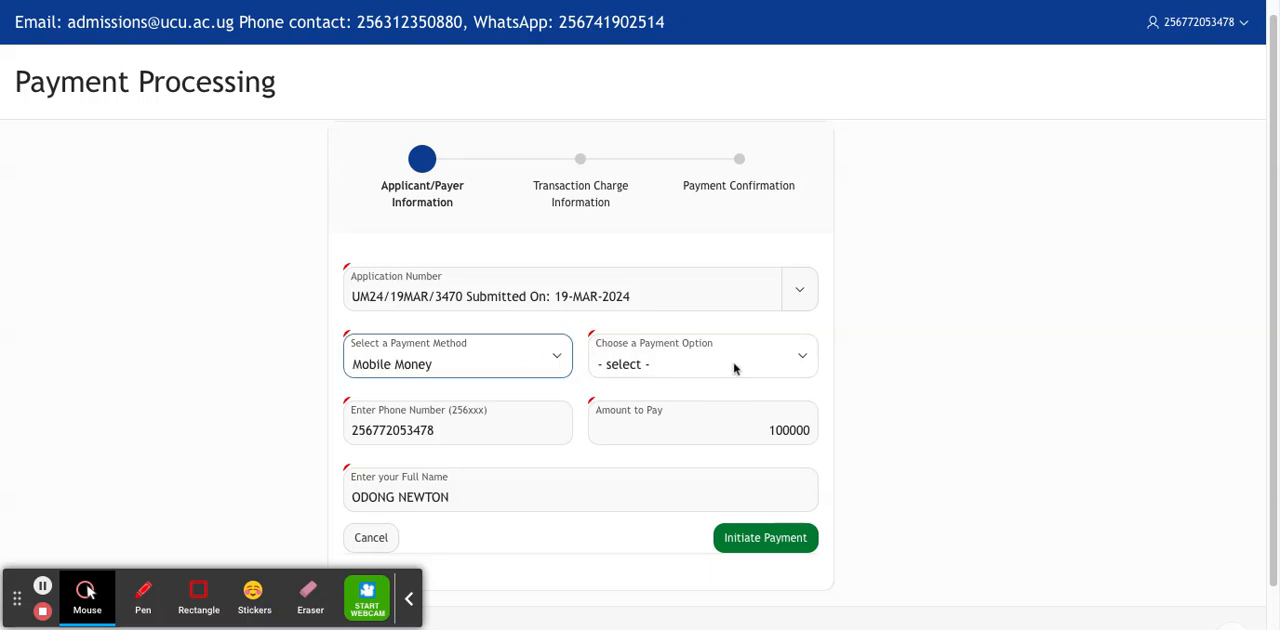
{"action": "left_click", "coordinate": [801, 363]}
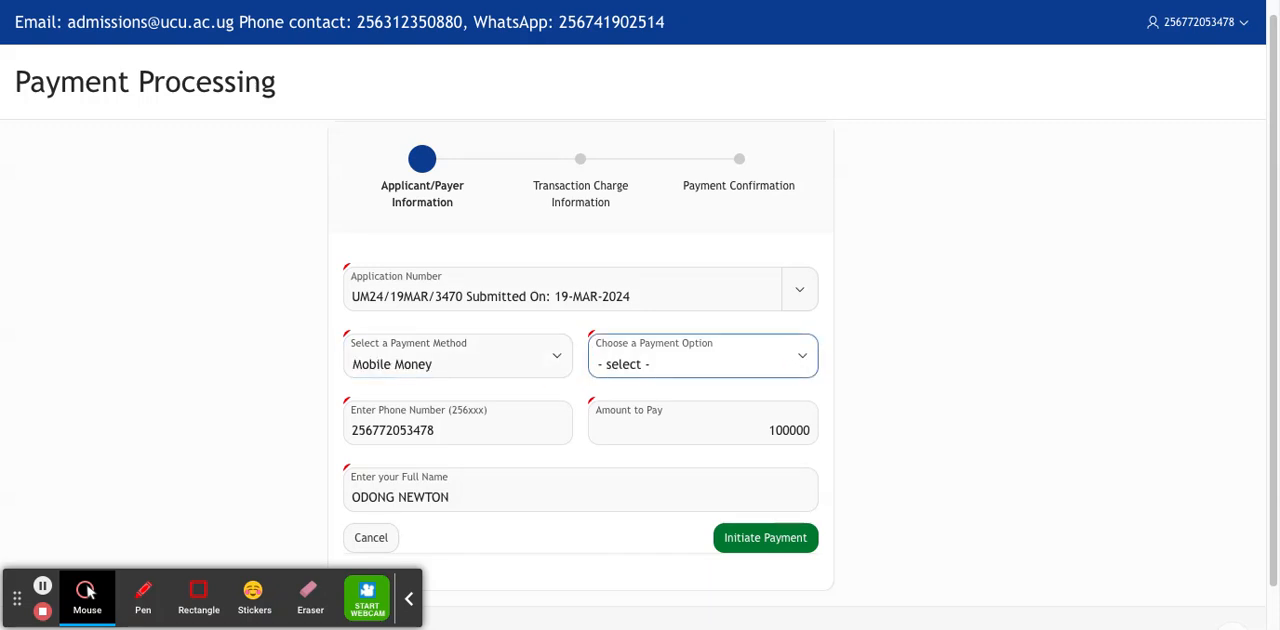
{"action": "left_click", "coordinate": [640, 405]}
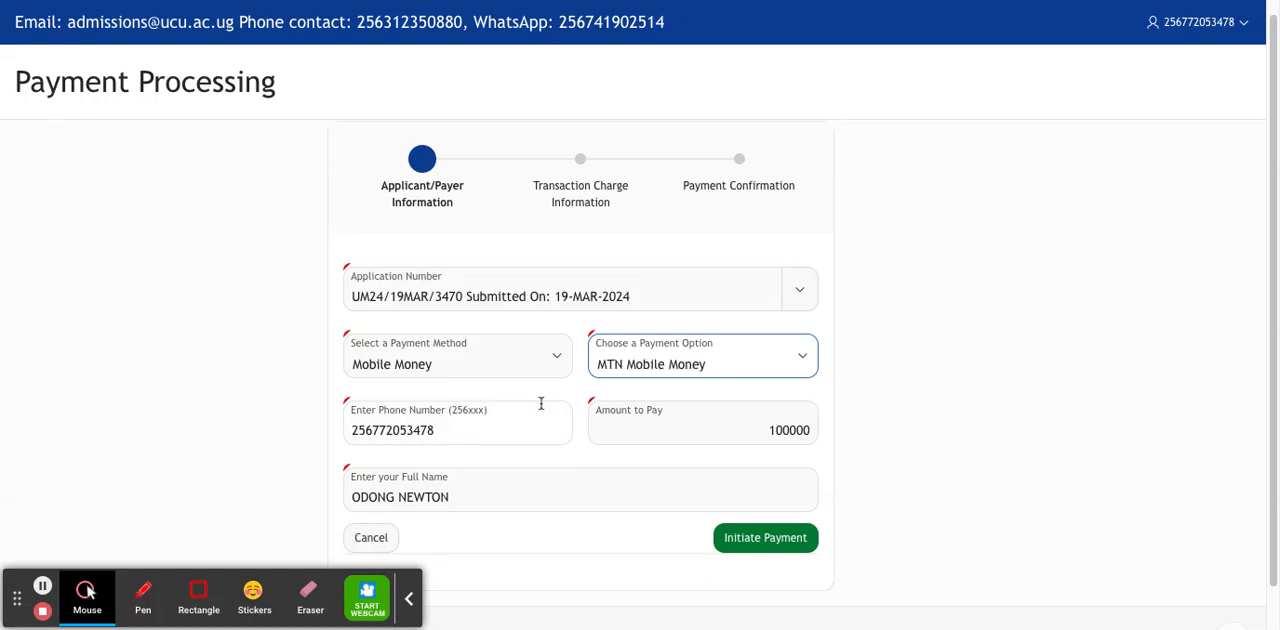
{"action": "left_click", "coordinate": [483, 431]}
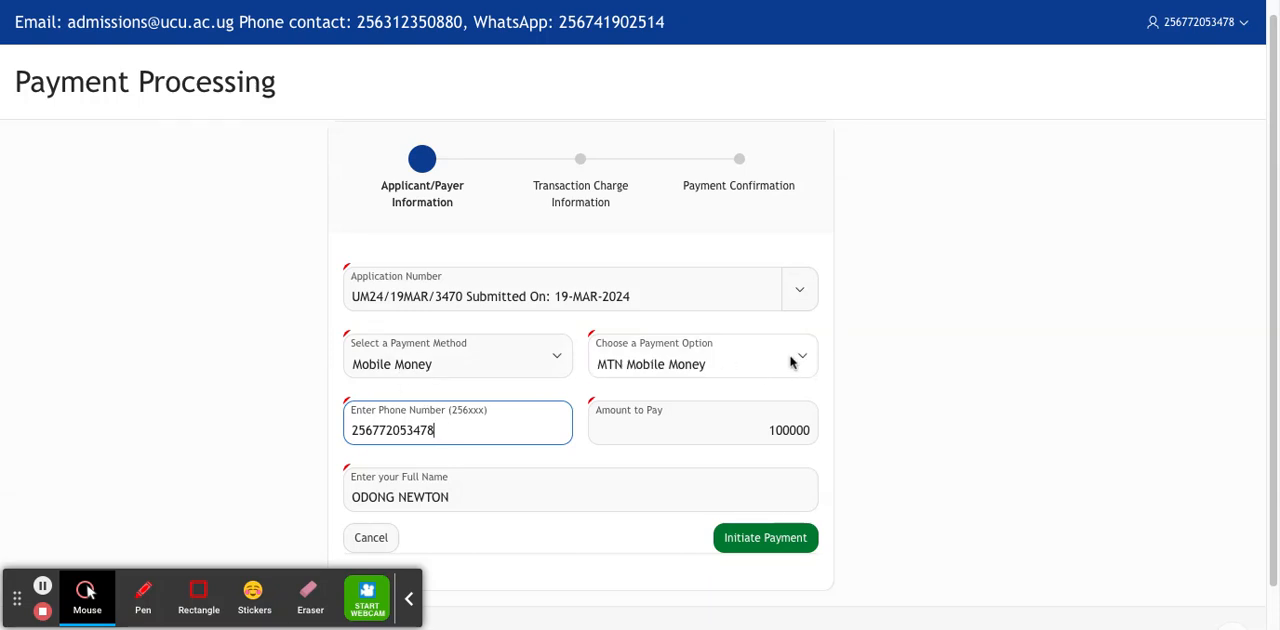
{"action": "left_click", "coordinate": [764, 426]}
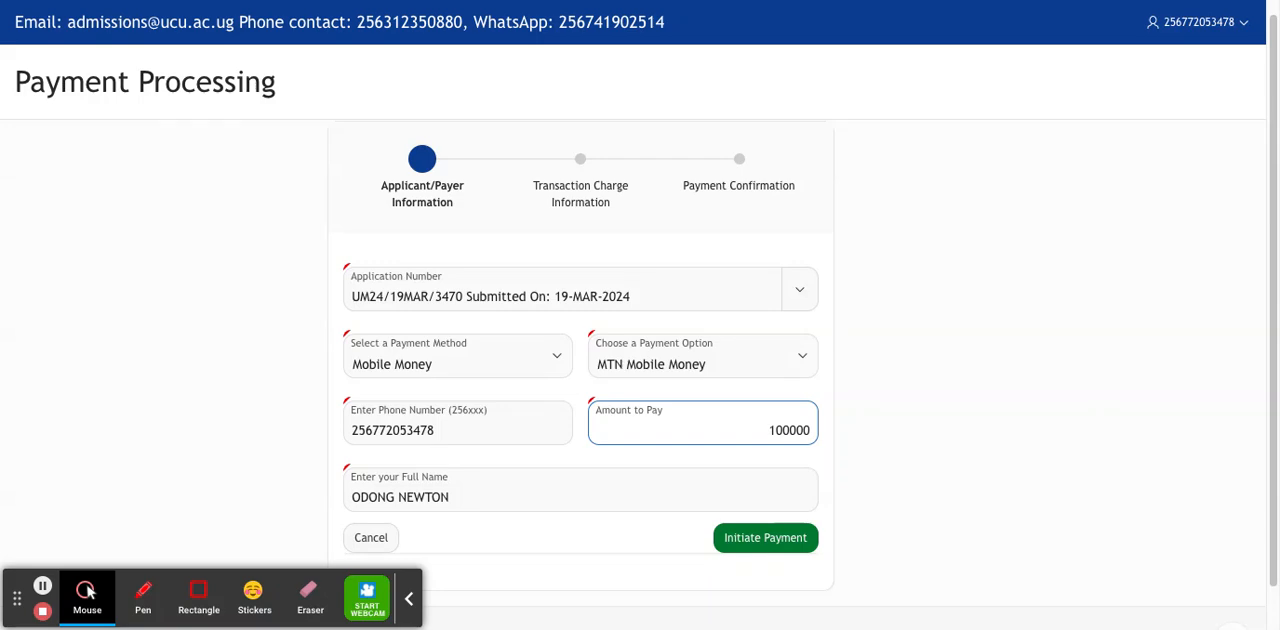
{"action": "left_click", "coordinate": [772, 430]}
{"action": "left_click", "coordinate": [771, 545]}
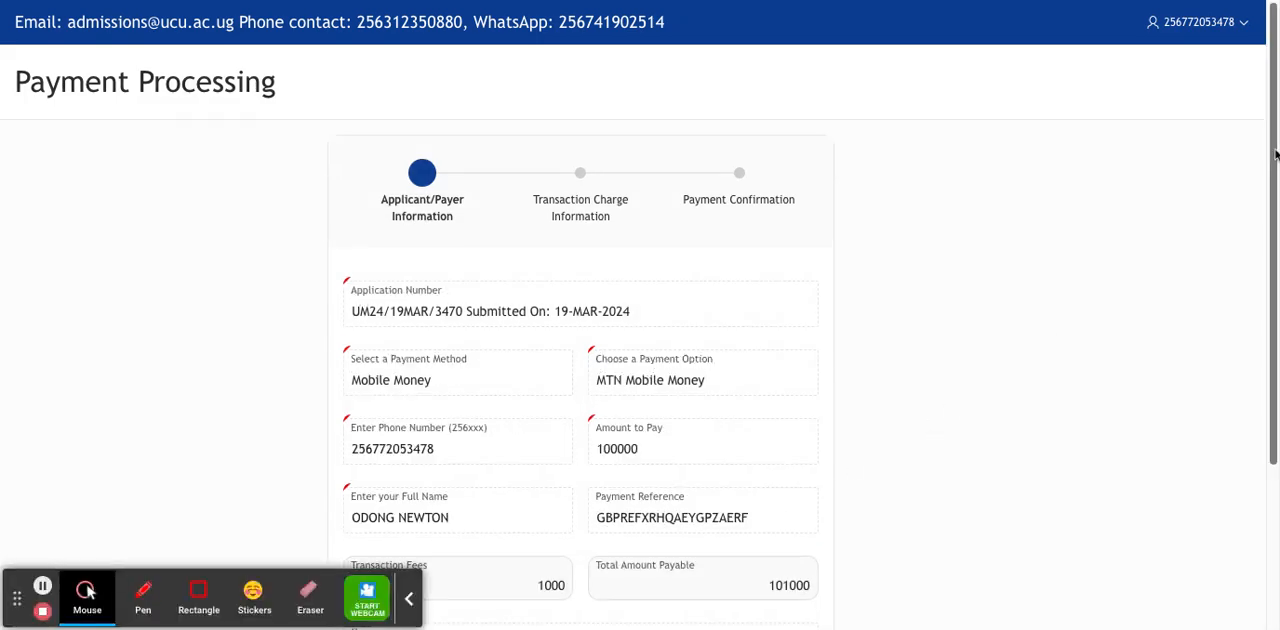
Continue to the transaction charge details, confirm proceeding to pay, and finish the payment process.
{"action": "scroll", "coordinate": [1275, 155], "scroll_direction": "down", "scroll_amount": 2}
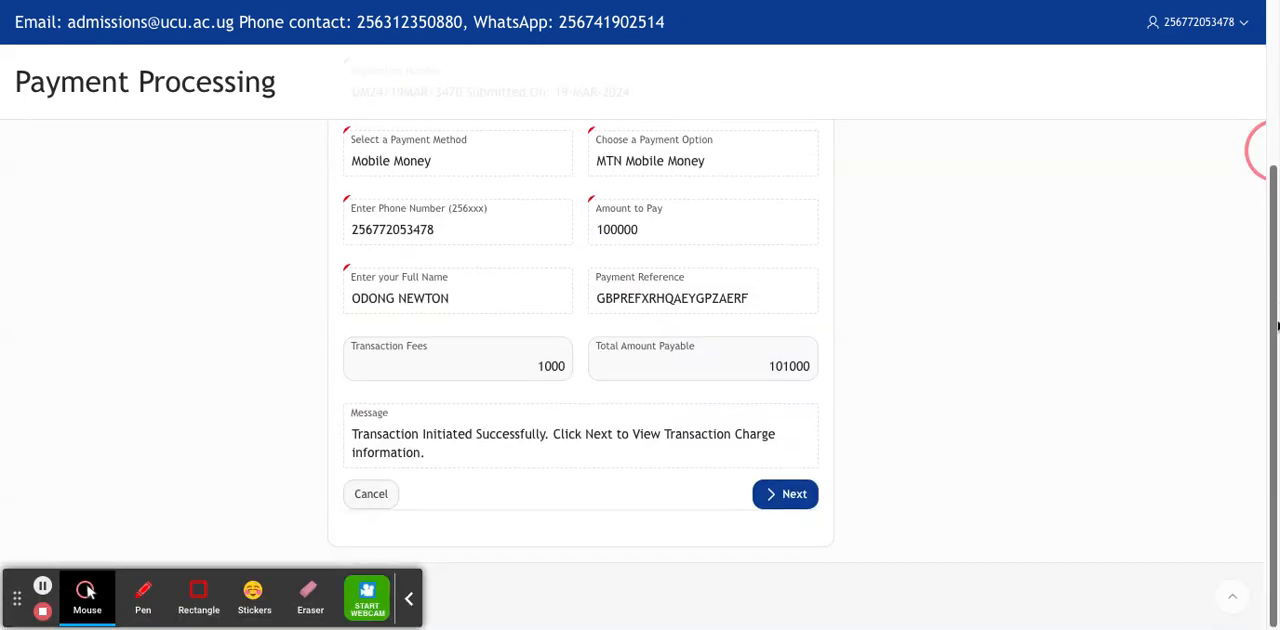
{"action": "left_click", "coordinate": [777, 497]}
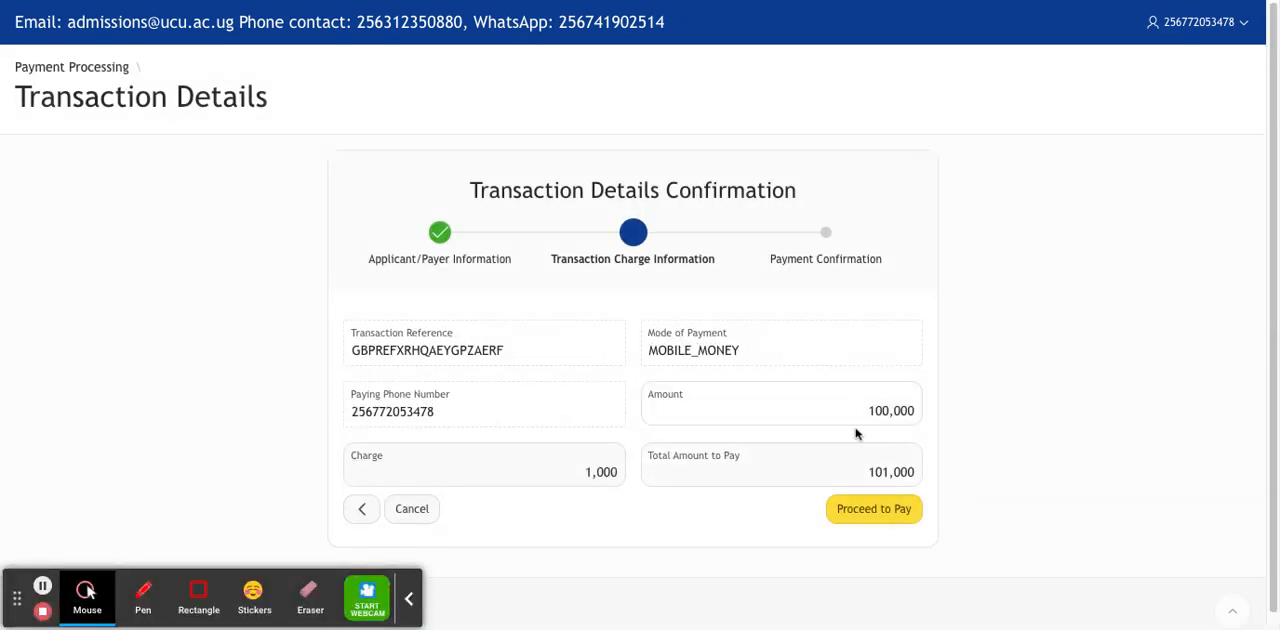
{"action": "left_click", "coordinate": [884, 512]}
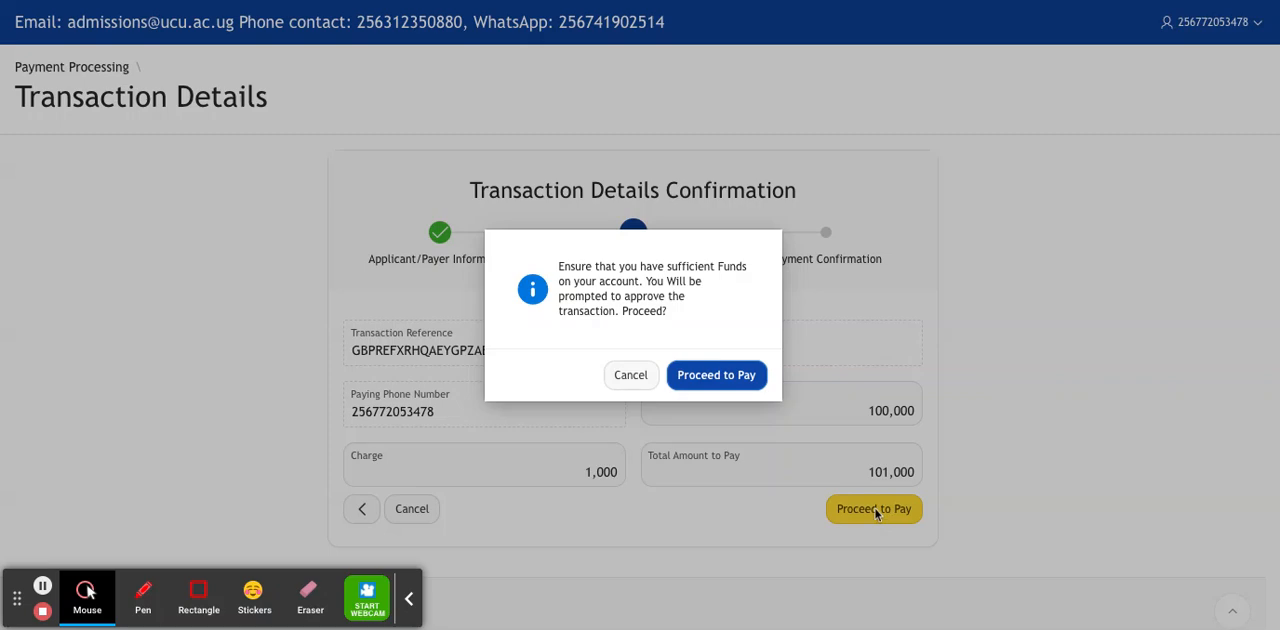
{"action": "left_click", "coordinate": [703, 377]}
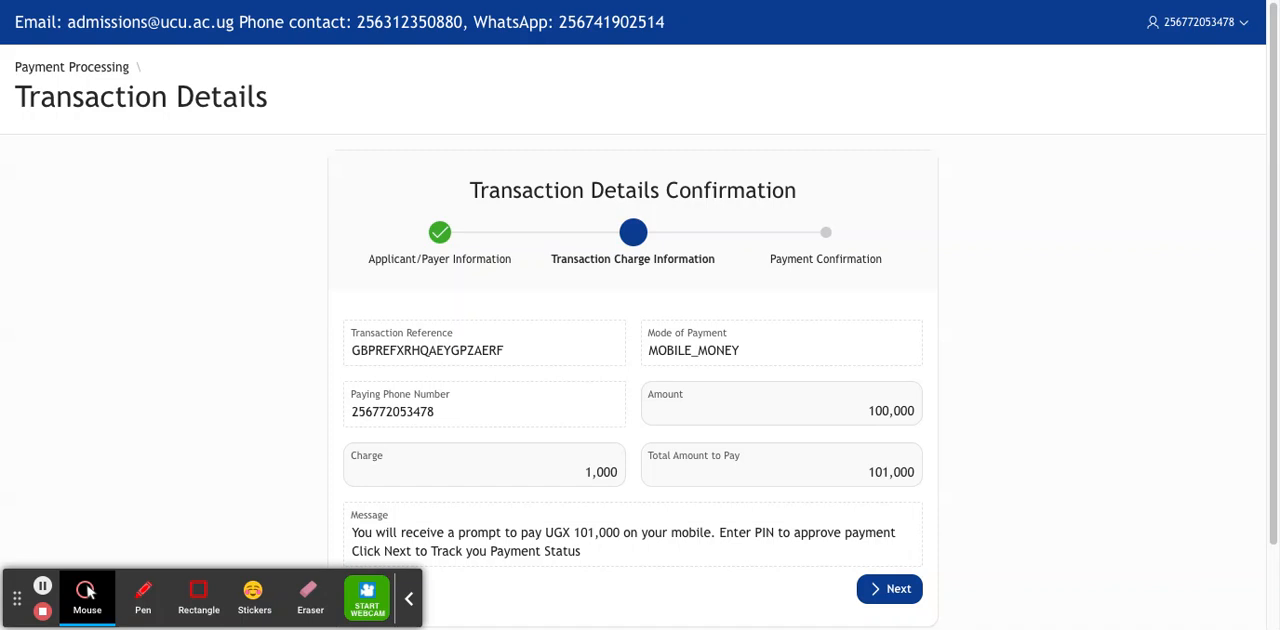
{"action": "left_click", "coordinate": [886, 589]}
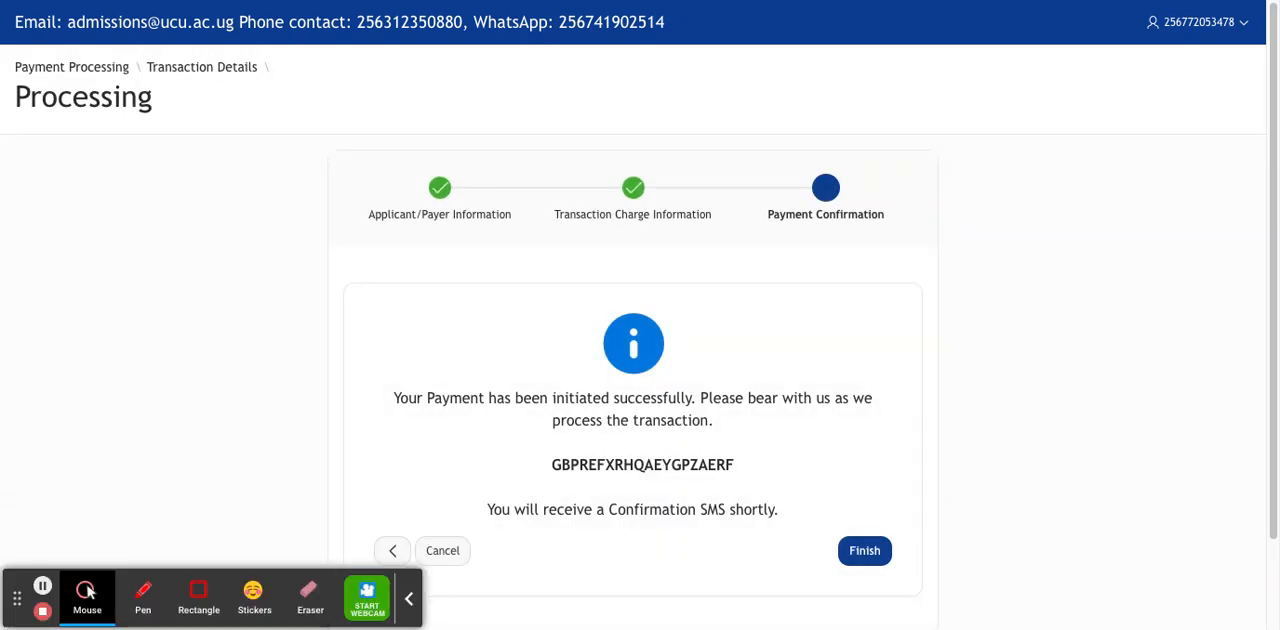
{"action": "left_click", "coordinate": [871, 556]}
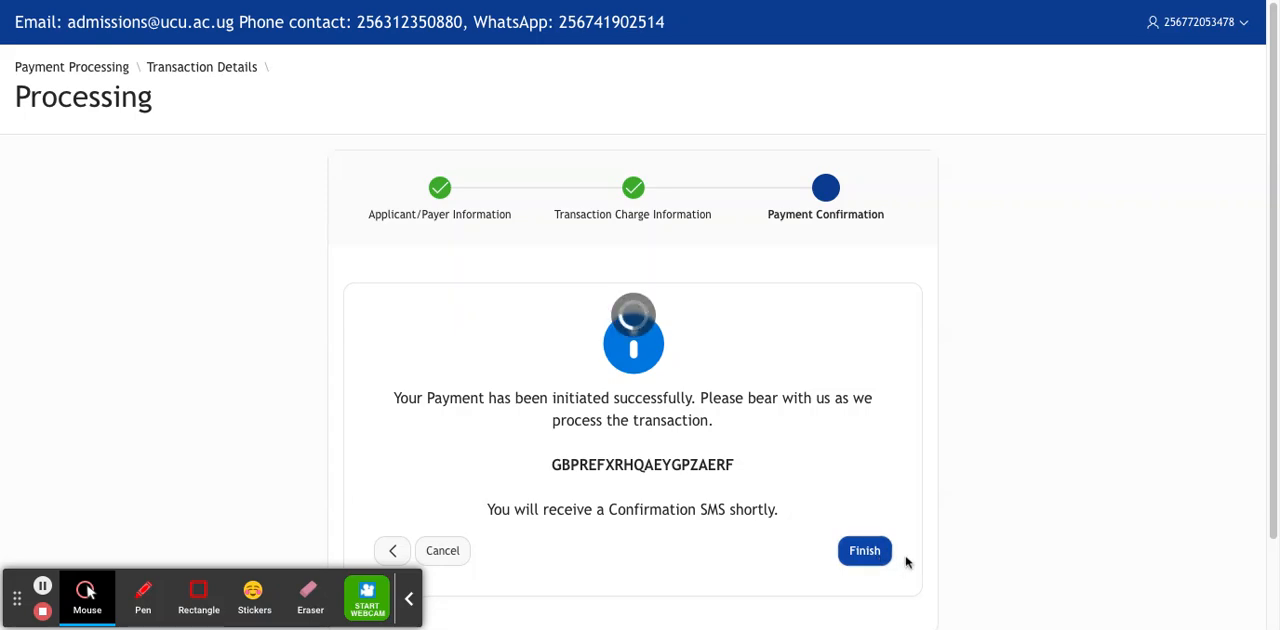